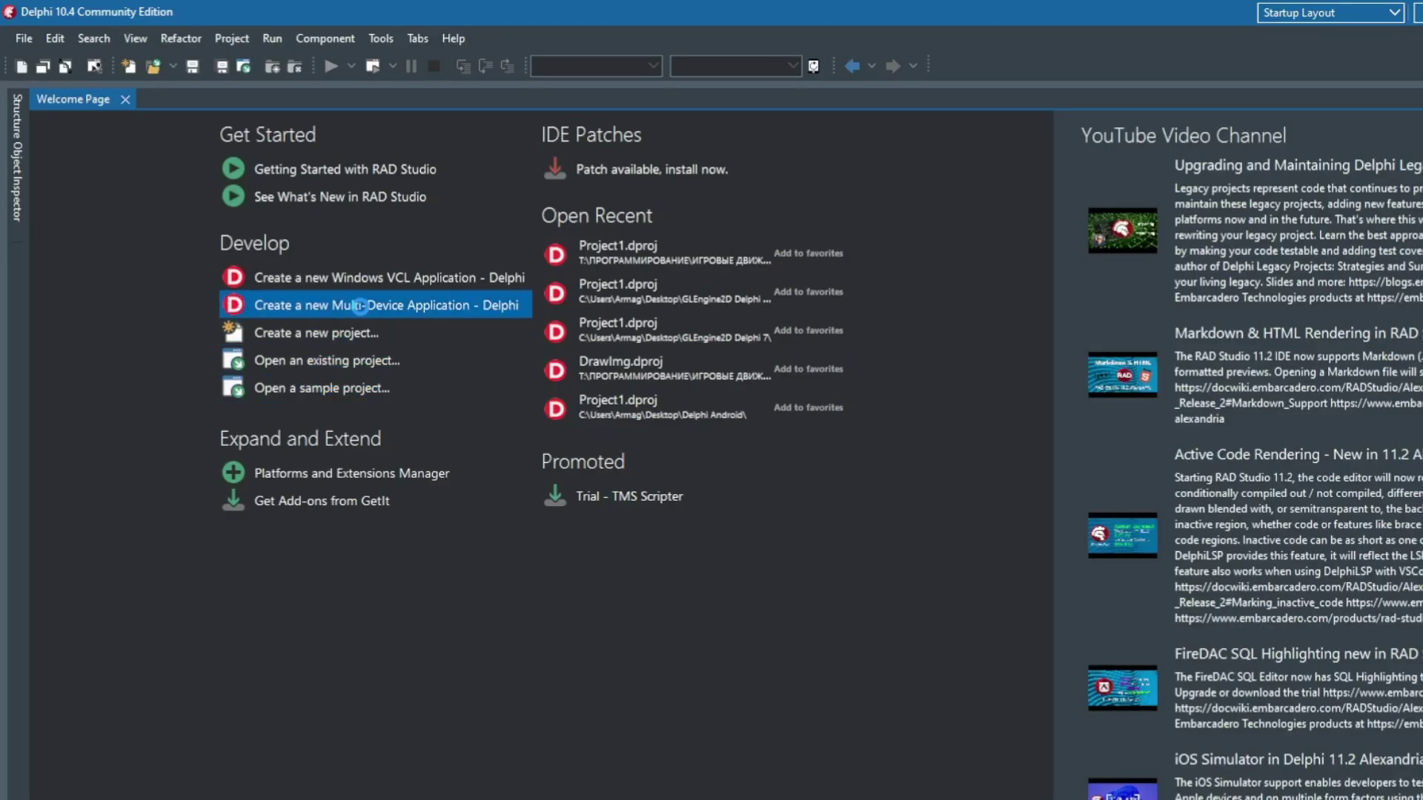
Create a new Delphi multi-device application from the Blank Application template.
{"action": "left_click", "coordinate": [360, 305]}
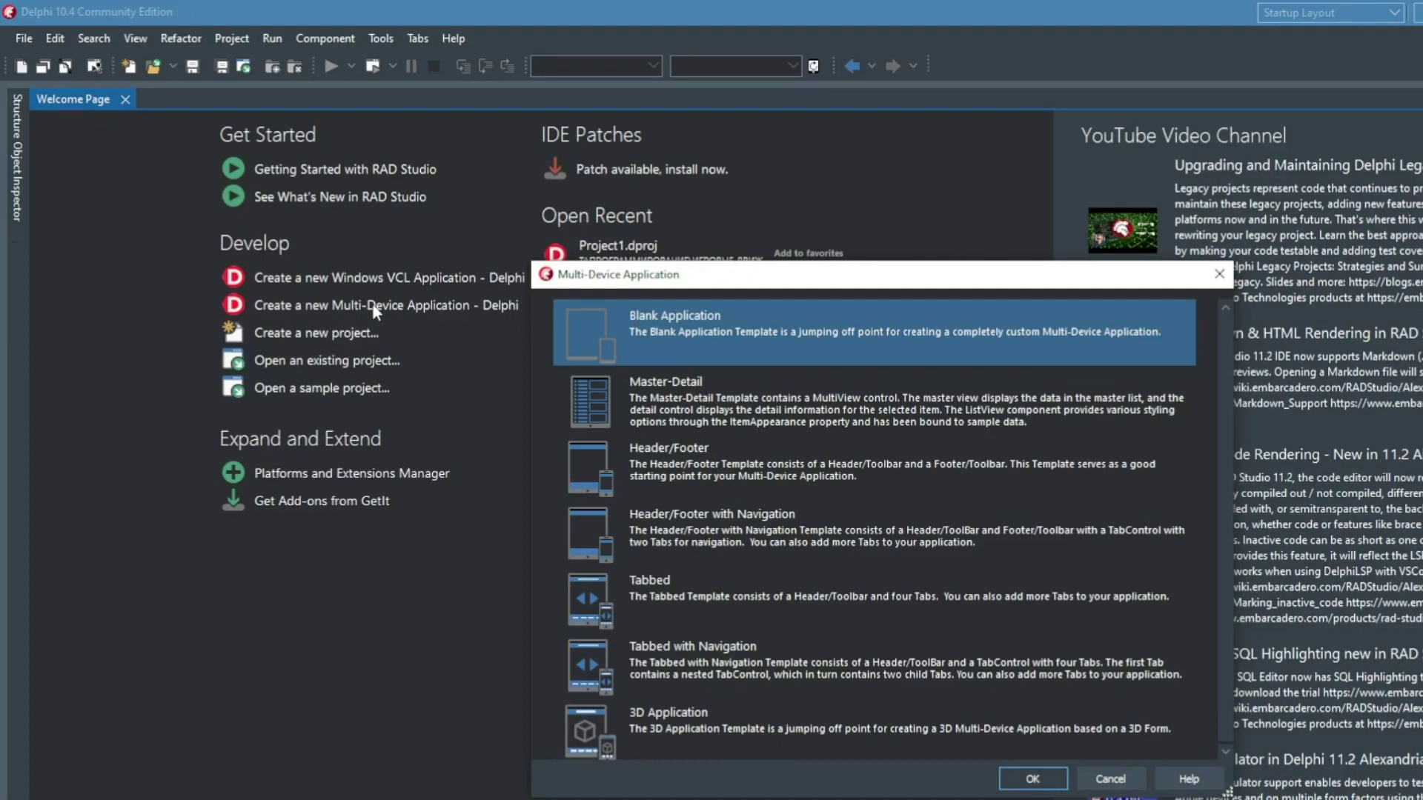
{"action": "left_click", "coordinate": [1032, 779]}
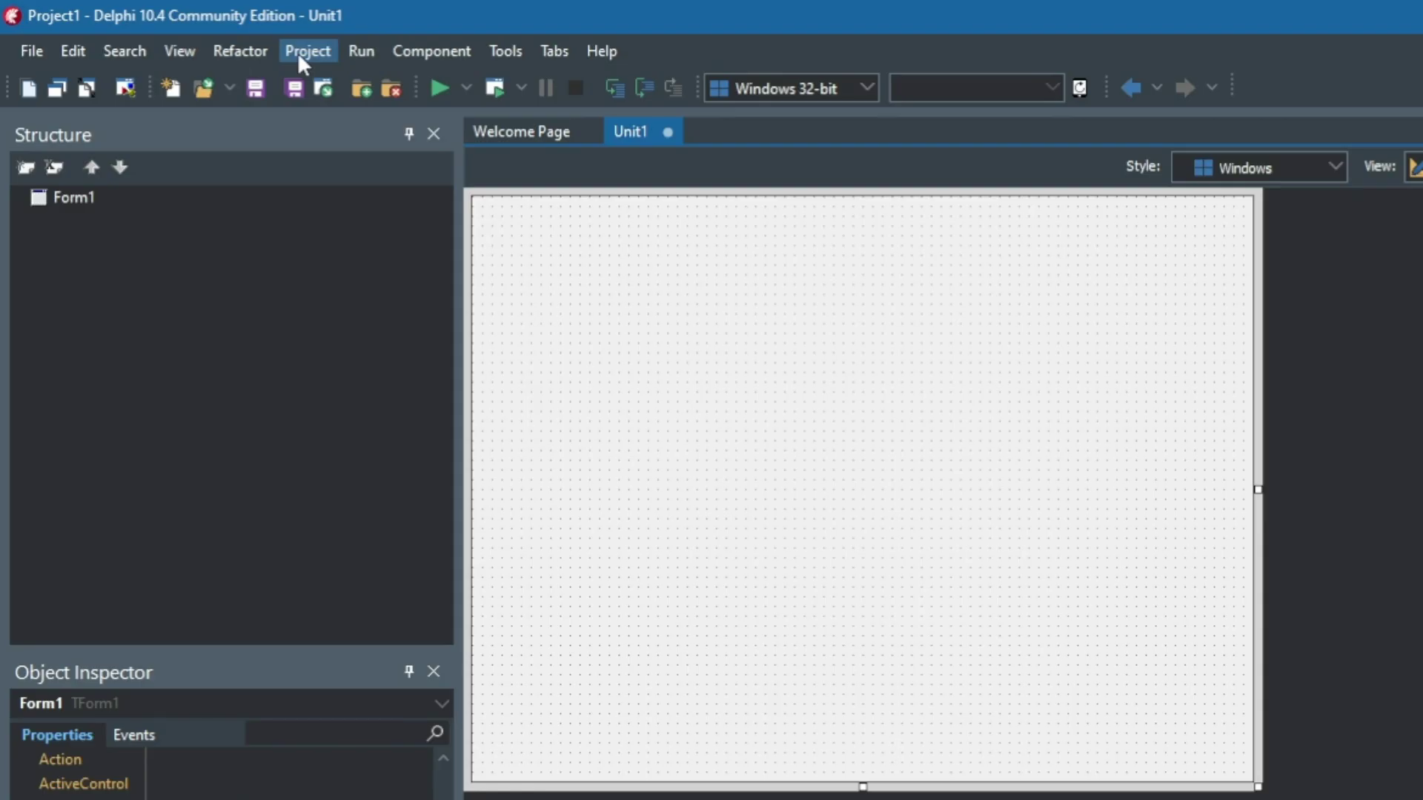
In the project's Compiling options, target all configurations on all platforms and enable generating Android 32-bit and 64-bit binaries.
{"action": "left_click", "coordinate": [223, 39]}
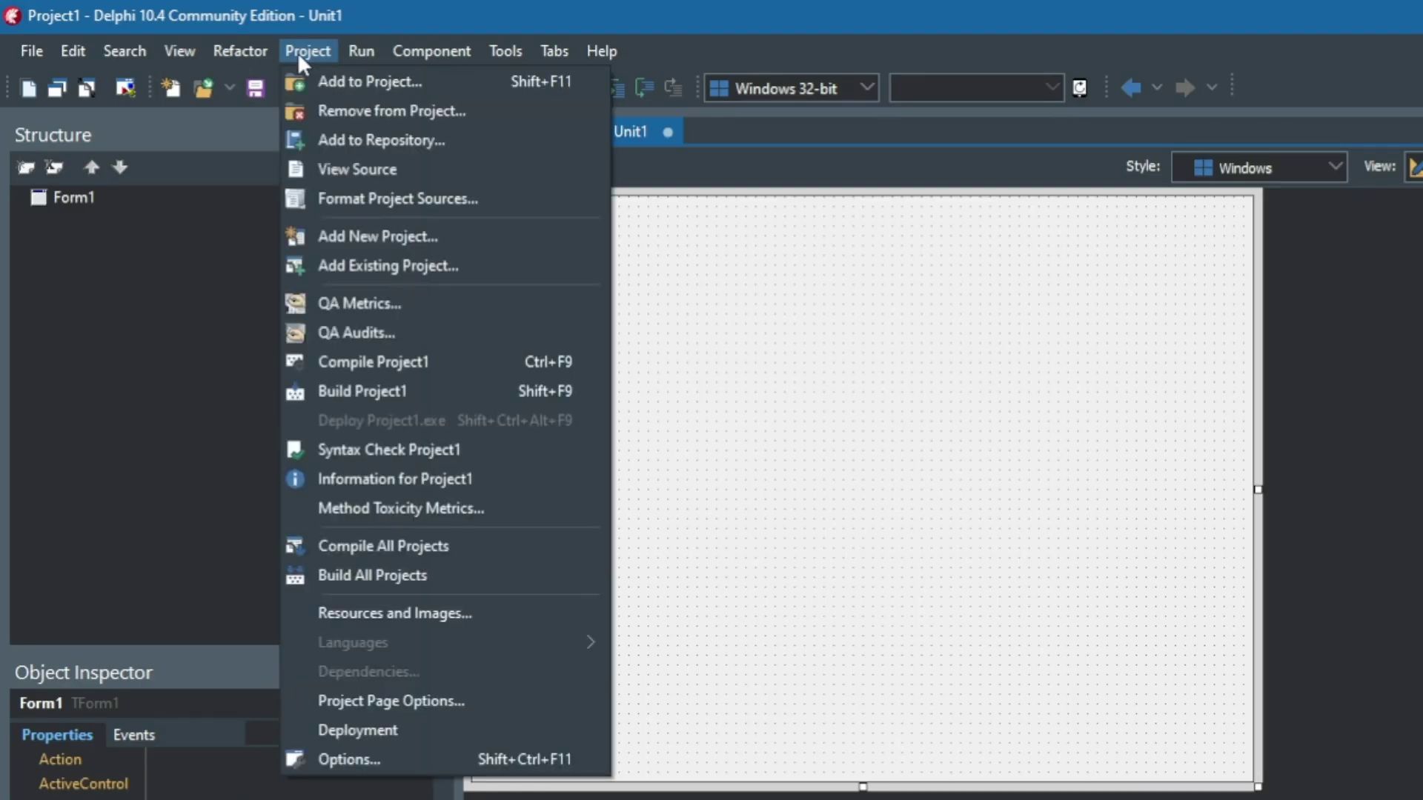
{"action": "left_click", "coordinate": [331, 763]}
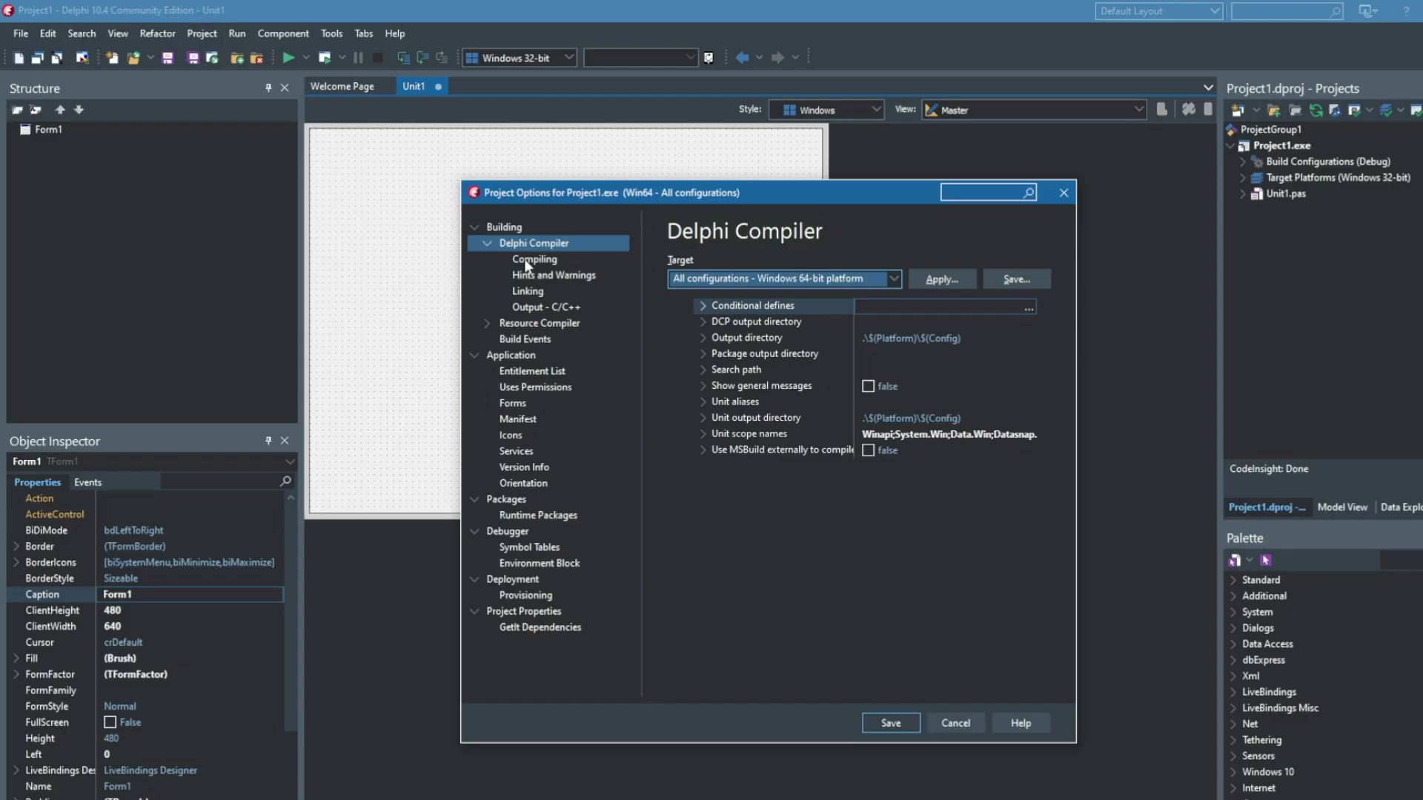
{"action": "left_click", "coordinate": [802, 404]}
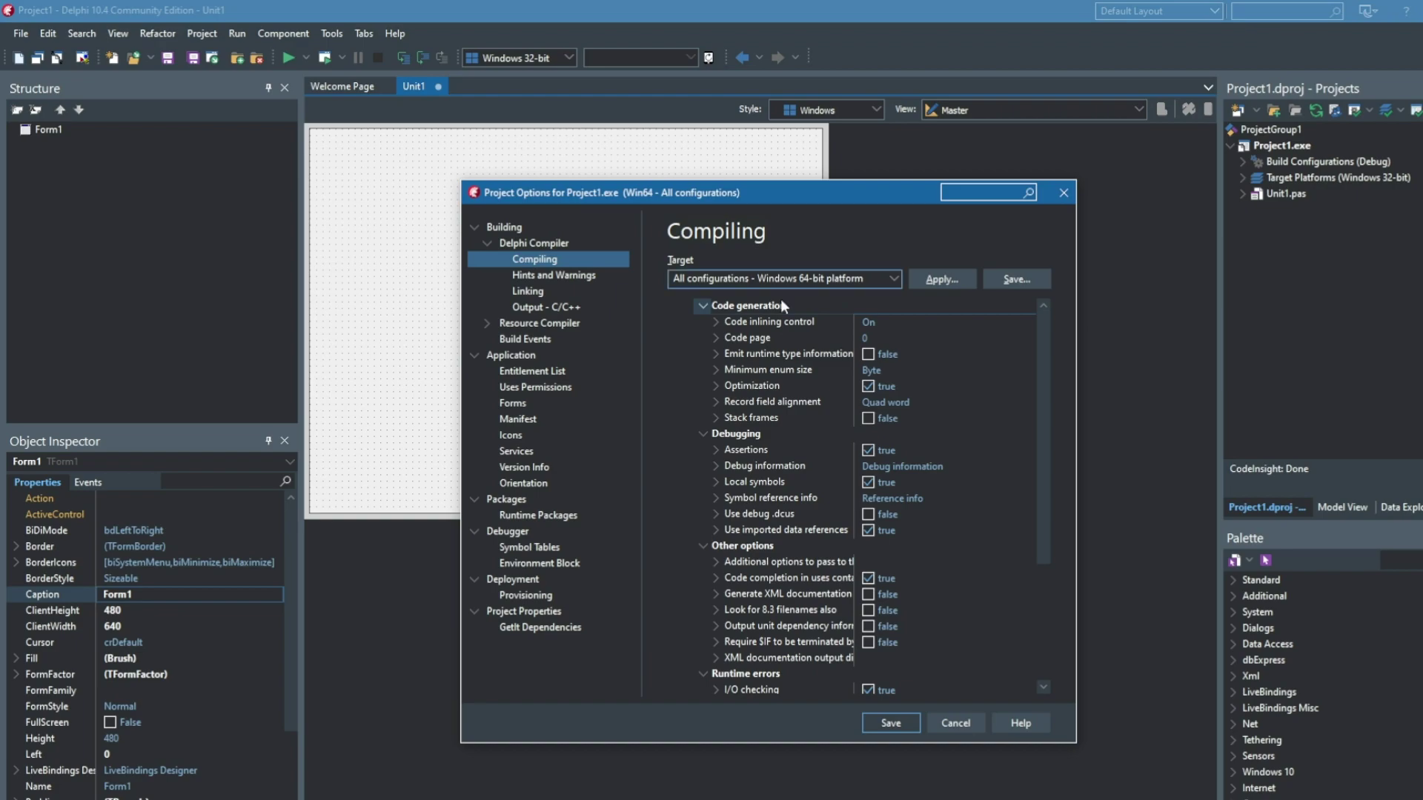
{"action": "left_click", "coordinate": [895, 279]}
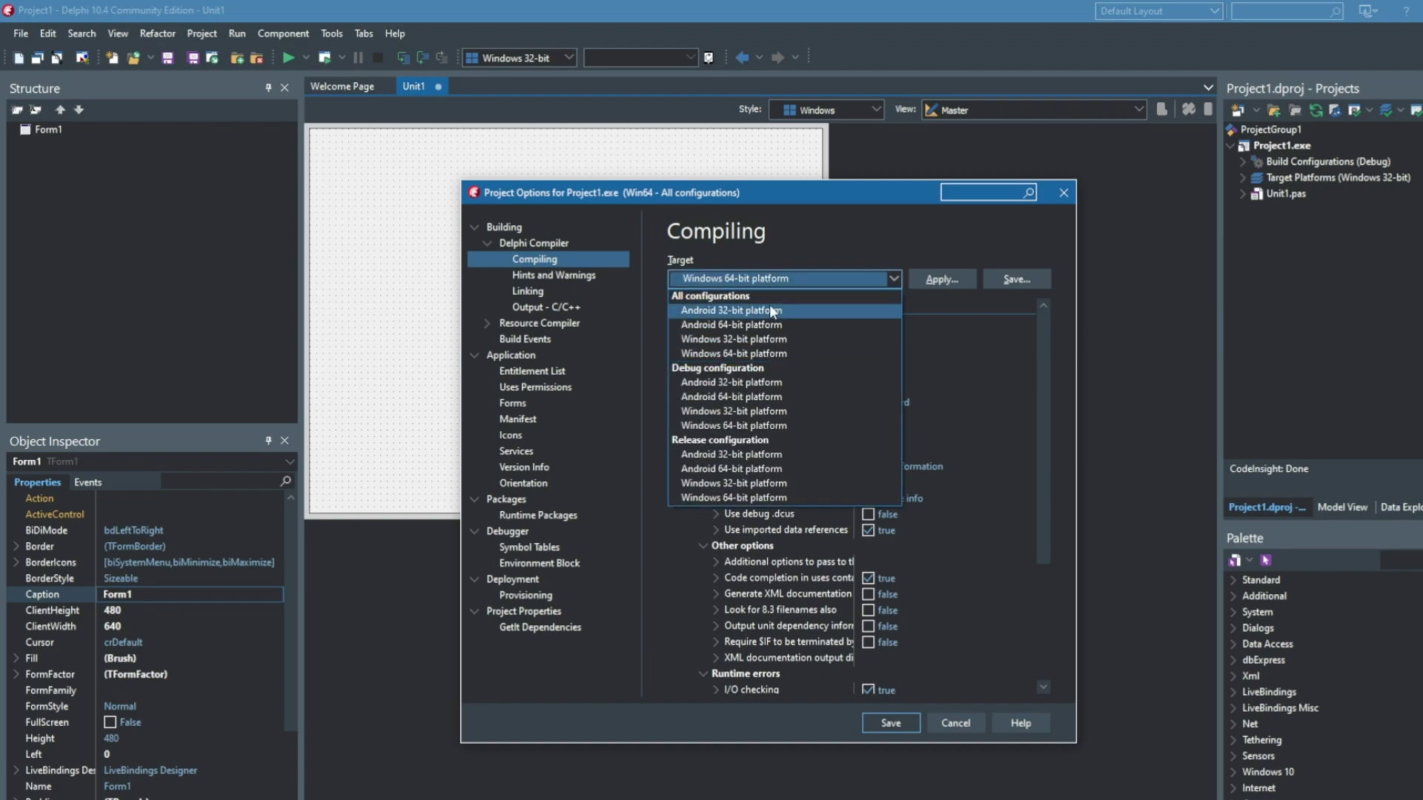
{"action": "left_click", "coordinate": [730, 297]}
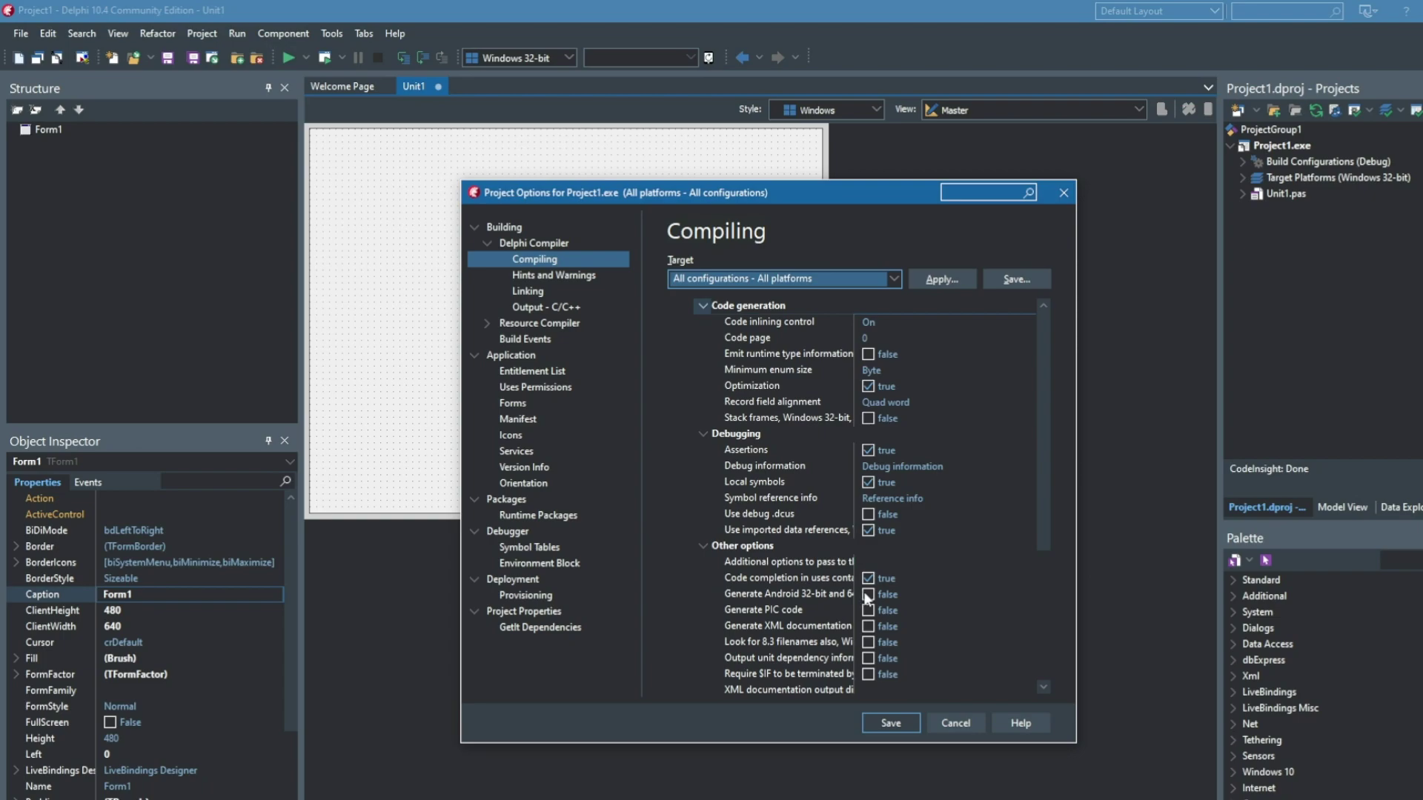
{"action": "left_click", "coordinate": [869, 595]}
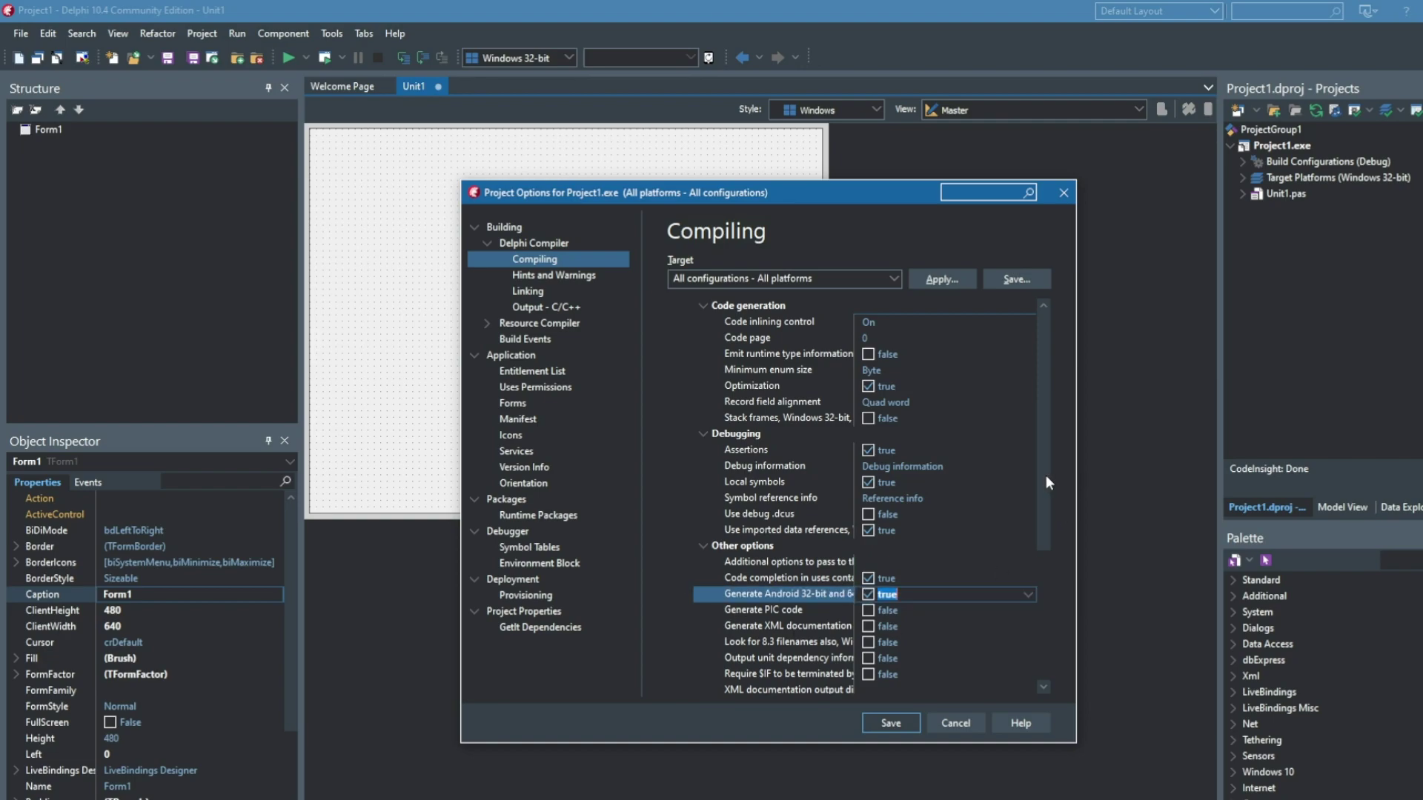
{"action": "left_click_drag", "start_coordinate": [818, 182], "coordinate": [806, 12]}
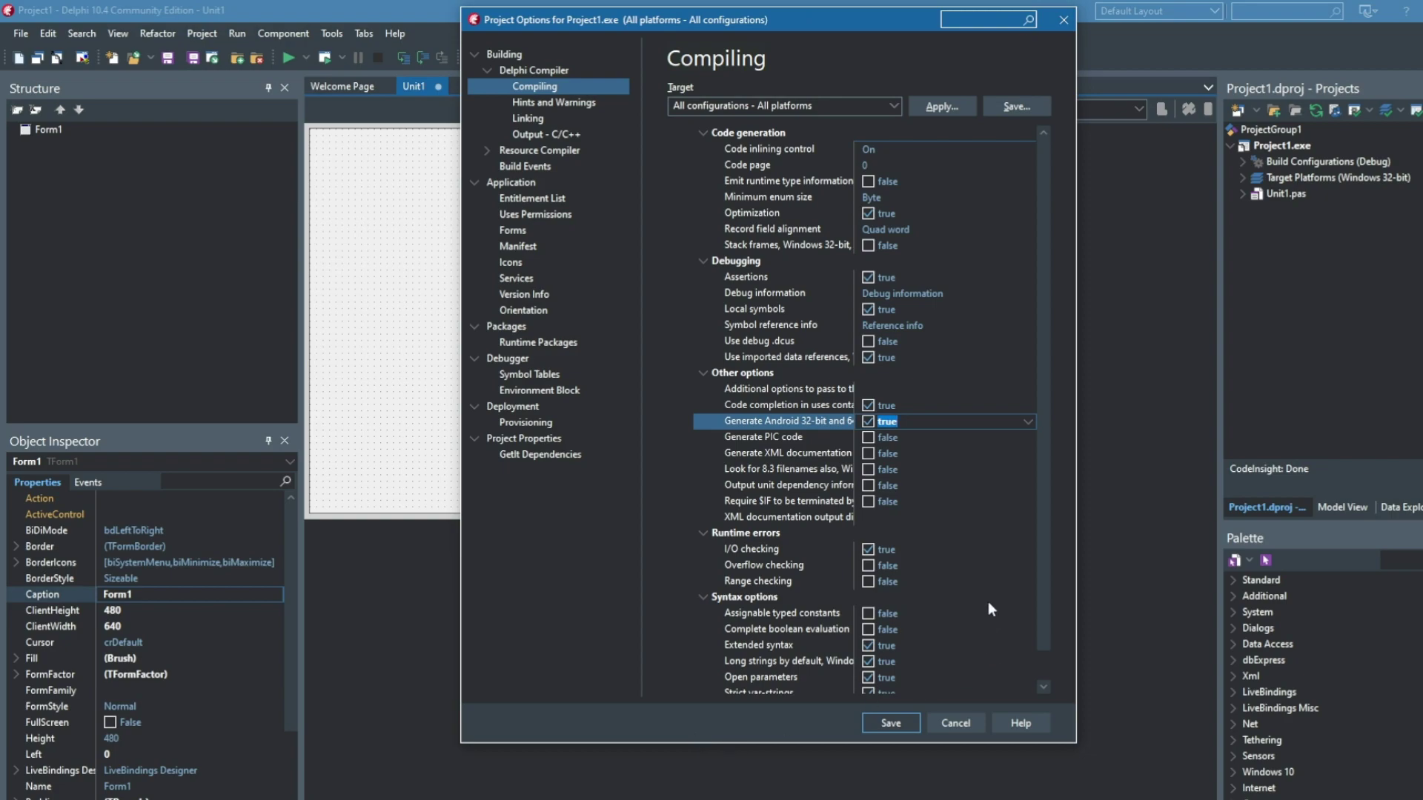
{"action": "left_click_drag", "start_coordinate": [743, 749], "coordinate": [744, 773]}
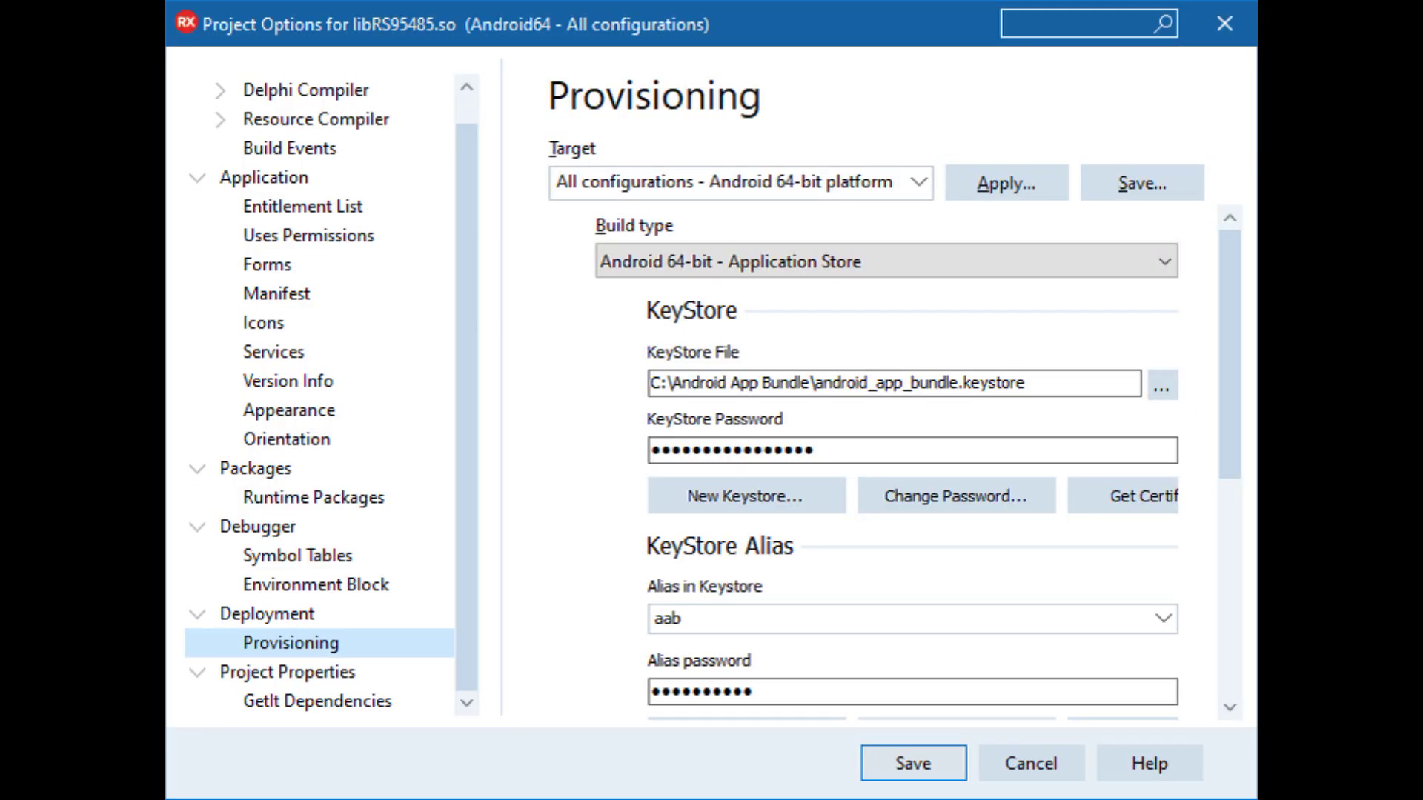
In the project's Provisioning options, target all configurations on the Android 32-bit platform and set the build type to Application Store.
{"action": "scroll", "coordinate": [911, 459], "scroll_direction": "down", "scroll_amount": 6}
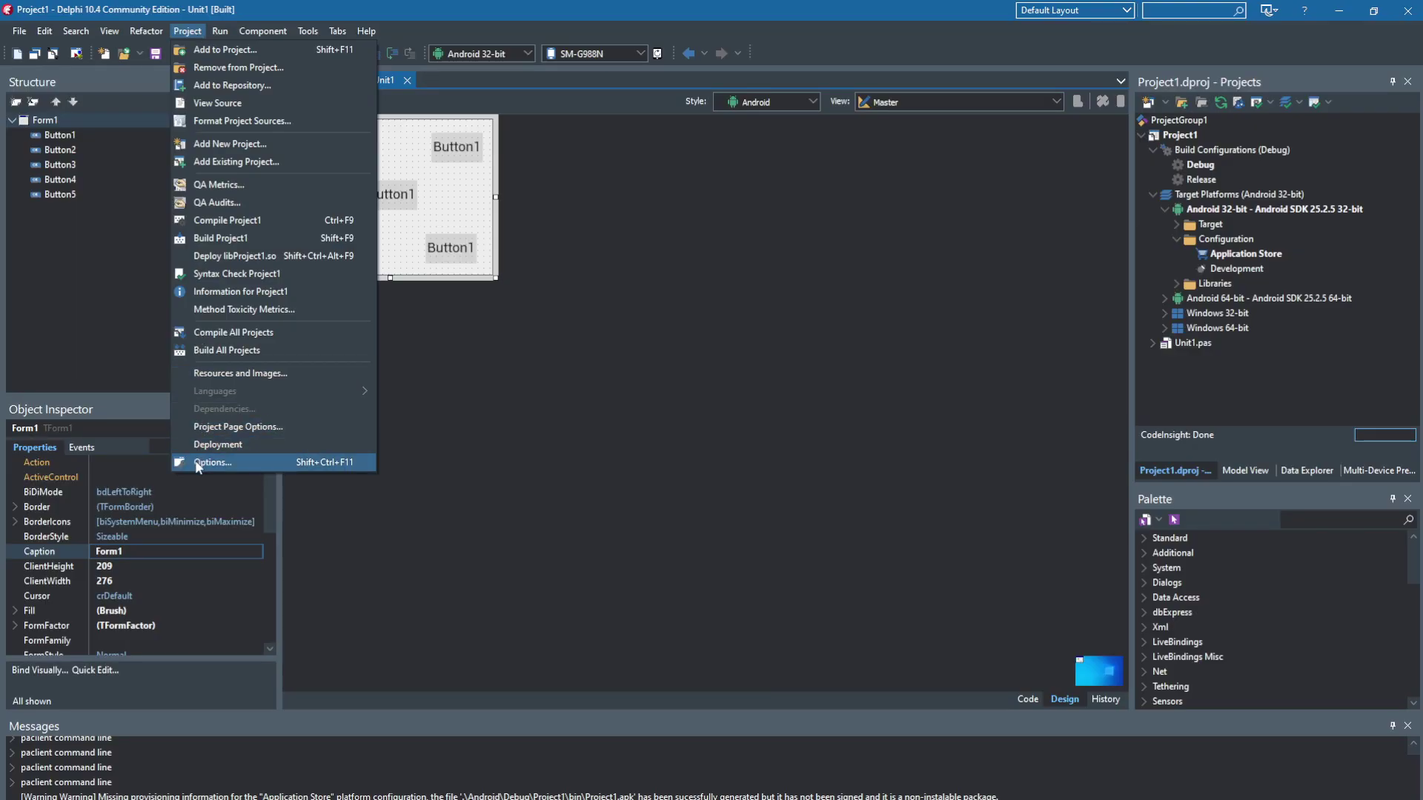
{"action": "left_click", "coordinate": [199, 463]}
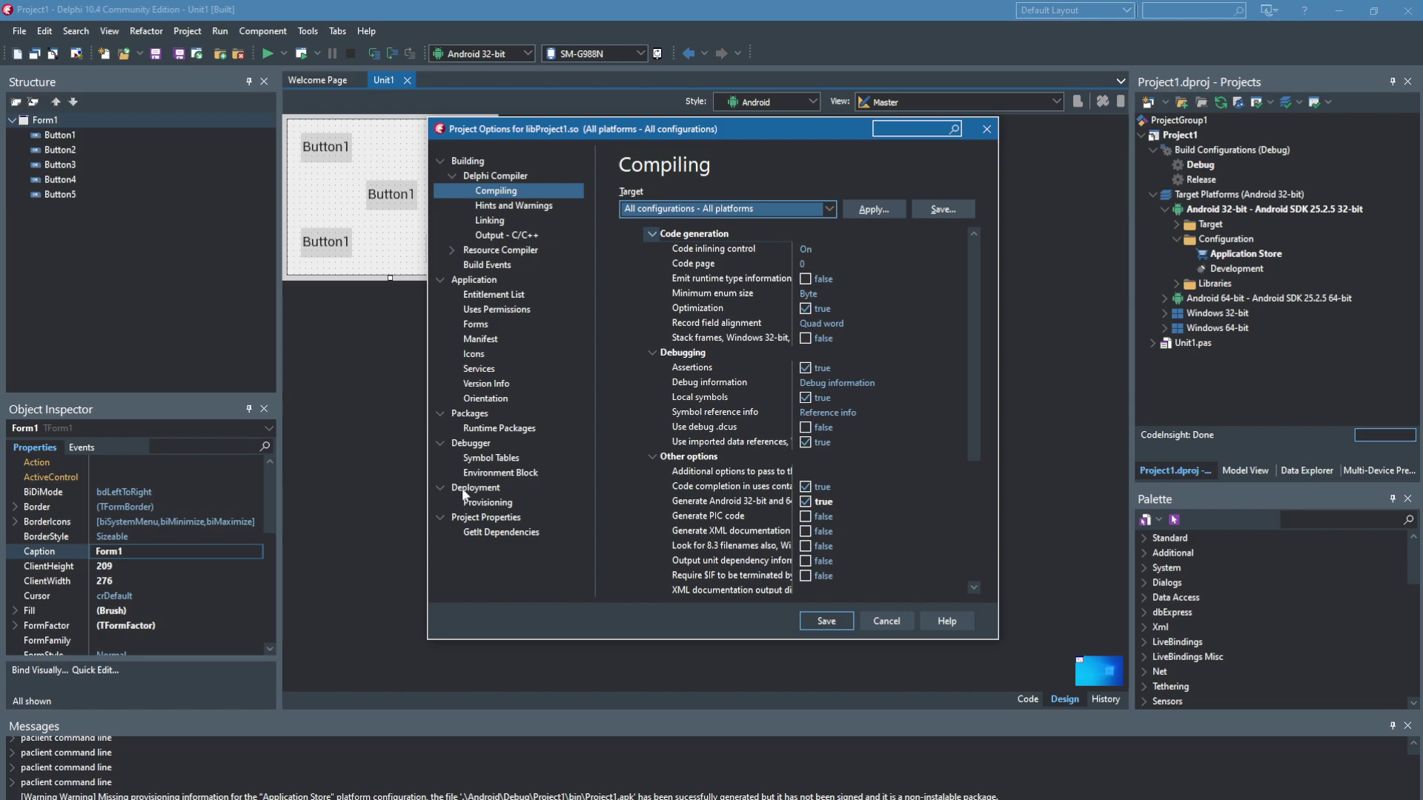
{"action": "left_click", "coordinate": [466, 488]}
{"action": "left_click", "coordinate": [478, 503]}
{"action": "left_click", "coordinate": [780, 205]}
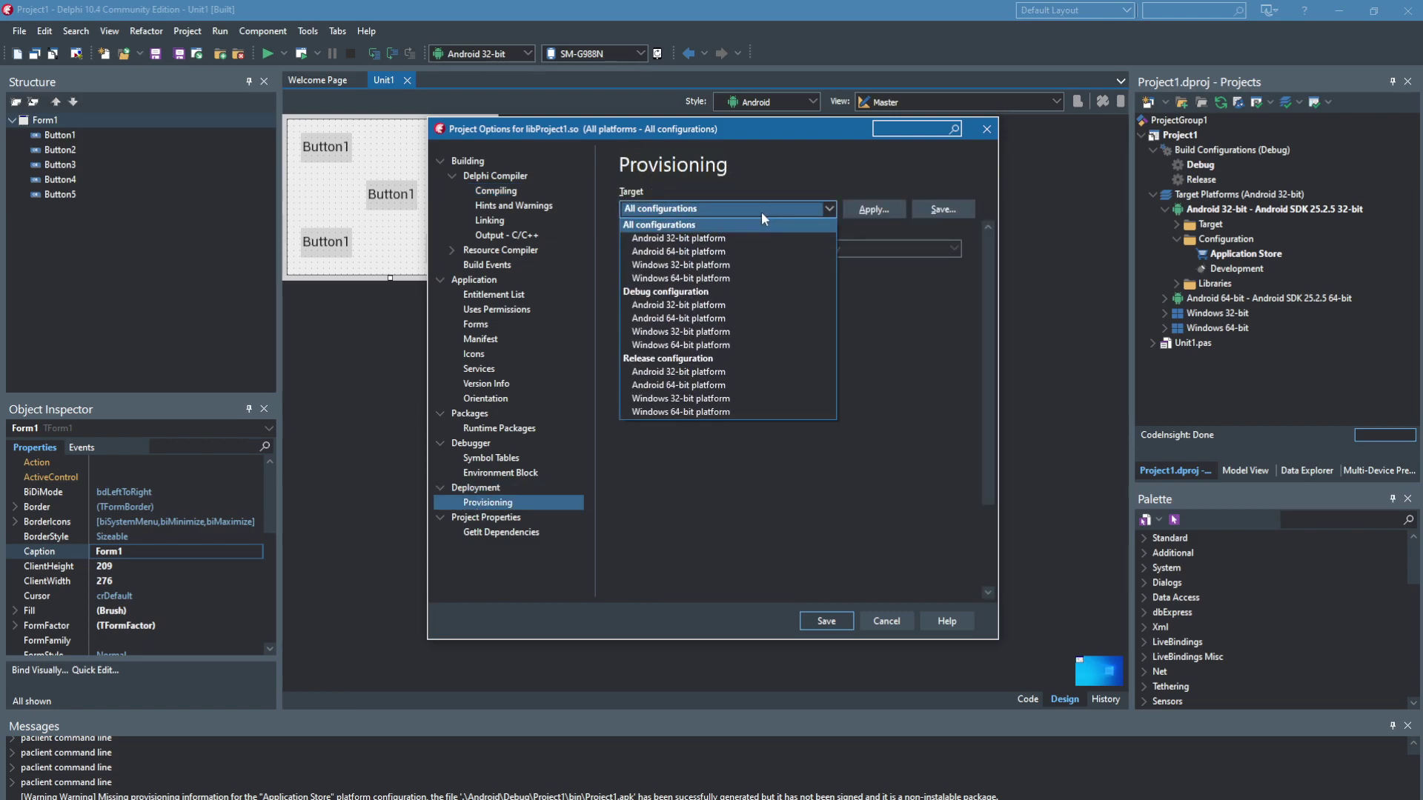
{"action": "left_click", "coordinate": [709, 237]}
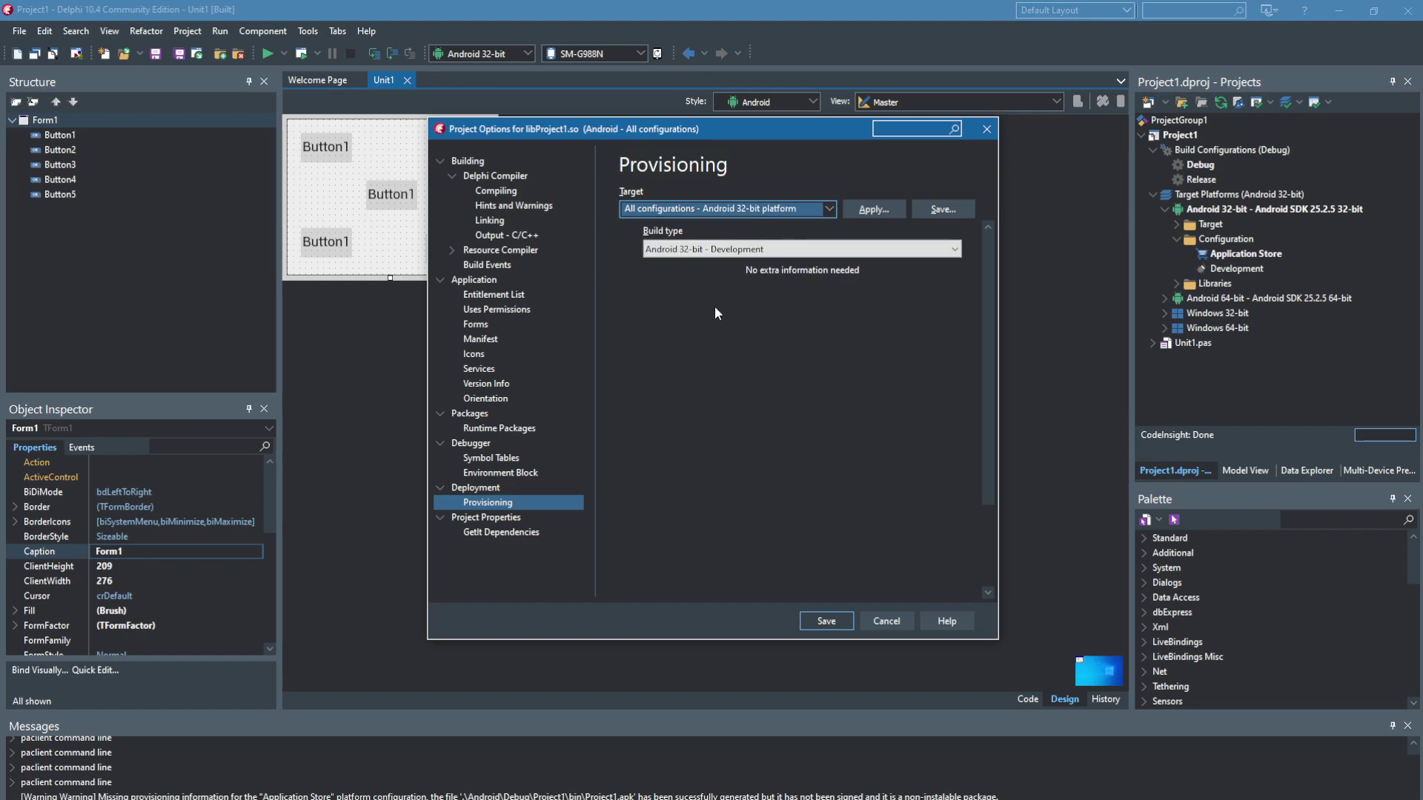
{"action": "left_click", "coordinate": [811, 251]}
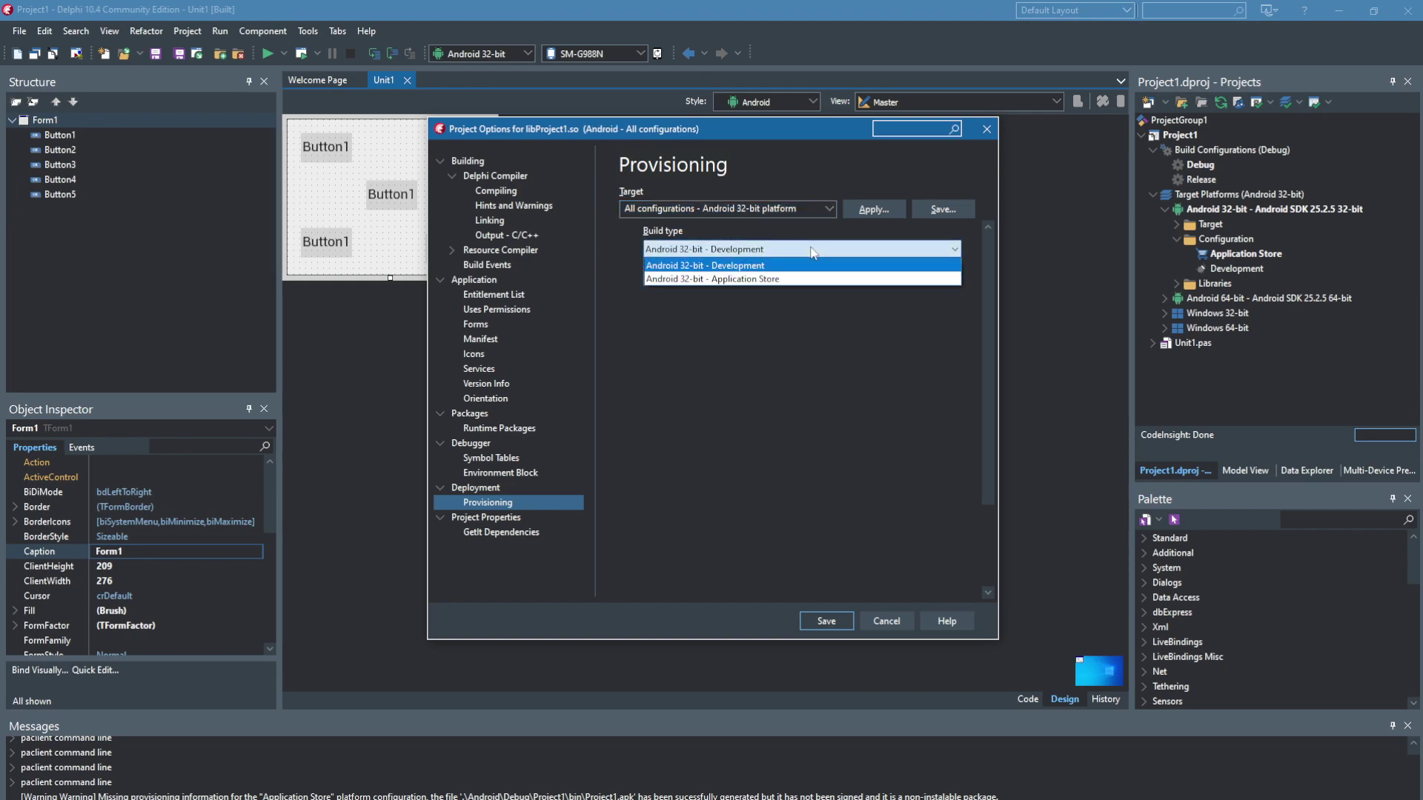
{"action": "left_click", "coordinate": [734, 279]}
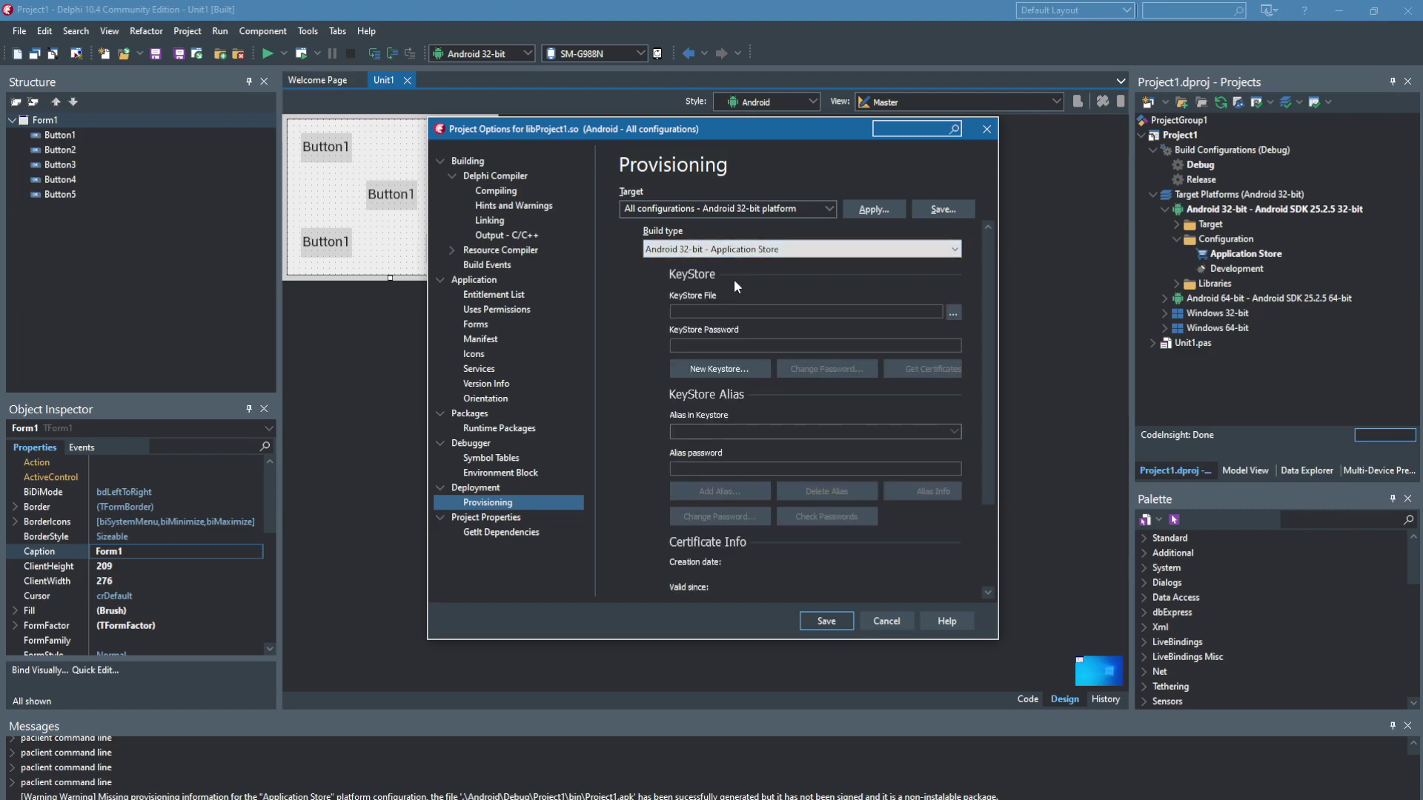
Load debug.keystore as the KeyStore file and replace it with GrandGamesStudio.keystore from the Programming folder on drive E.
{"action": "left_click", "coordinate": [956, 311]}
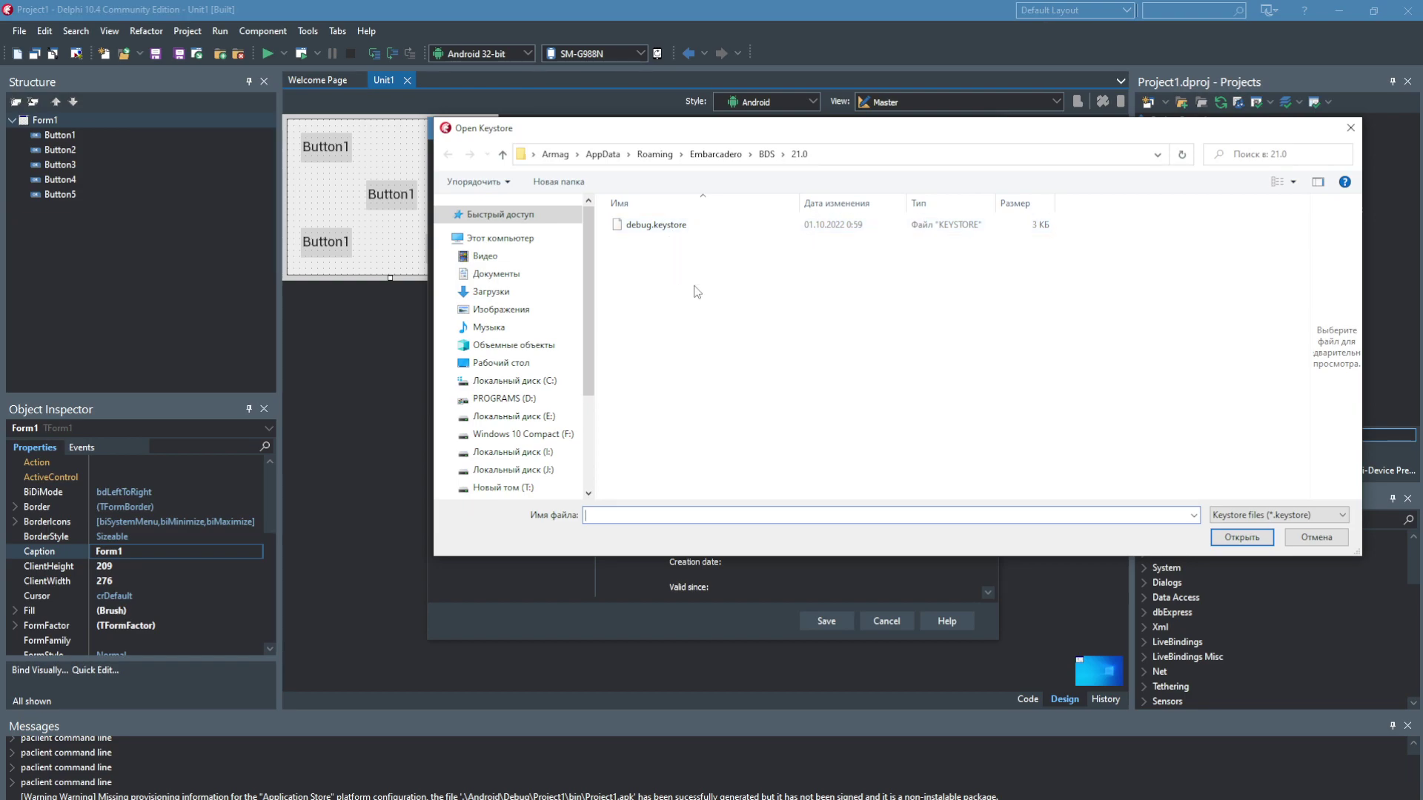
{"action": "double_click", "coordinate": [641, 224]}
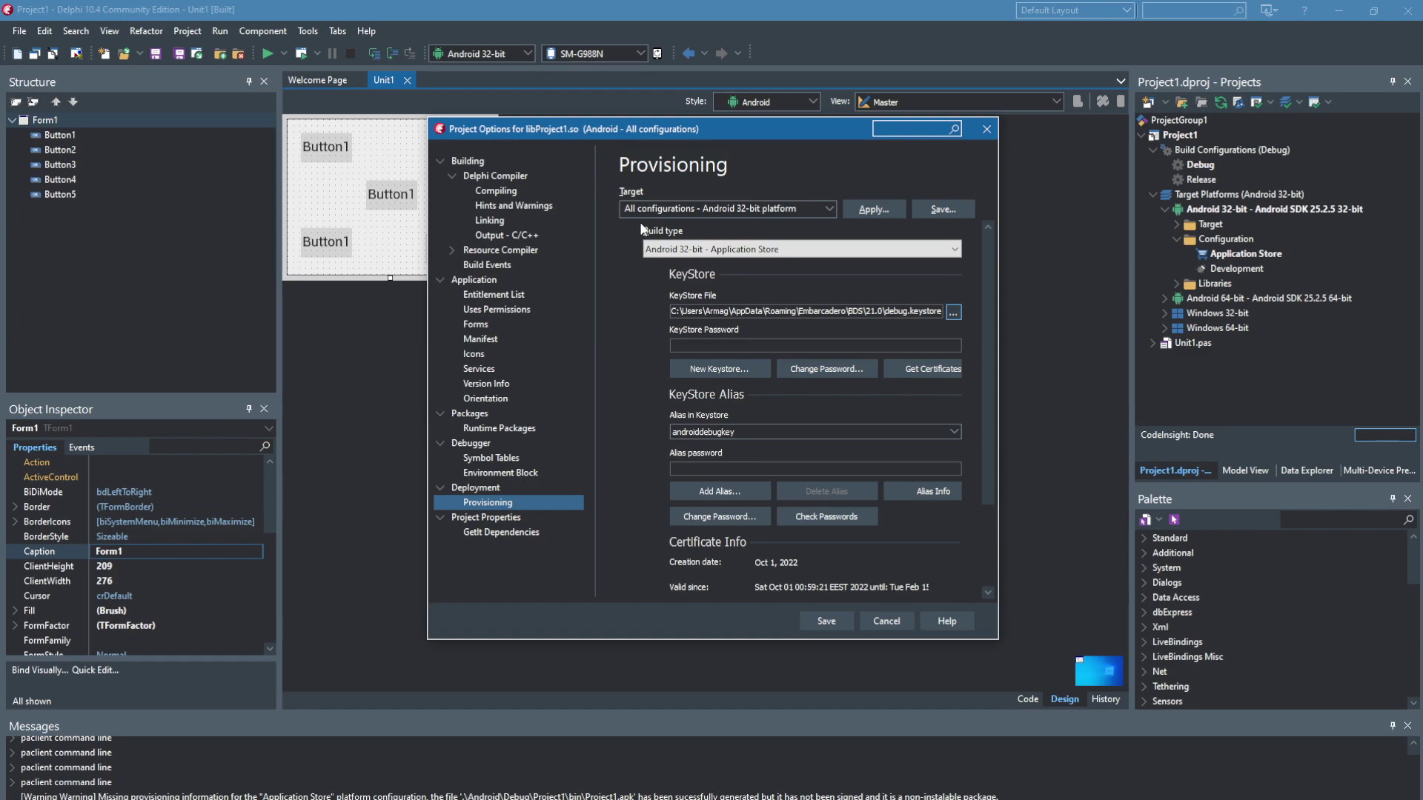
{"action": "left_click", "coordinate": [955, 311]}
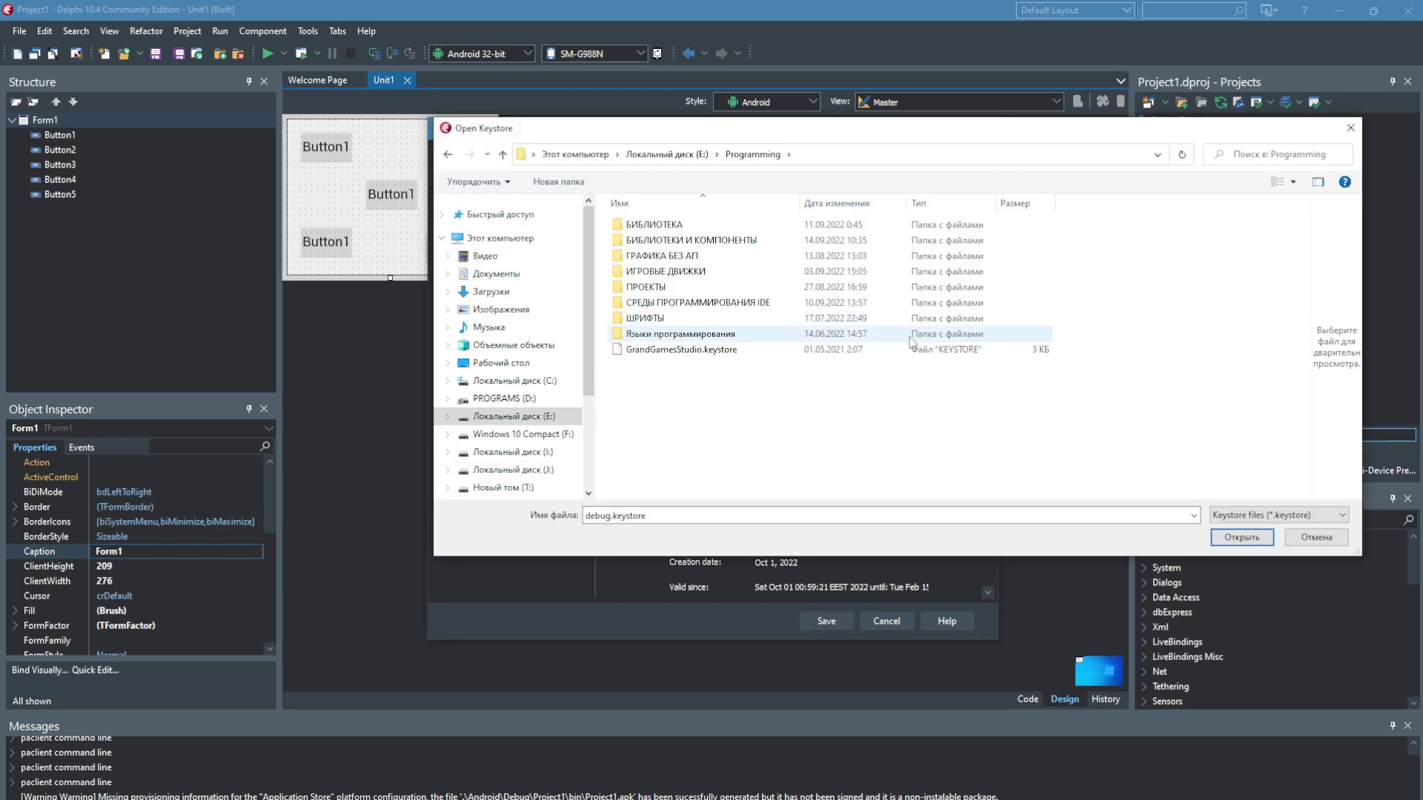
{"action": "double_click", "coordinate": [706, 352]}
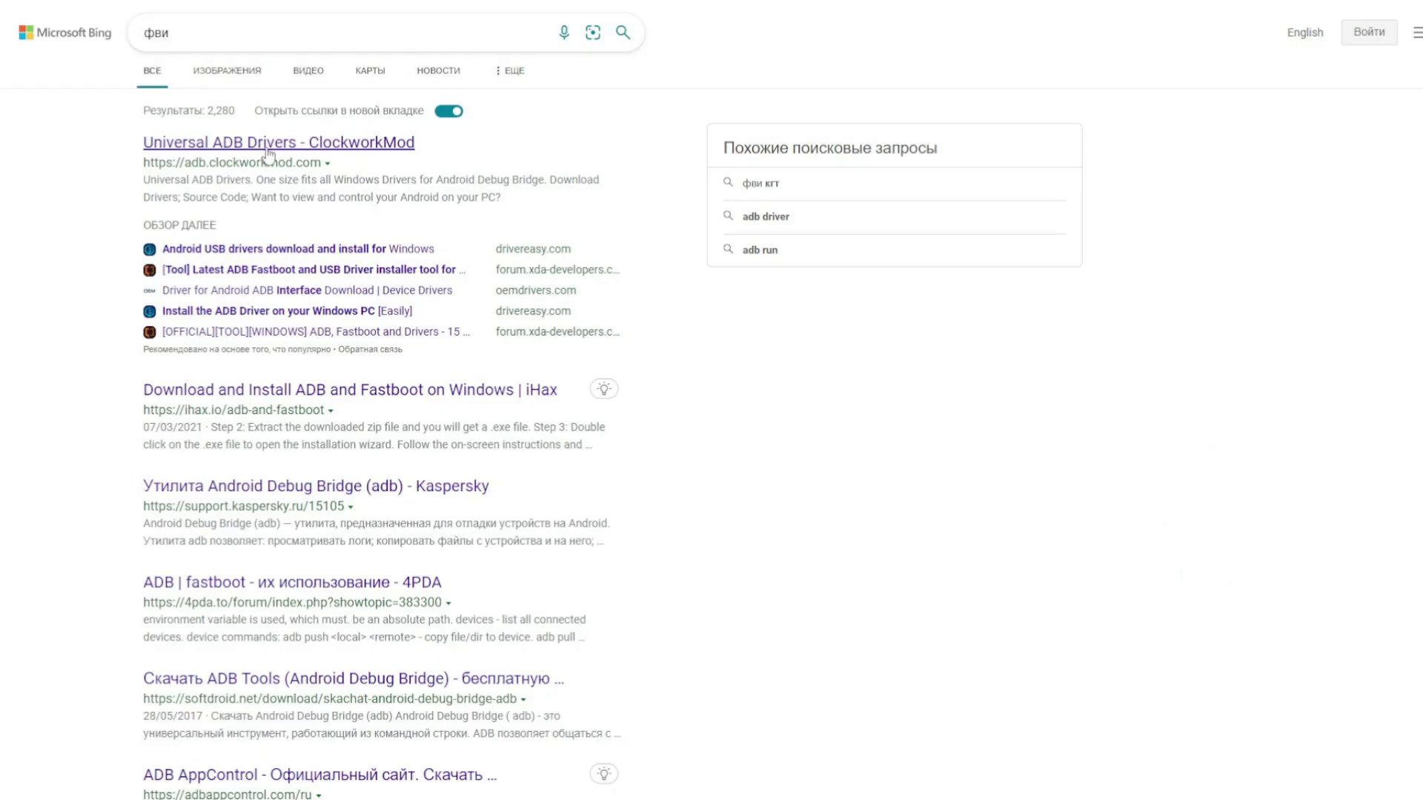
In the web browser, download the Universal ADB Drivers from ClockworkMod's site and review the UniversalAdbDriver repository's GitHub page.
{"action": "left_click", "coordinate": [265, 145]}
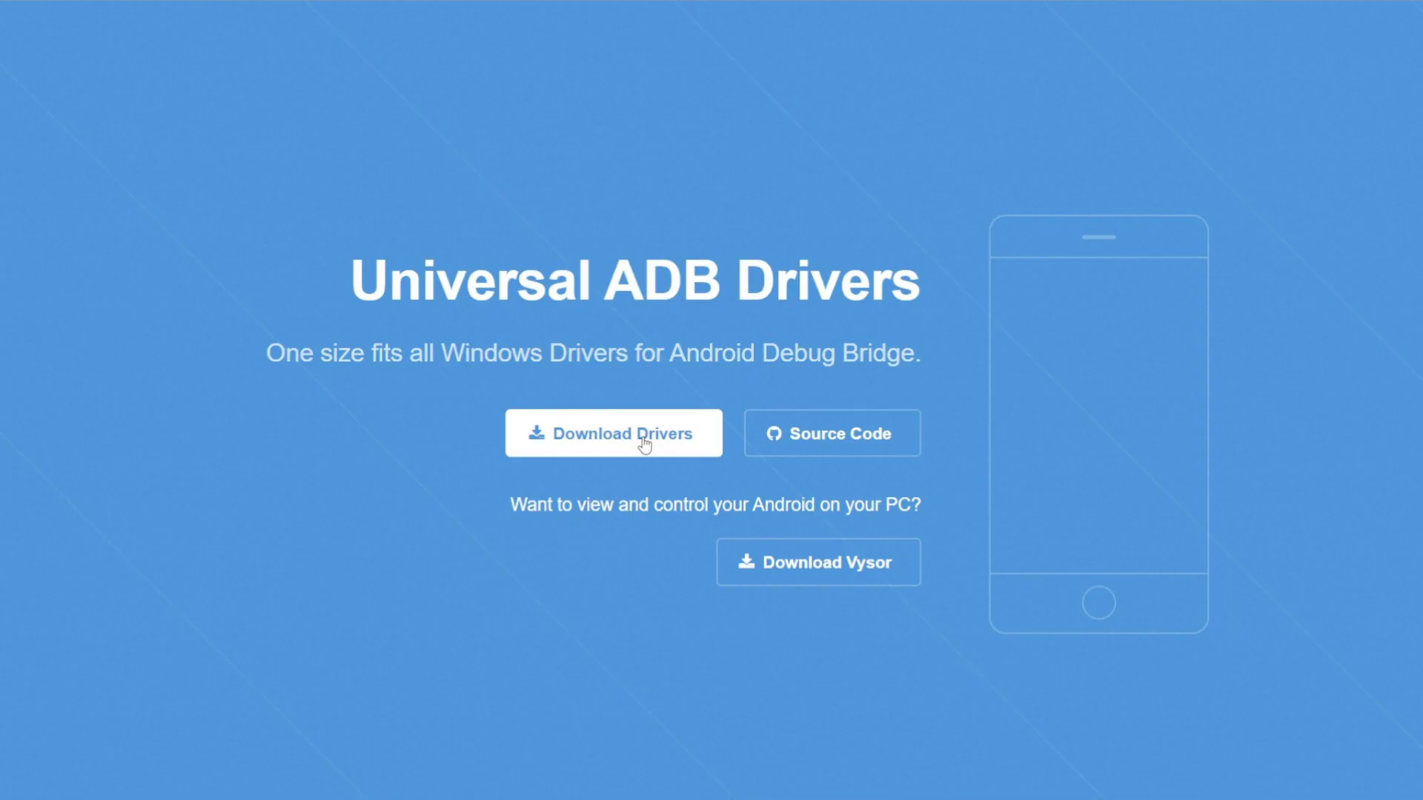
{"action": "left_click", "coordinate": [643, 442]}
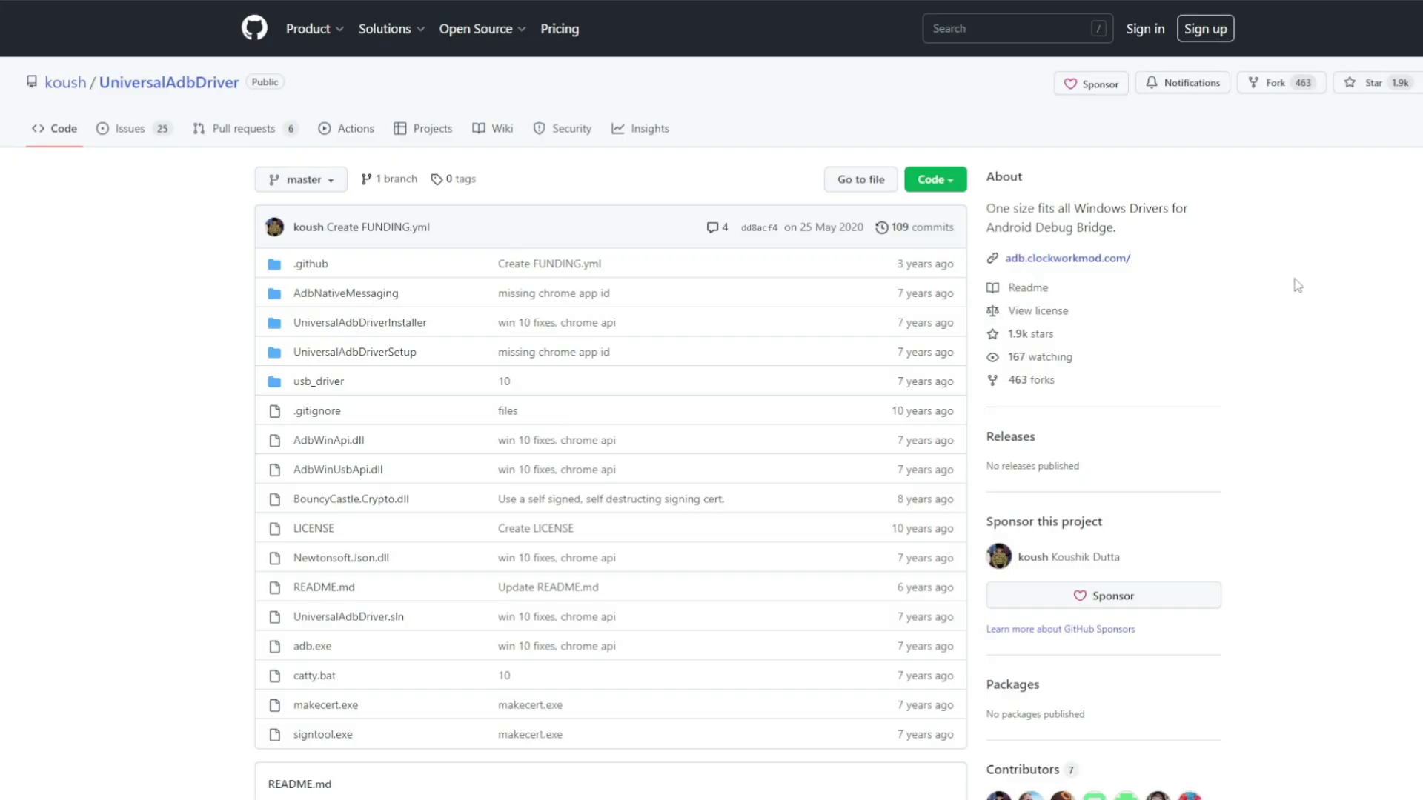
{"action": "scroll", "coordinate": [1295, 280], "scroll_direction": "down", "scroll_amount": 3}
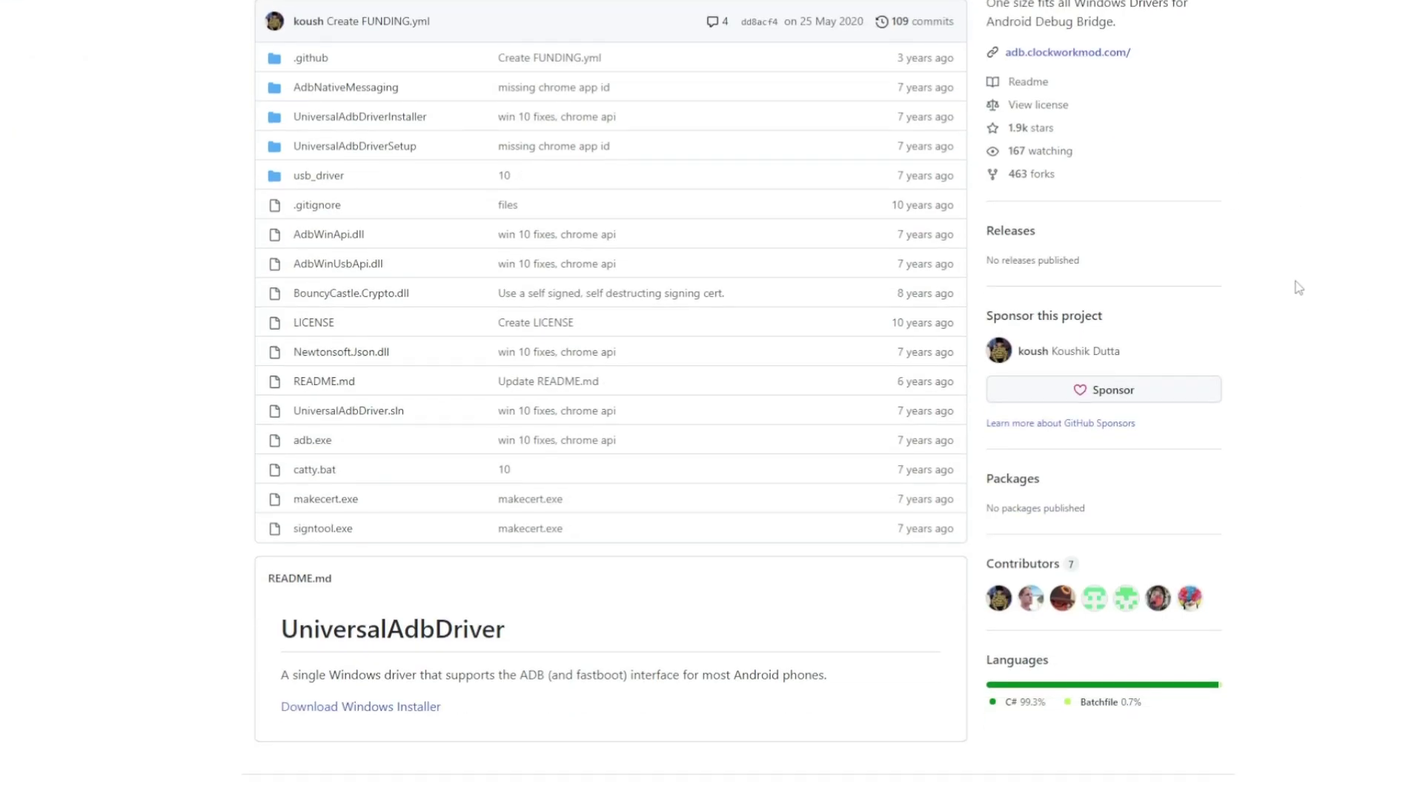
{"action": "scroll", "coordinate": [1296, 286], "scroll_direction": "up", "scroll_amount": 2}
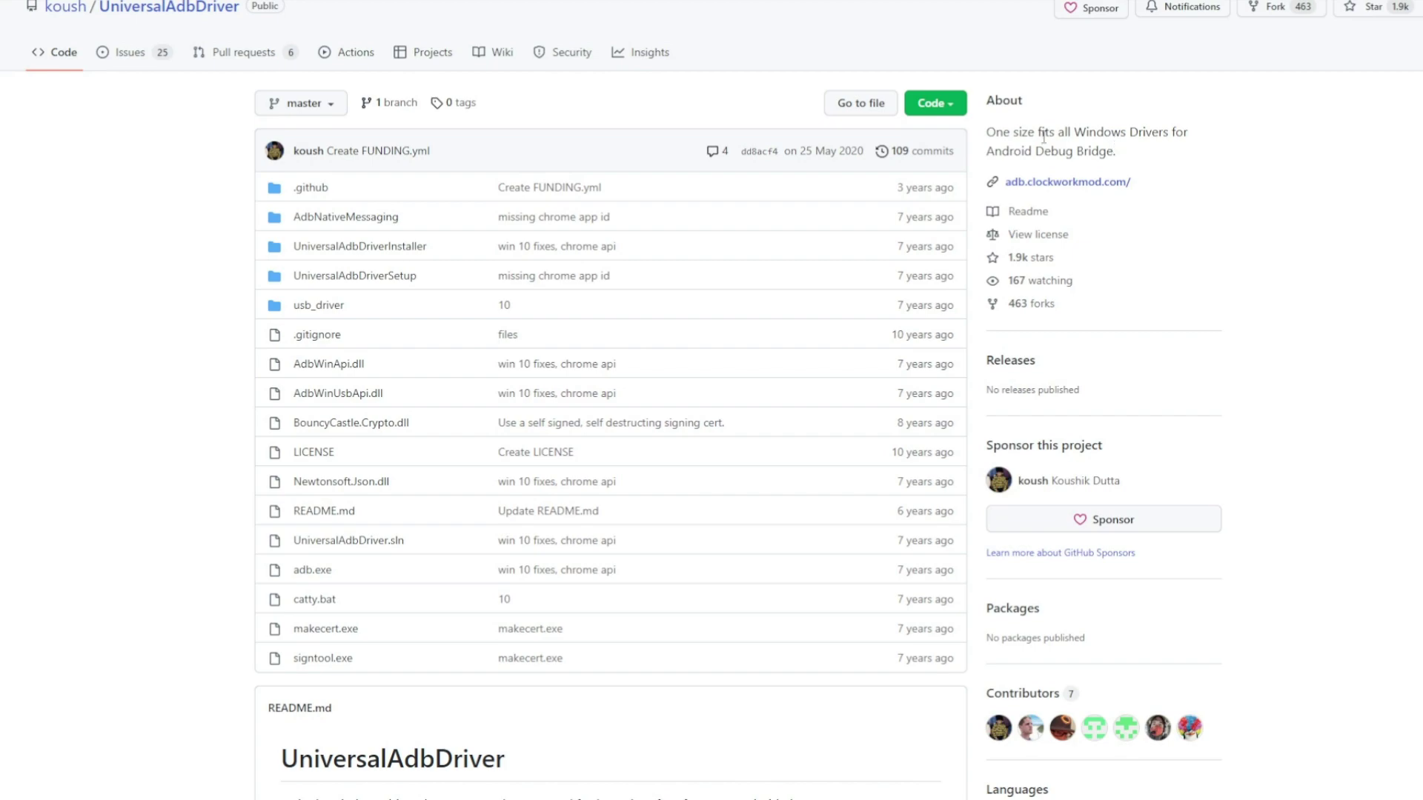
{"action": "left_click_drag", "start_coordinate": [1080, 133], "coordinate": [1174, 152]}
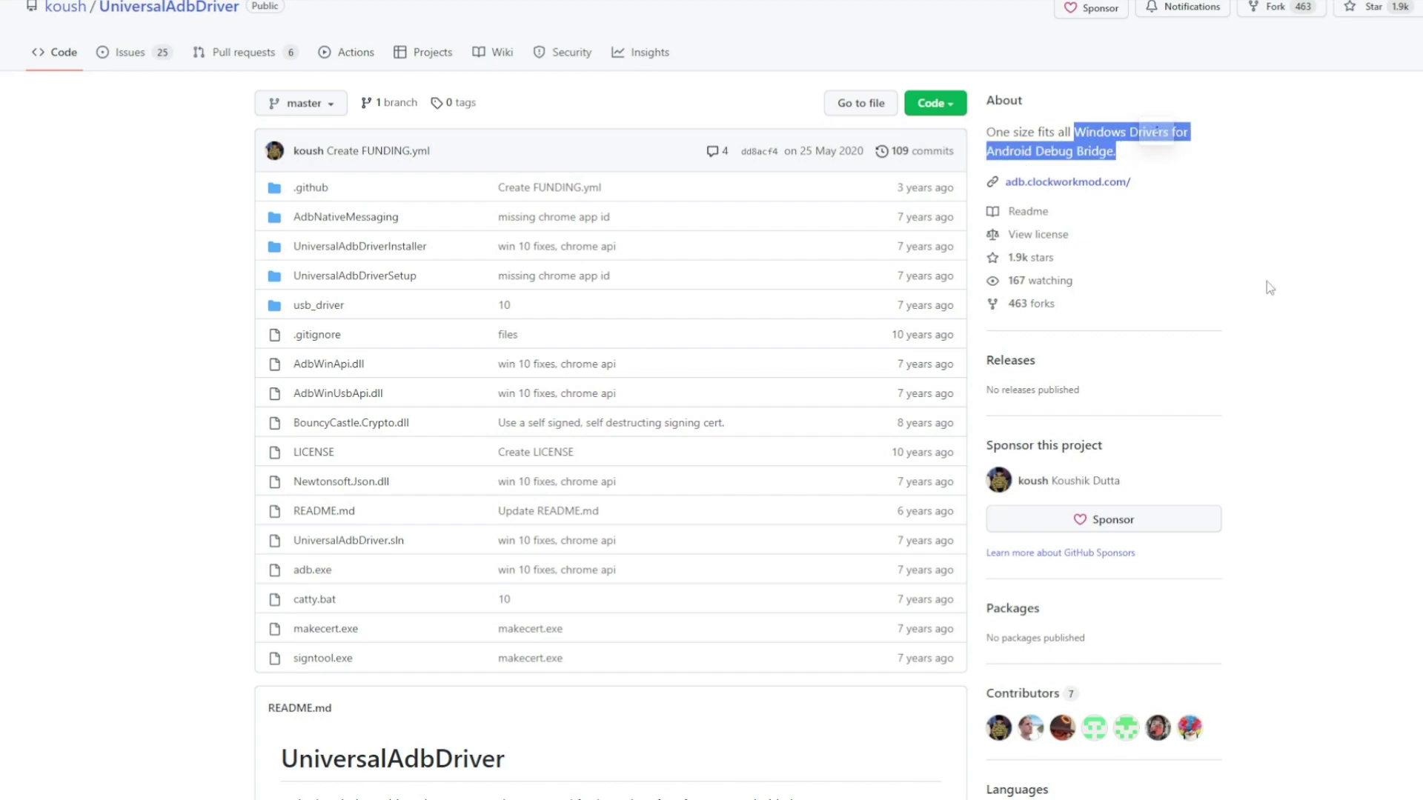
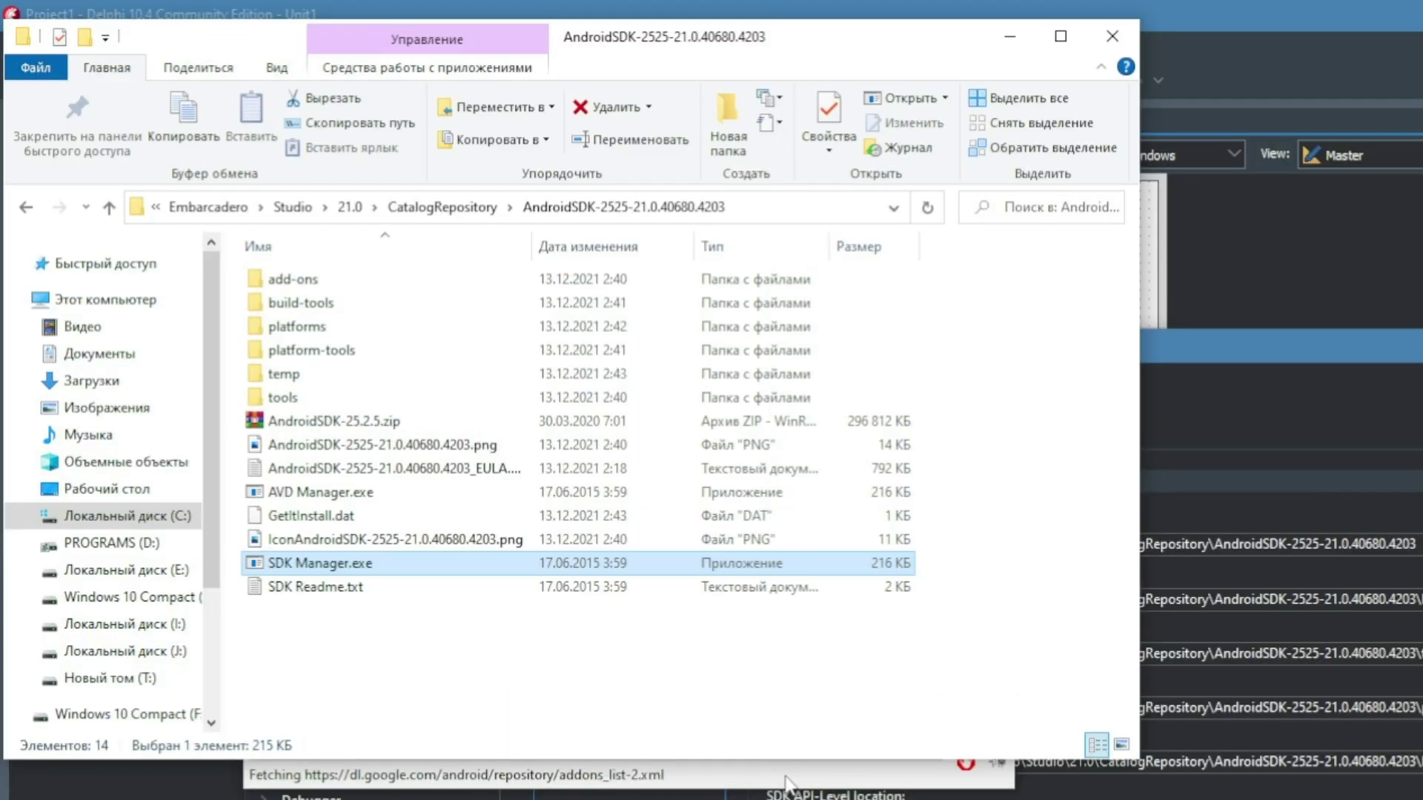
Switch to Android SDK Manager and deselect all Android R (API 29, R preview) and Android 10 (API 29) packages.
{"action": "left_click", "coordinate": [788, 782]}
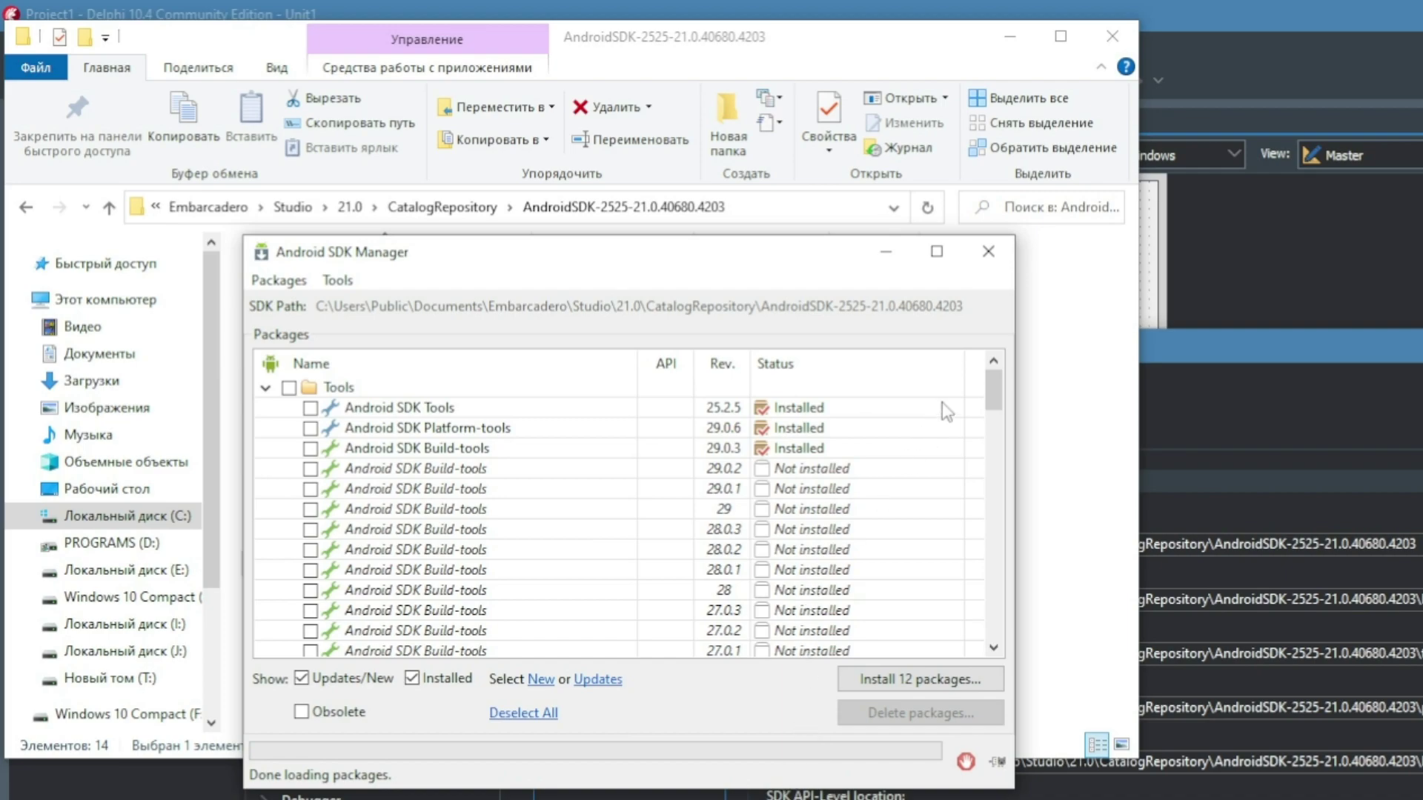
{"action": "left_click_drag", "start_coordinate": [993, 400], "coordinate": [995, 503]}
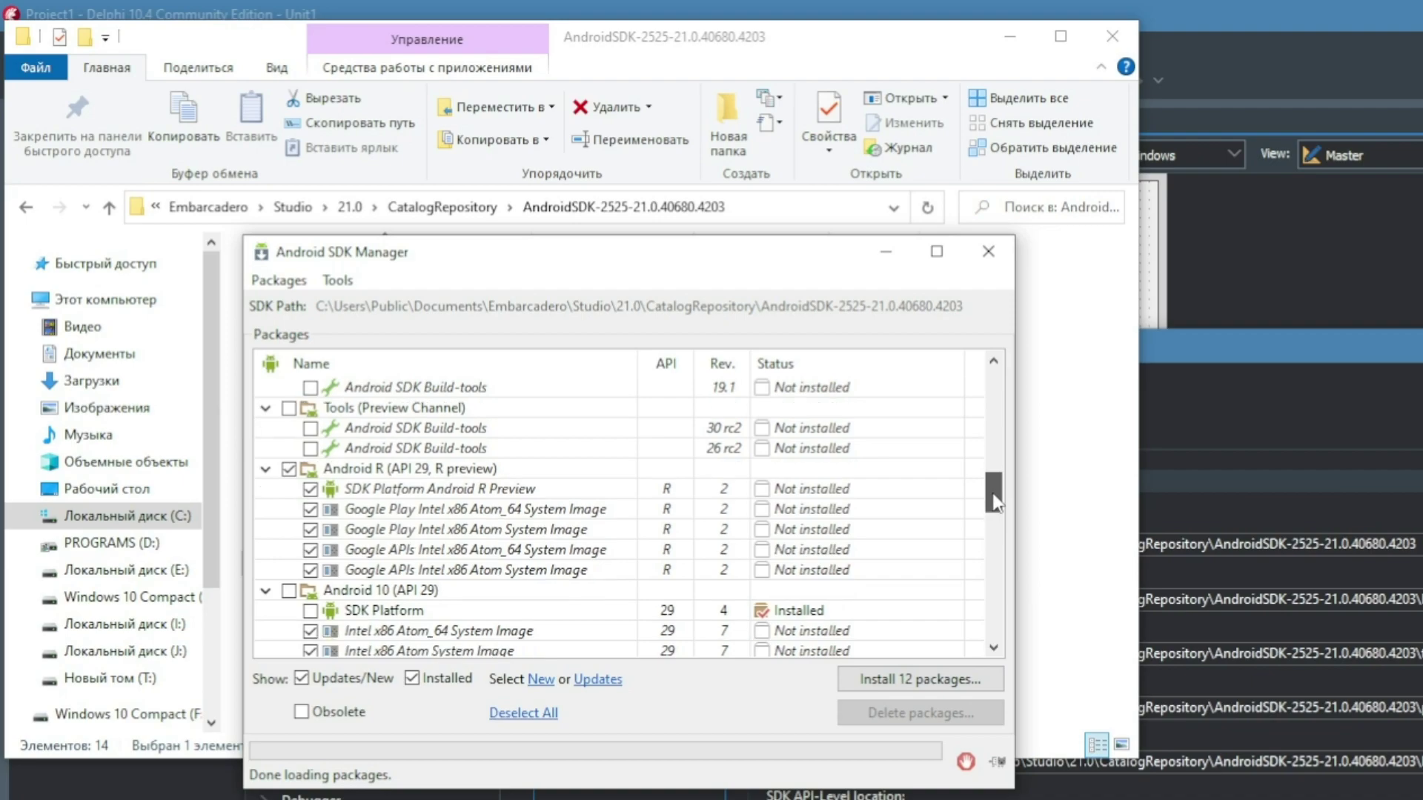
{"action": "left_click_drag", "start_coordinate": [995, 503], "coordinate": [995, 502]}
{"action": "left_click", "coordinate": [289, 470]}
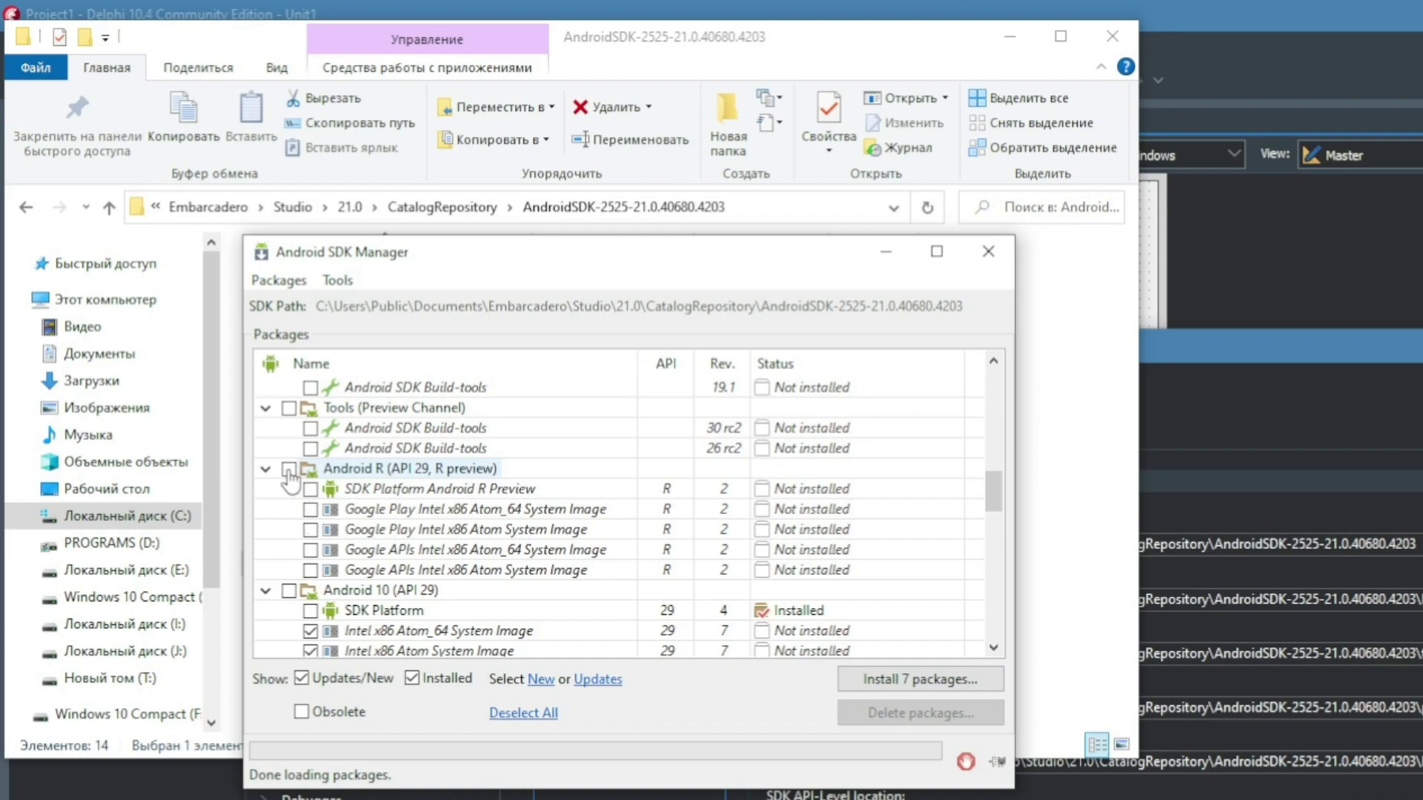
{"action": "scroll", "coordinate": [292, 490], "scroll_direction": "down", "scroll_amount": 2}
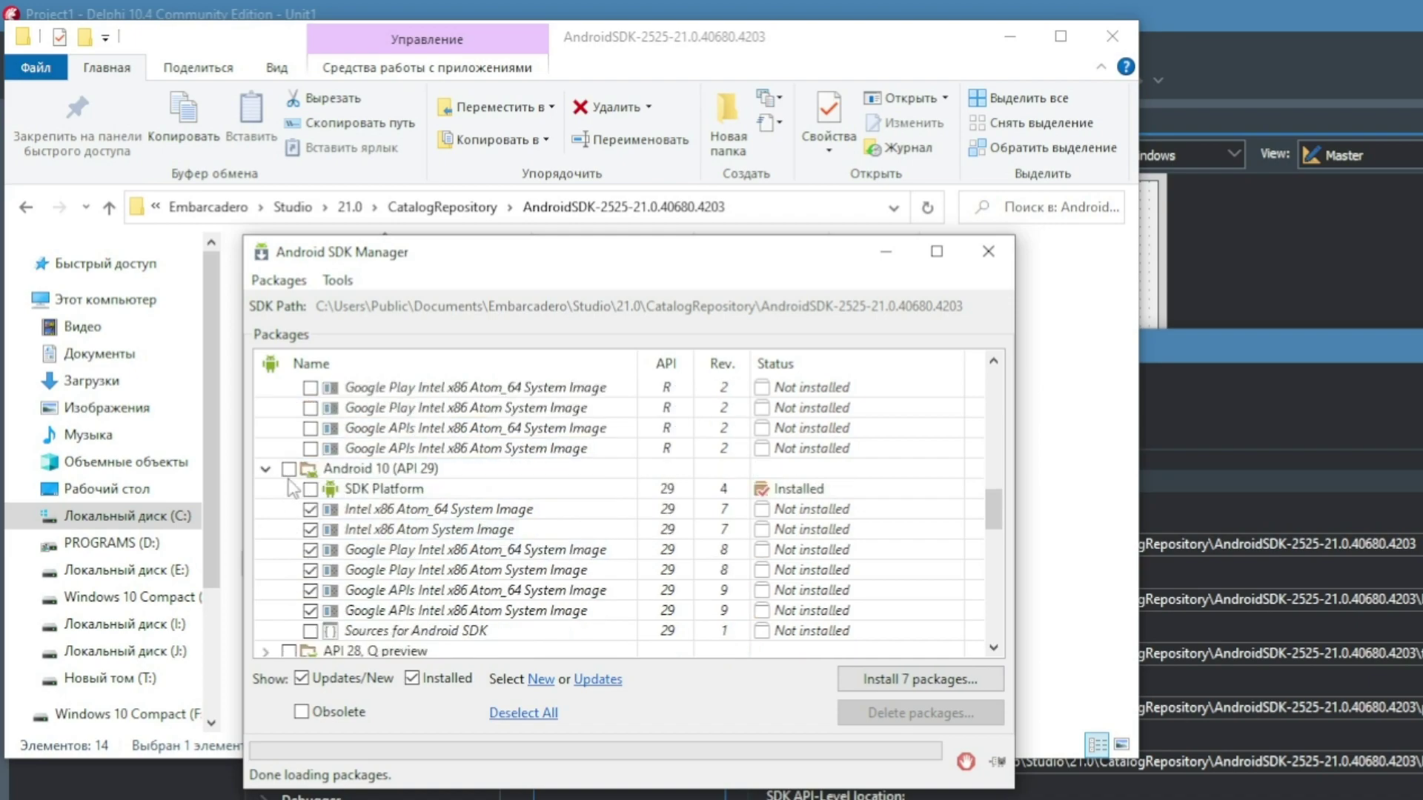
{"action": "left_click", "coordinate": [289, 470]}
{"action": "left_click", "coordinate": [289, 470]}
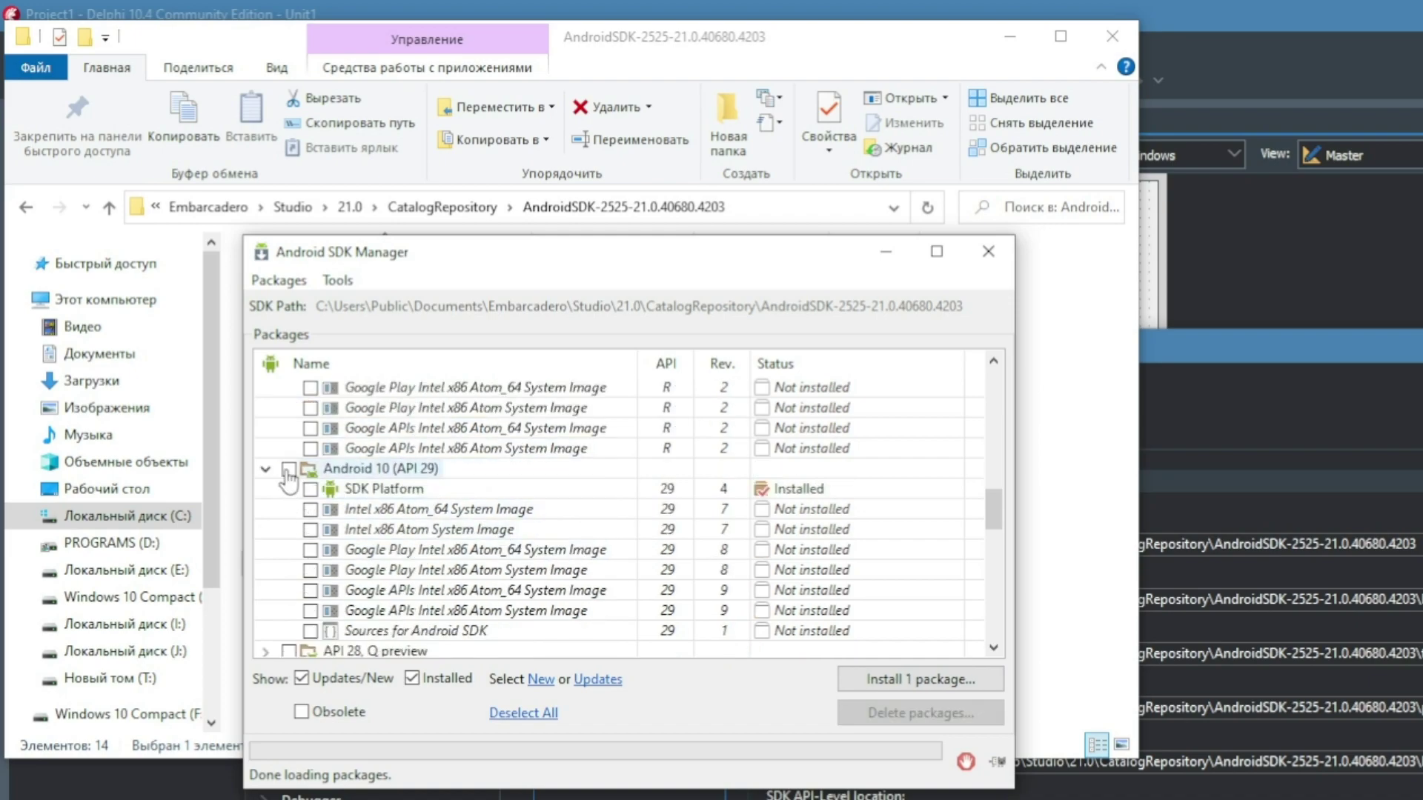
Install the Android 4.4.2 (API 19) SDK Platform, its ARM EABI v7a and Intel x86 Atom system images, and Google USB Driver, accepting the license.
{"action": "scroll", "coordinate": [500, 561], "scroll_direction": "down", "scroll_amount": 3}
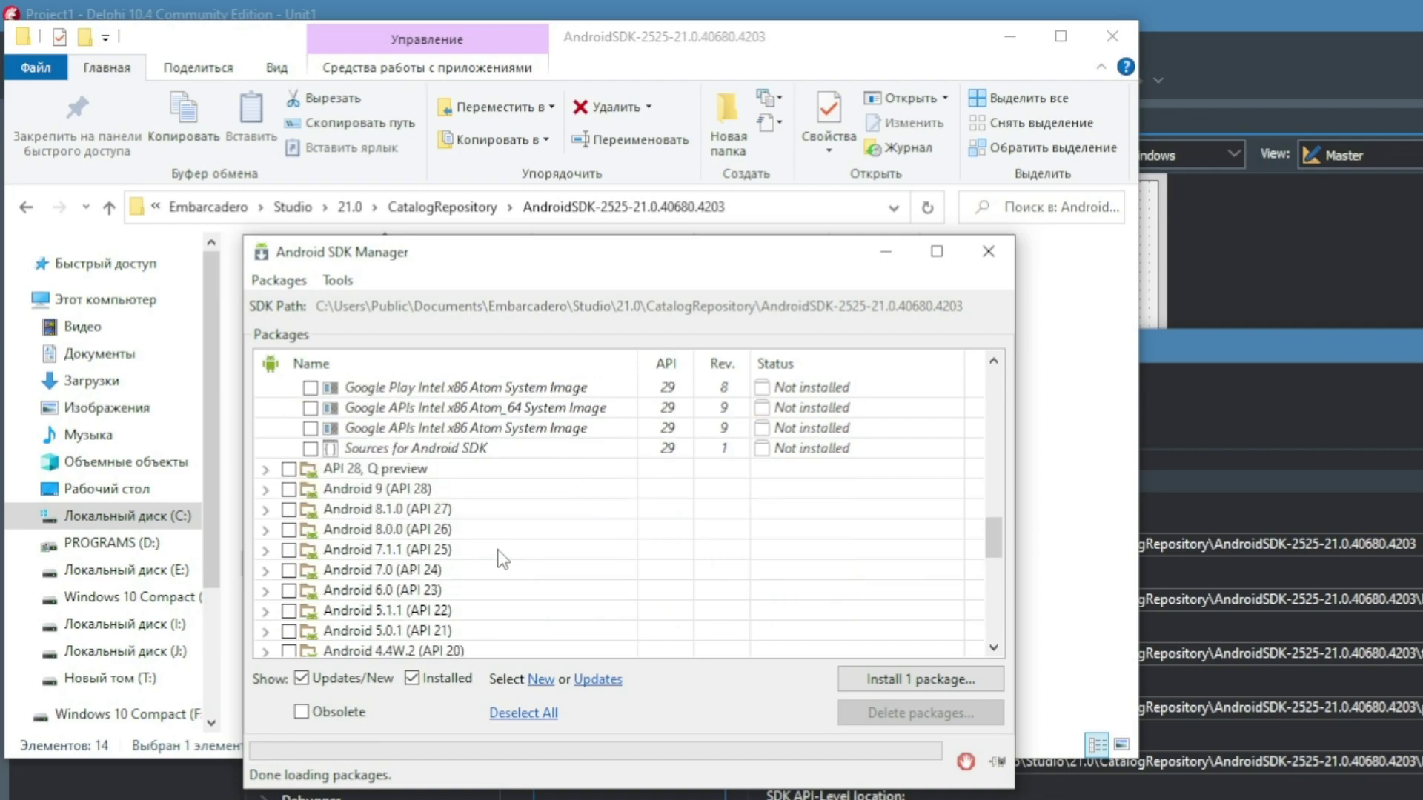
{"action": "scroll", "coordinate": [500, 561], "scroll_direction": "down", "scroll_amount": 9}
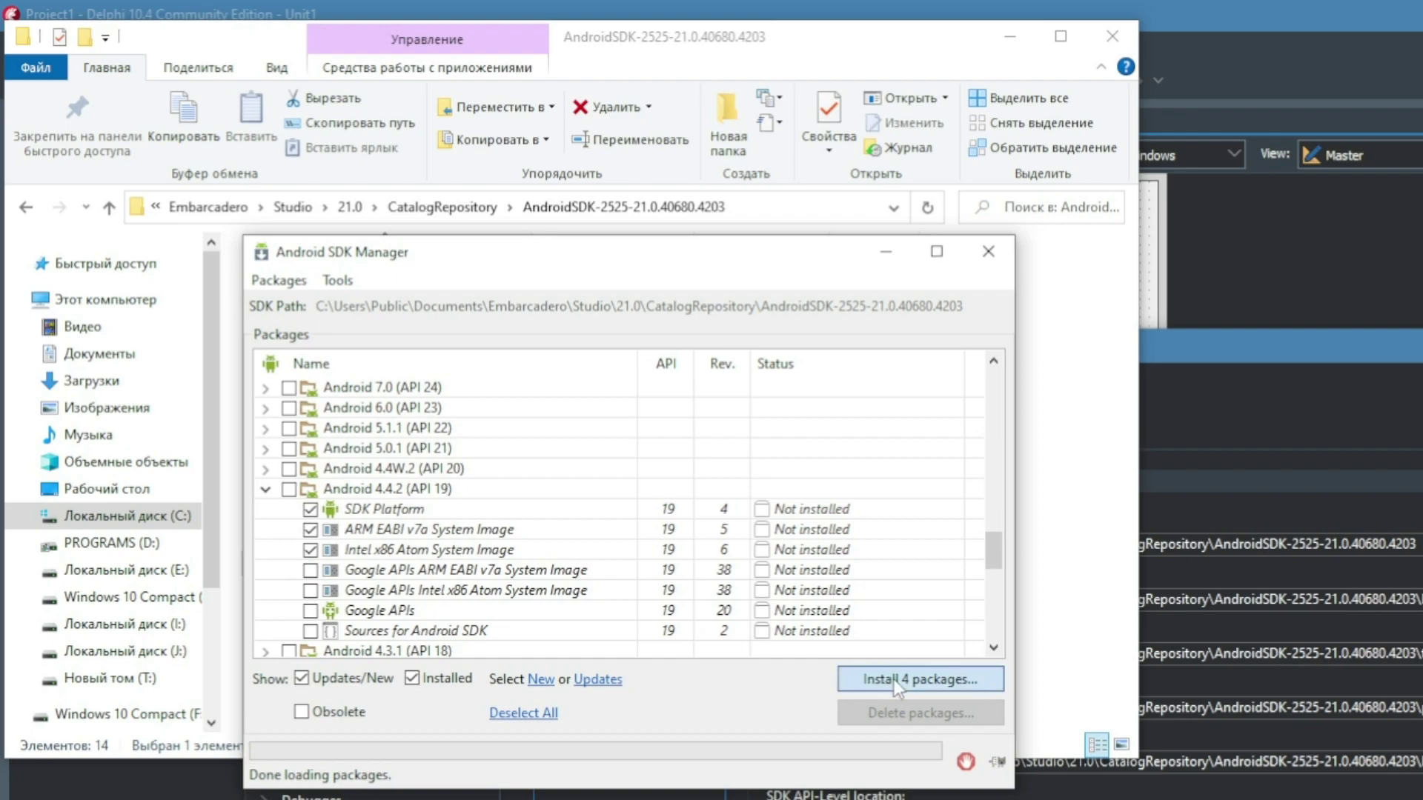
{"action": "left_click", "coordinate": [893, 679]}
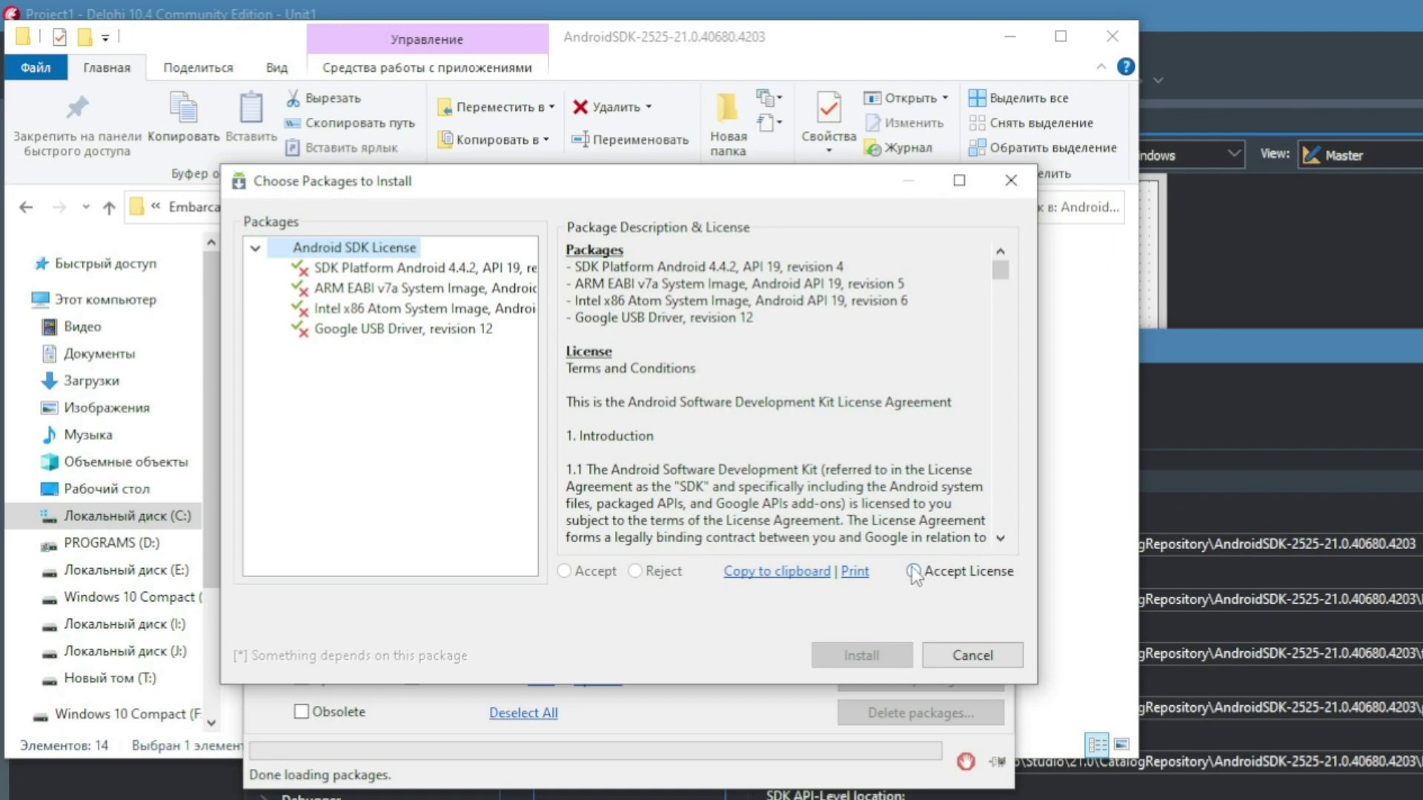
{"action": "left_click_drag", "start_coordinate": [1000, 281], "coordinate": [980, 540]}
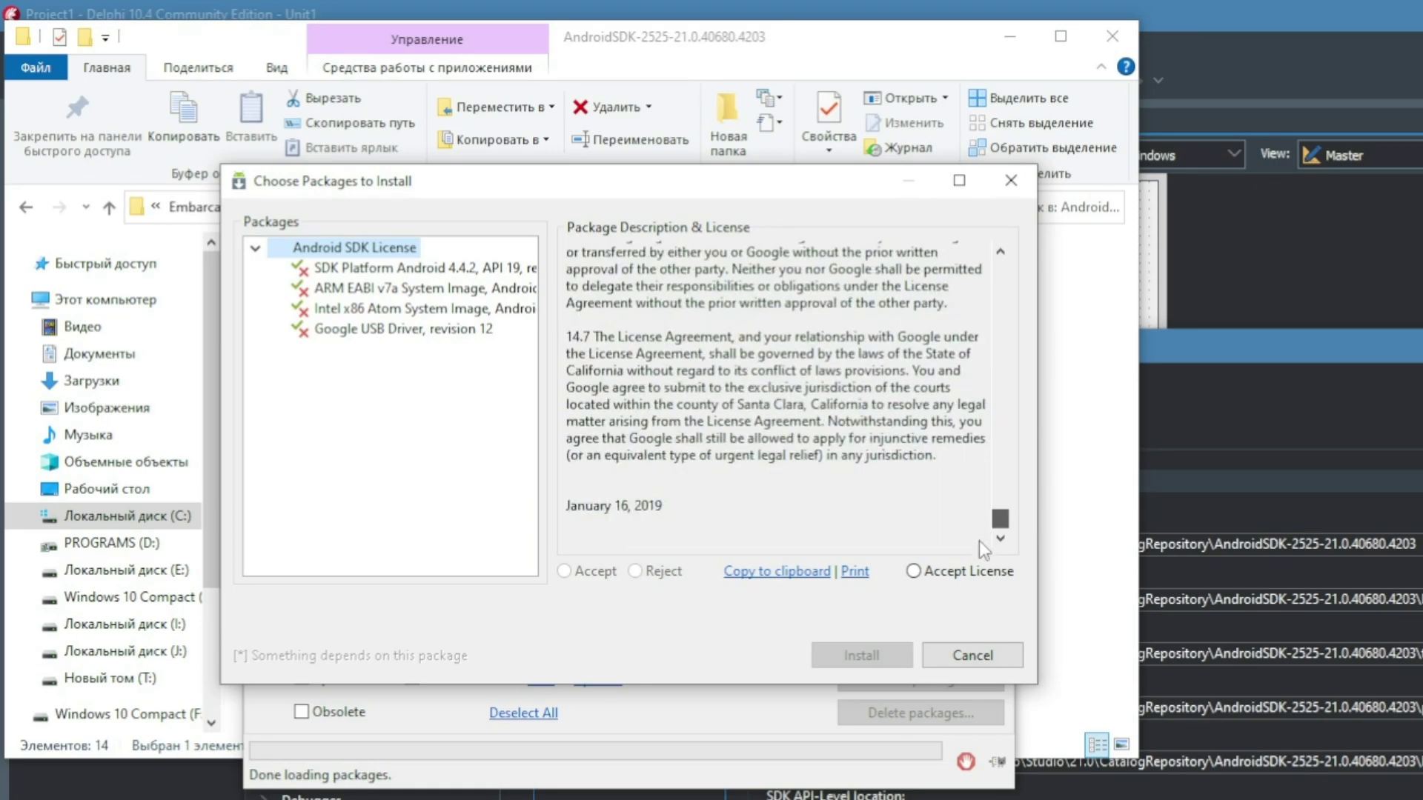
{"action": "left_click", "coordinate": [933, 574]}
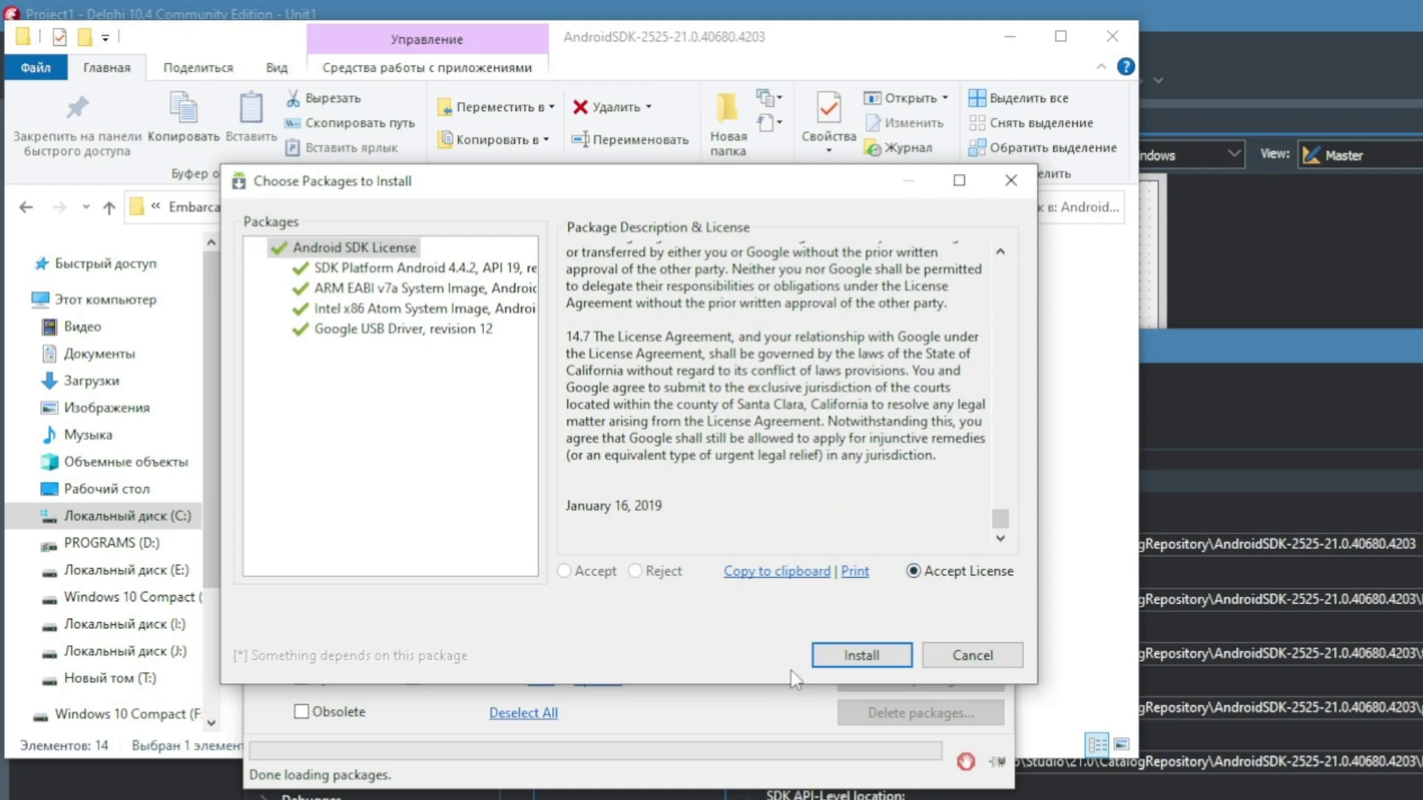
{"action": "left_click", "coordinate": [834, 660]}
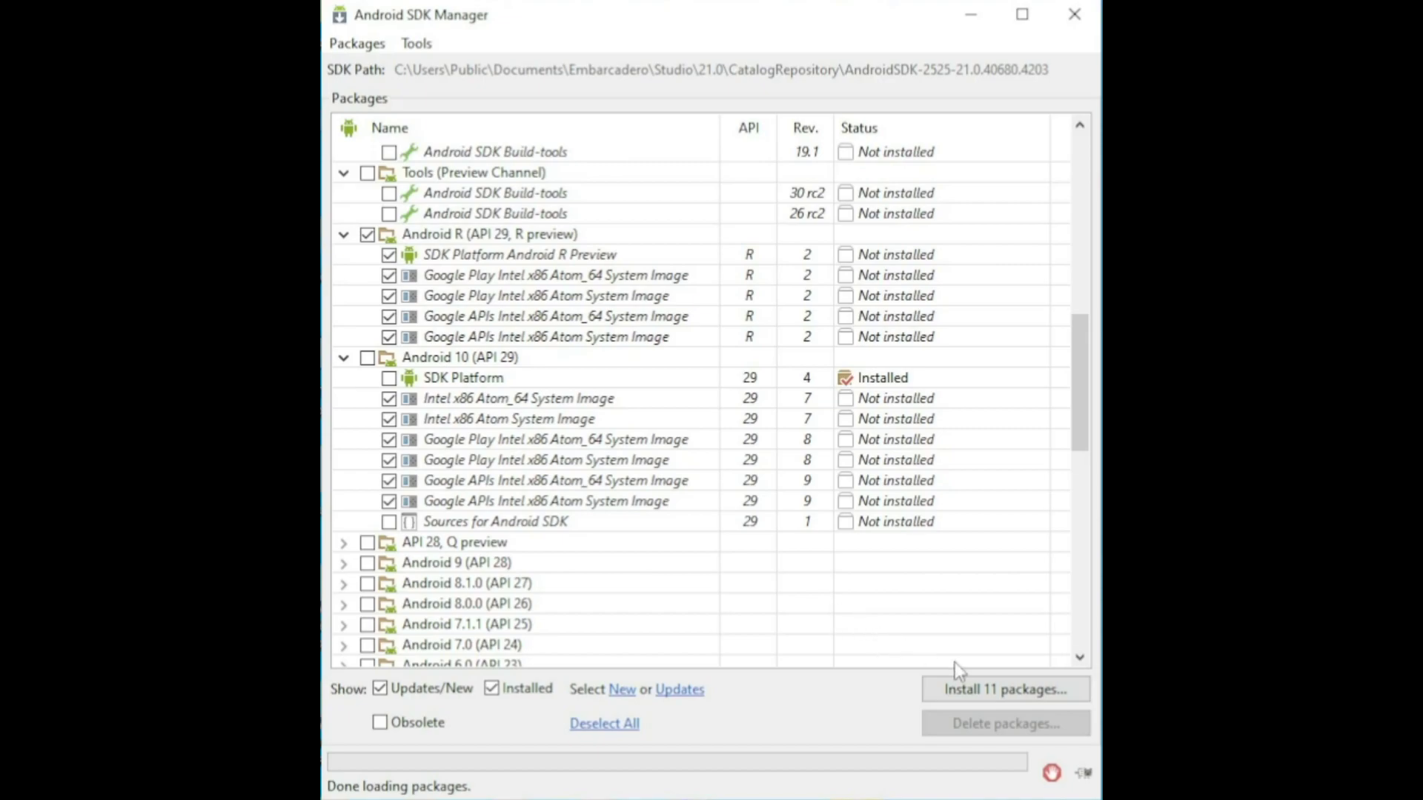
Install the selected Android R preview and Android 10 (API 29) packages, accepting the SDK ARM Dbt, SDK and SDK Preview licenses.
{"action": "left_click", "coordinate": [967, 688]}
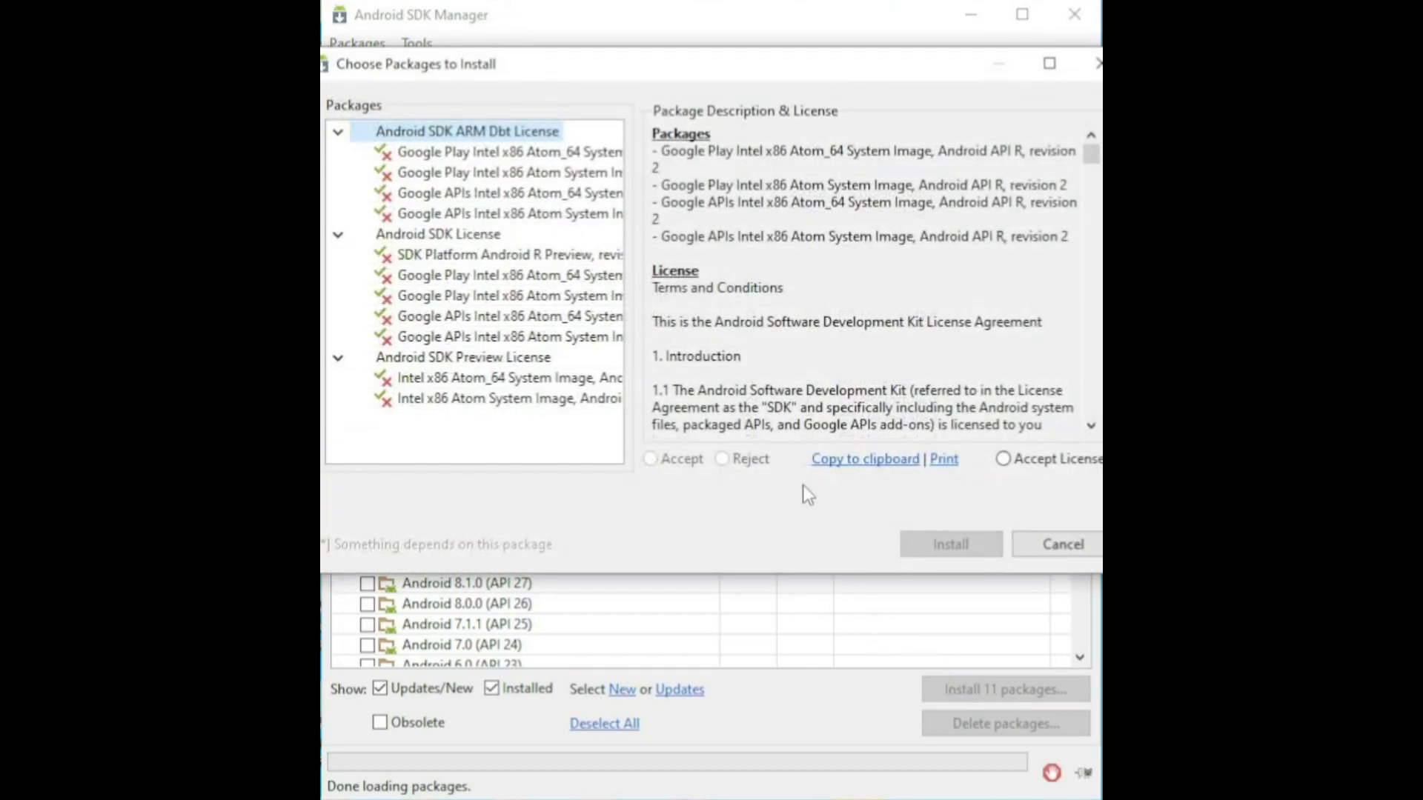
{"action": "left_click", "coordinate": [1014, 460]}
{"action": "left_click", "coordinate": [436, 233]}
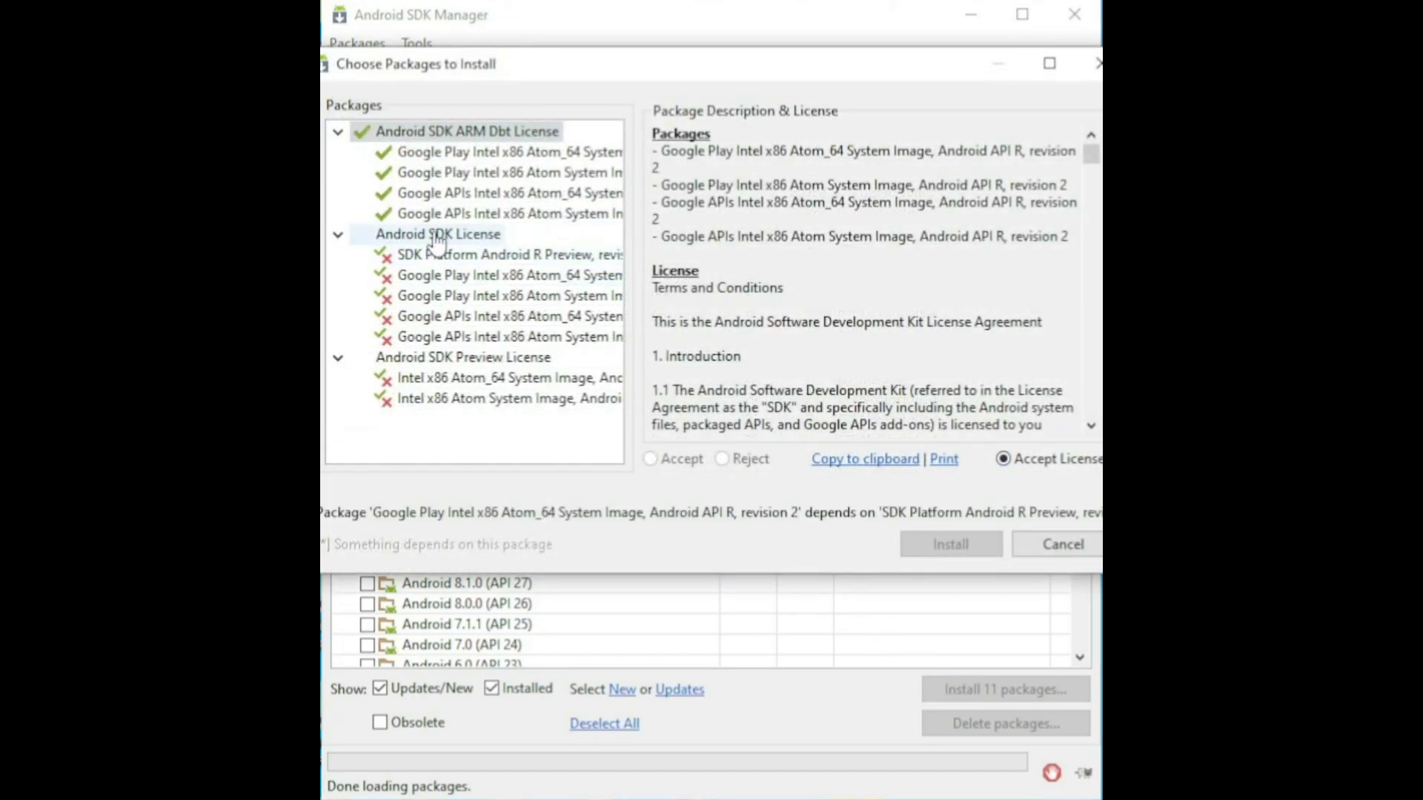
{"action": "left_click", "coordinate": [1003, 459]}
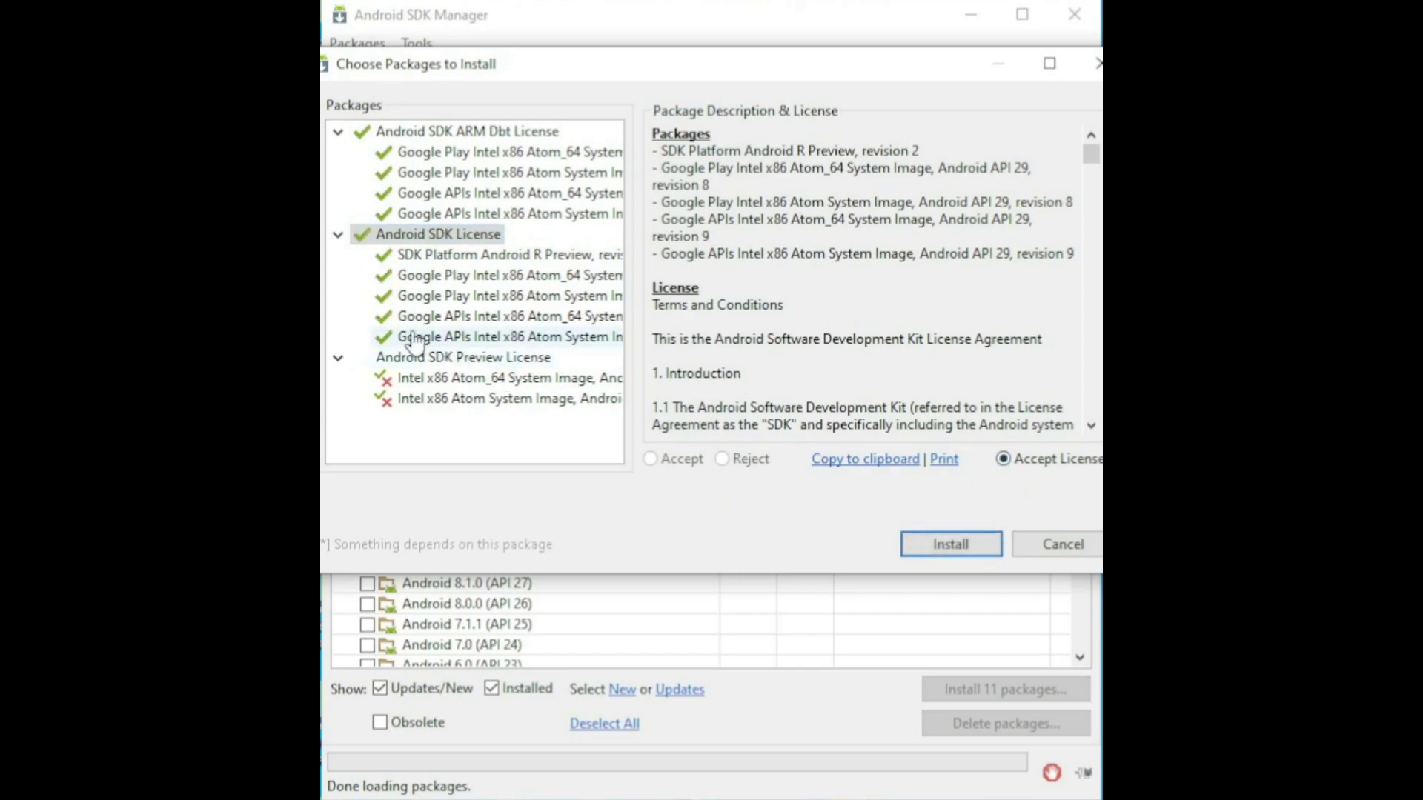
{"action": "left_click", "coordinate": [416, 358]}
{"action": "left_click", "coordinate": [1005, 458]}
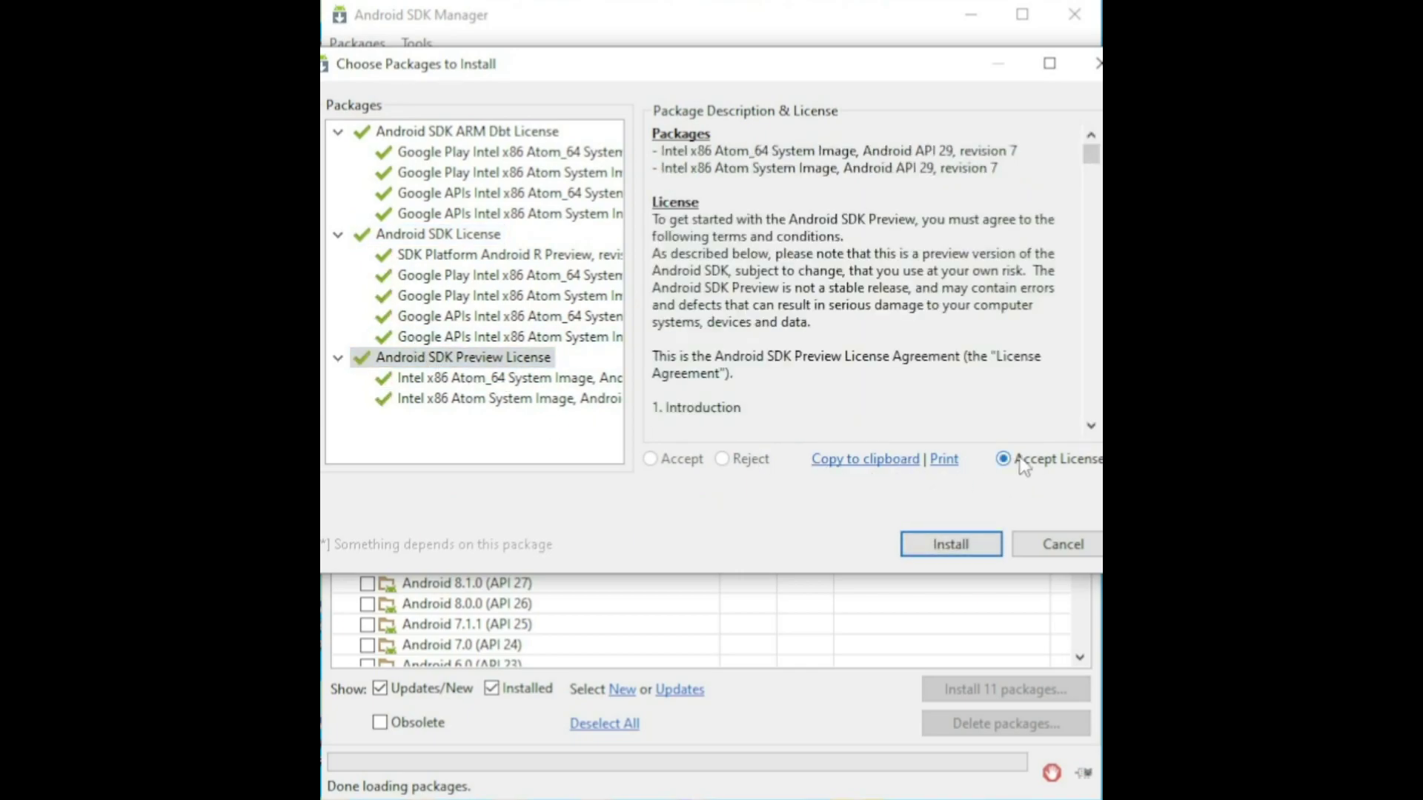
{"action": "left_click", "coordinate": [951, 545]}
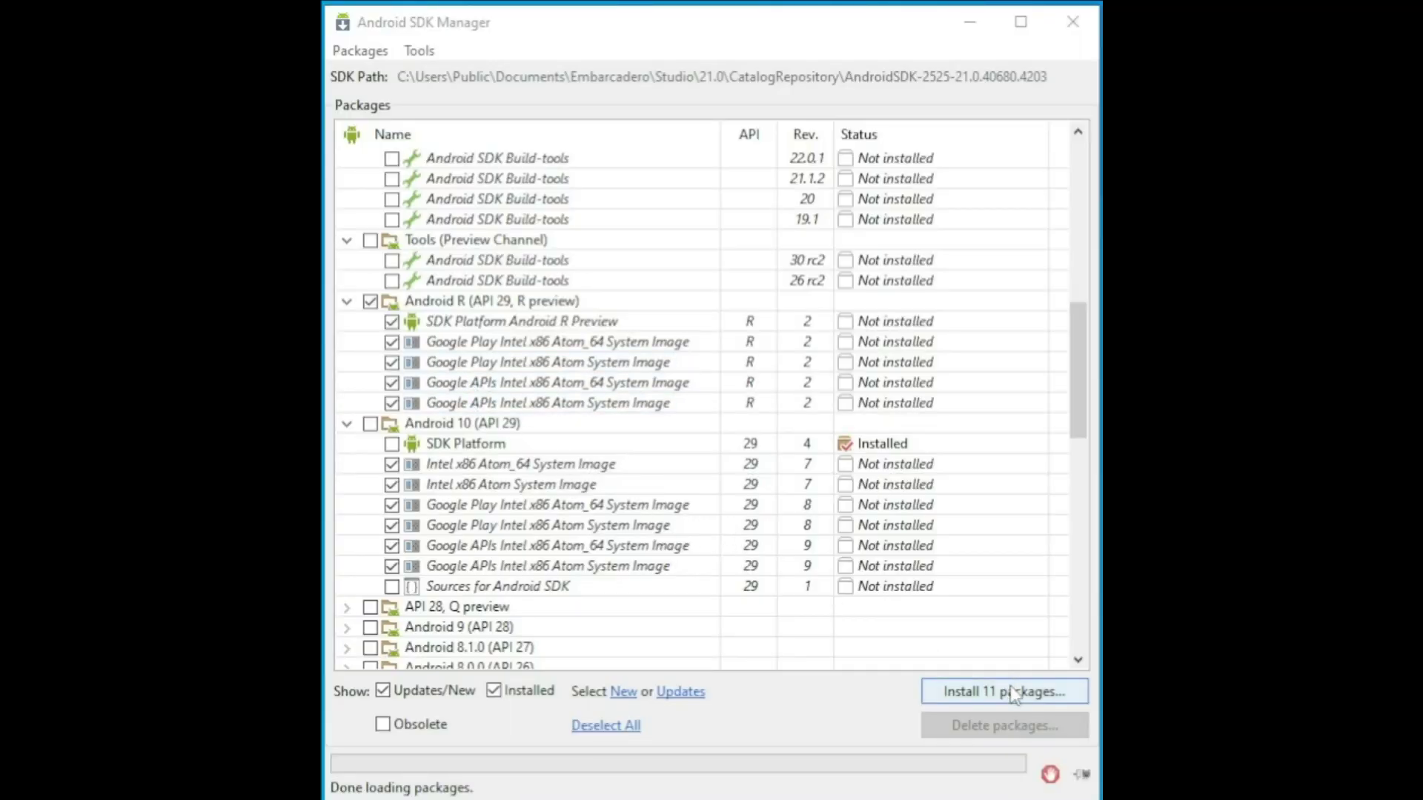
Try installing the same Android R preview and Android 10 packages again with their licenses accepted, and close the installation log.
{"action": "left_click", "coordinate": [1044, 691]}
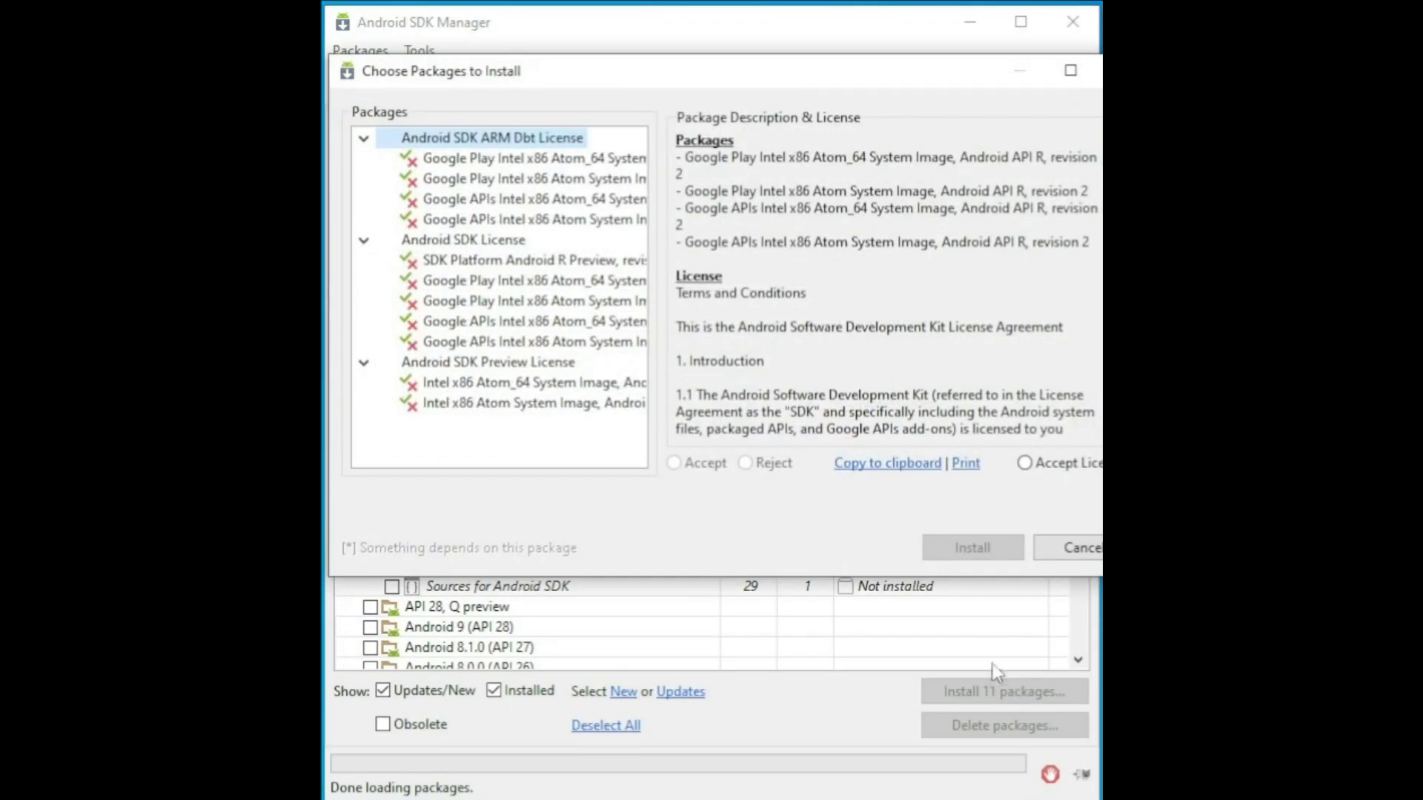
{"action": "left_click", "coordinate": [1045, 473]}
{"action": "left_click", "coordinate": [1052, 473]}
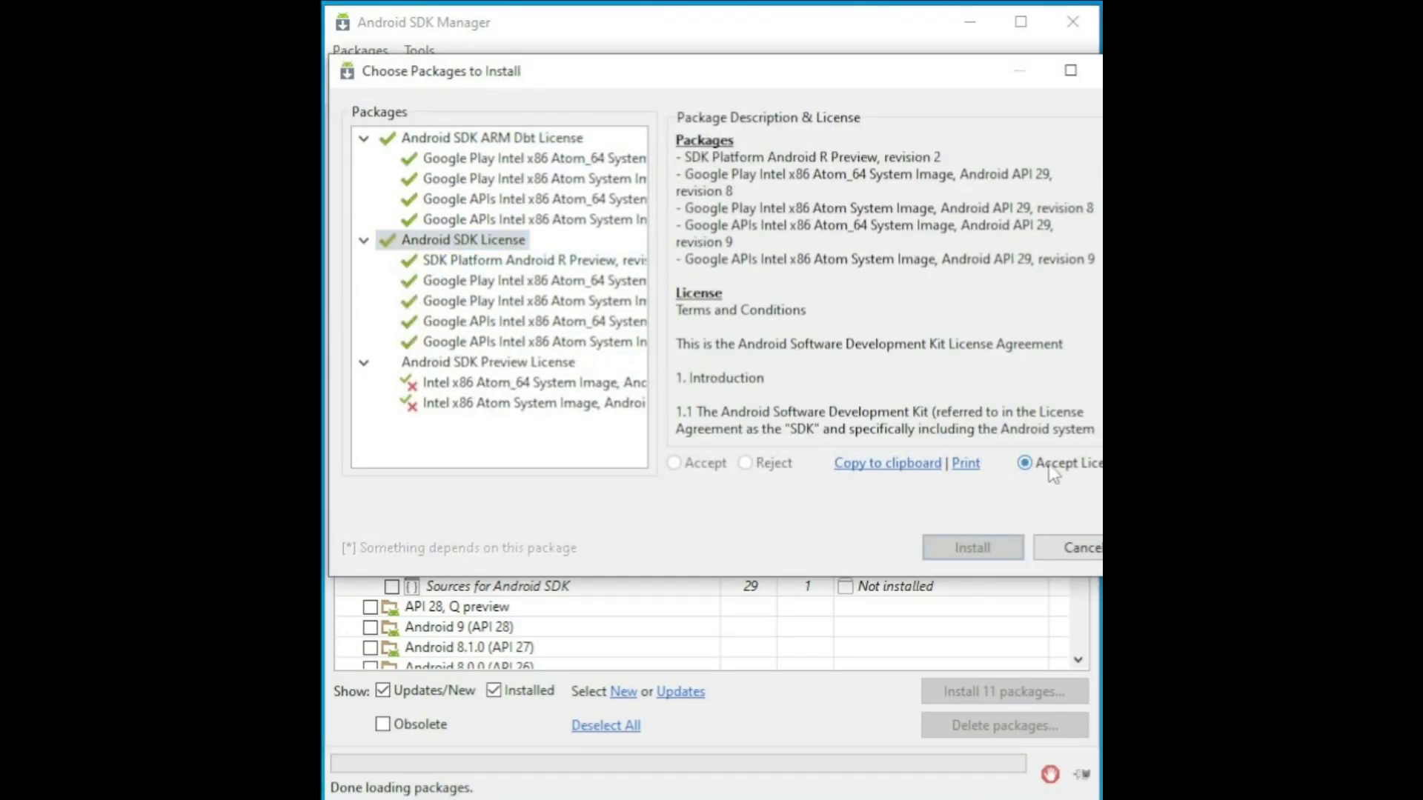
{"action": "left_click", "coordinate": [1073, 472]}
{"action": "left_click", "coordinate": [986, 548]}
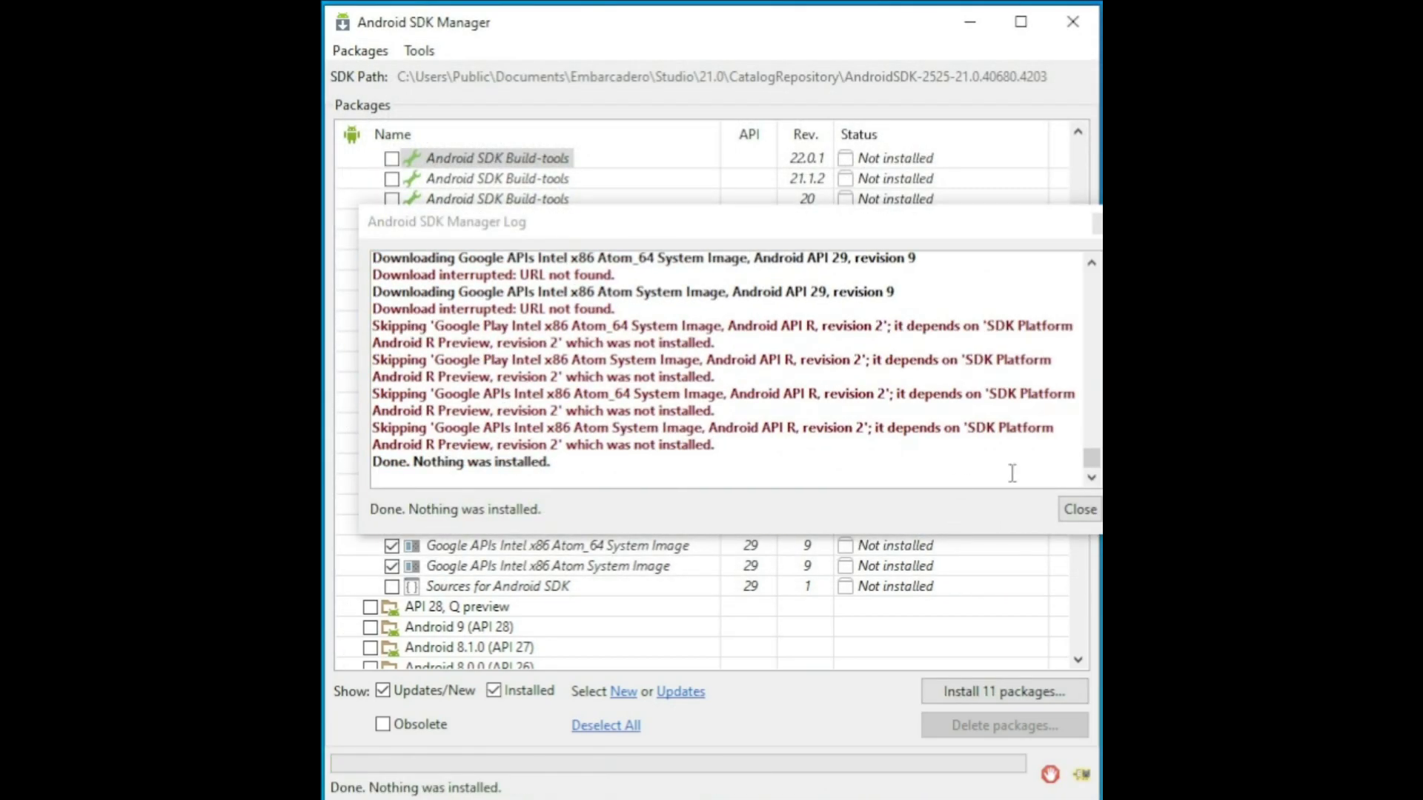
{"action": "left_click", "coordinate": [1076, 509]}
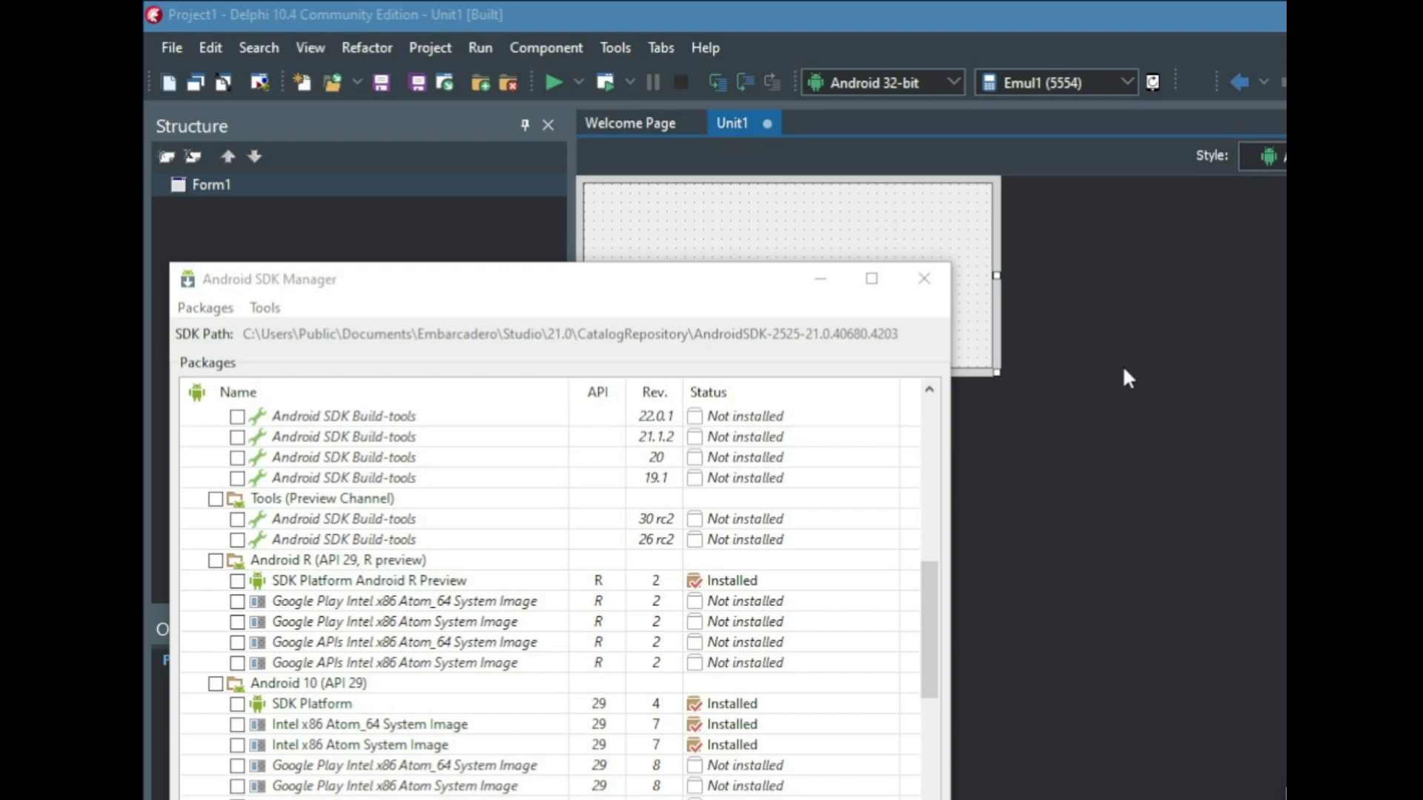
In the AVD Manager, begin a new virtual device named Emul1 using the Nexus S (4.0", 480 × 800: hdpi) device.
{"action": "left_click", "coordinate": [256, 309]}
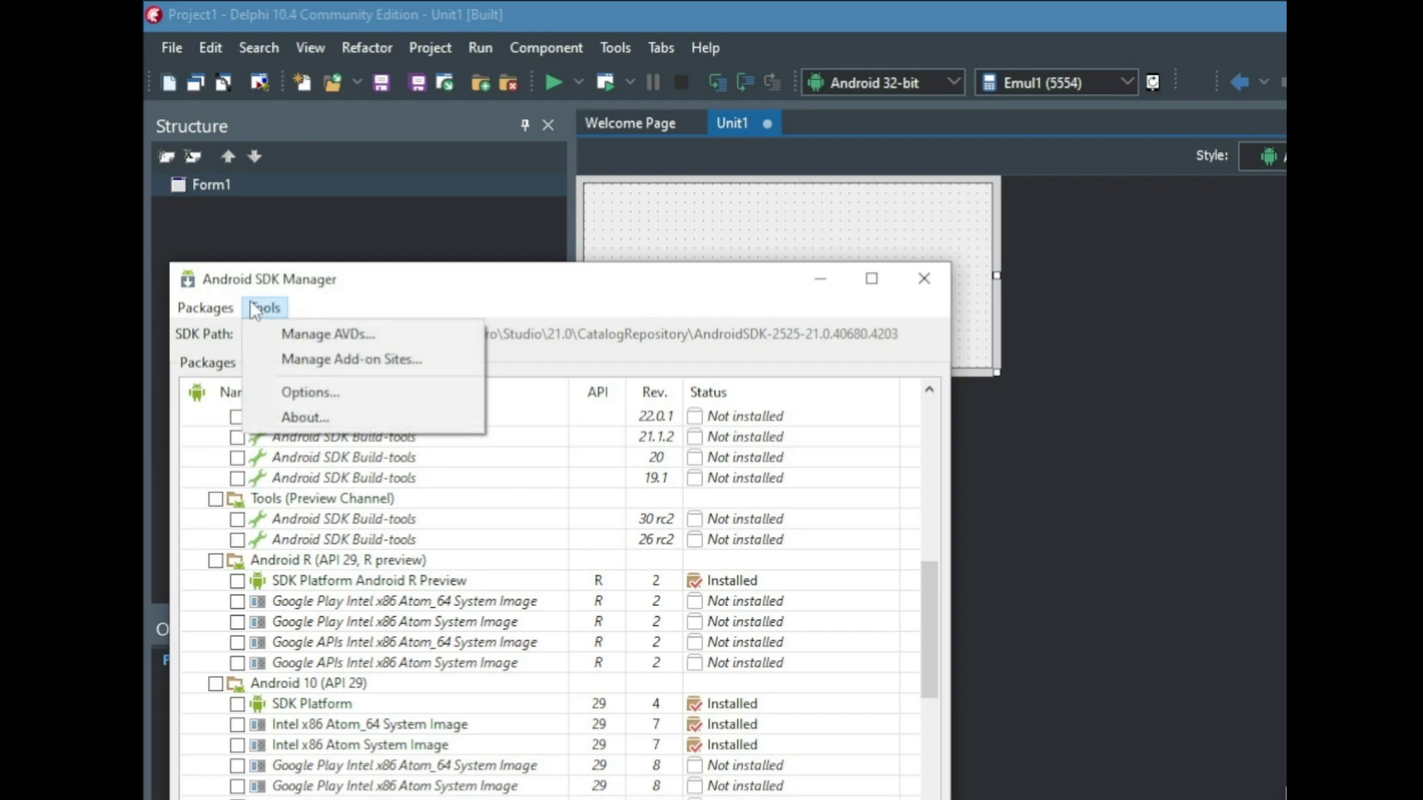
{"action": "left_click", "coordinate": [282, 337]}
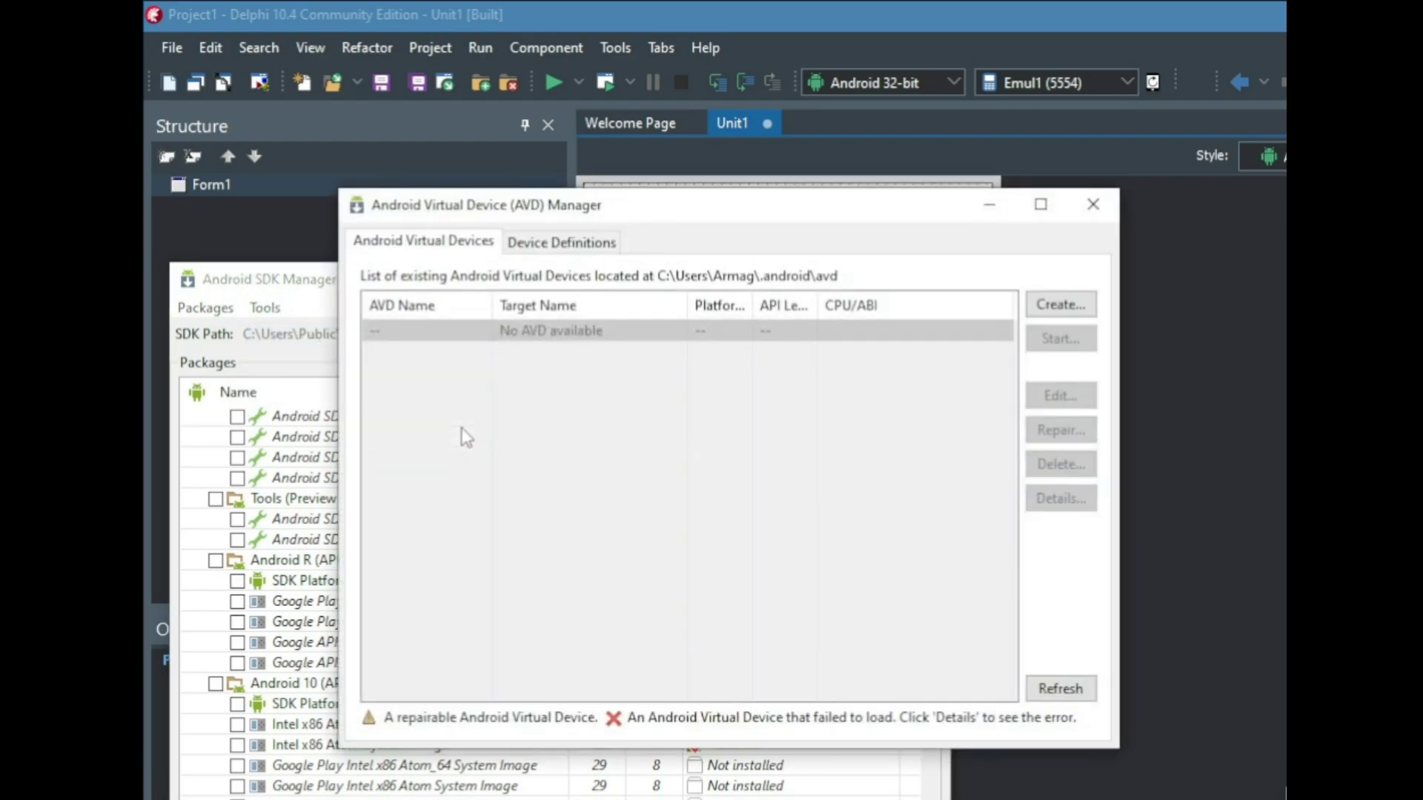
{"action": "left_click", "coordinate": [1045, 306]}
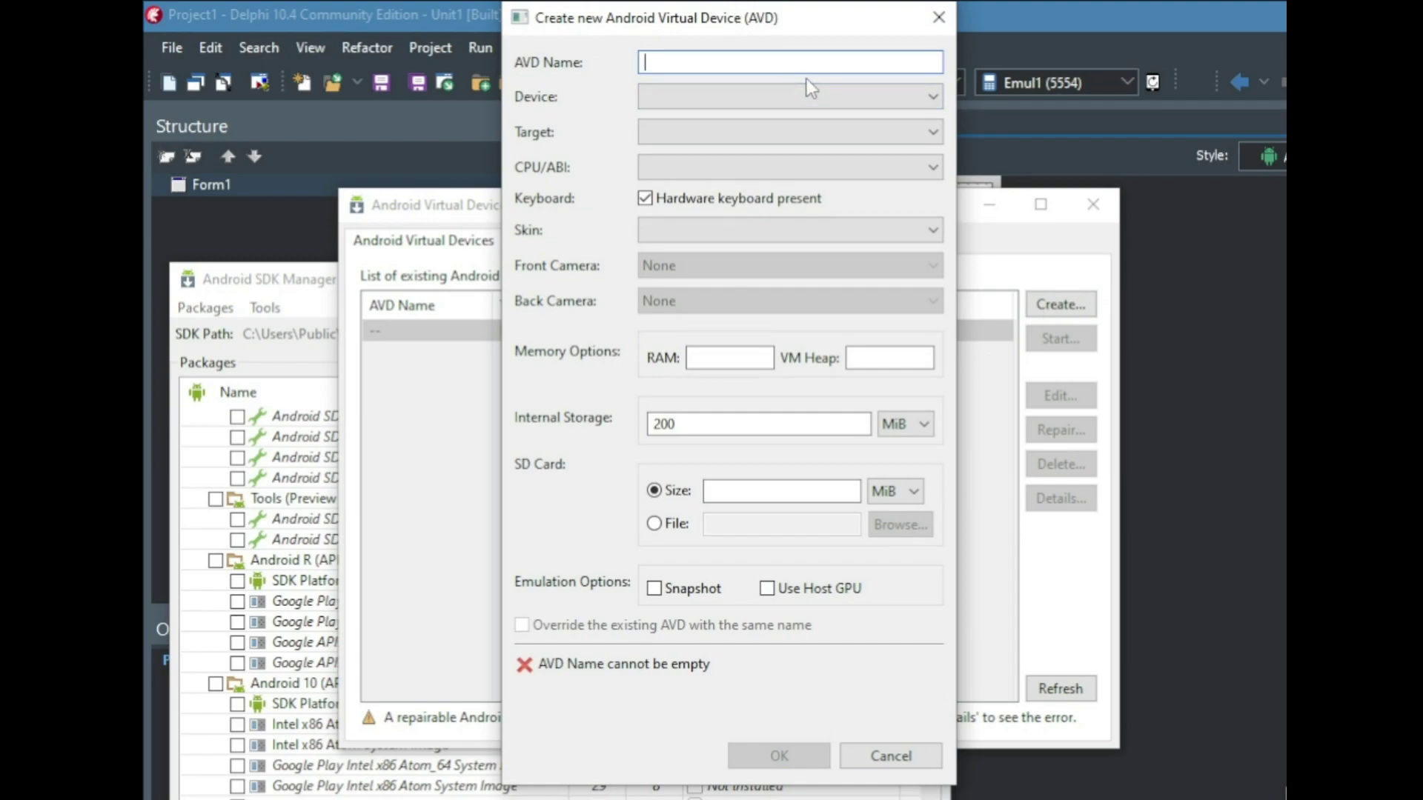
{"action": "type", "text": "Emul1"}
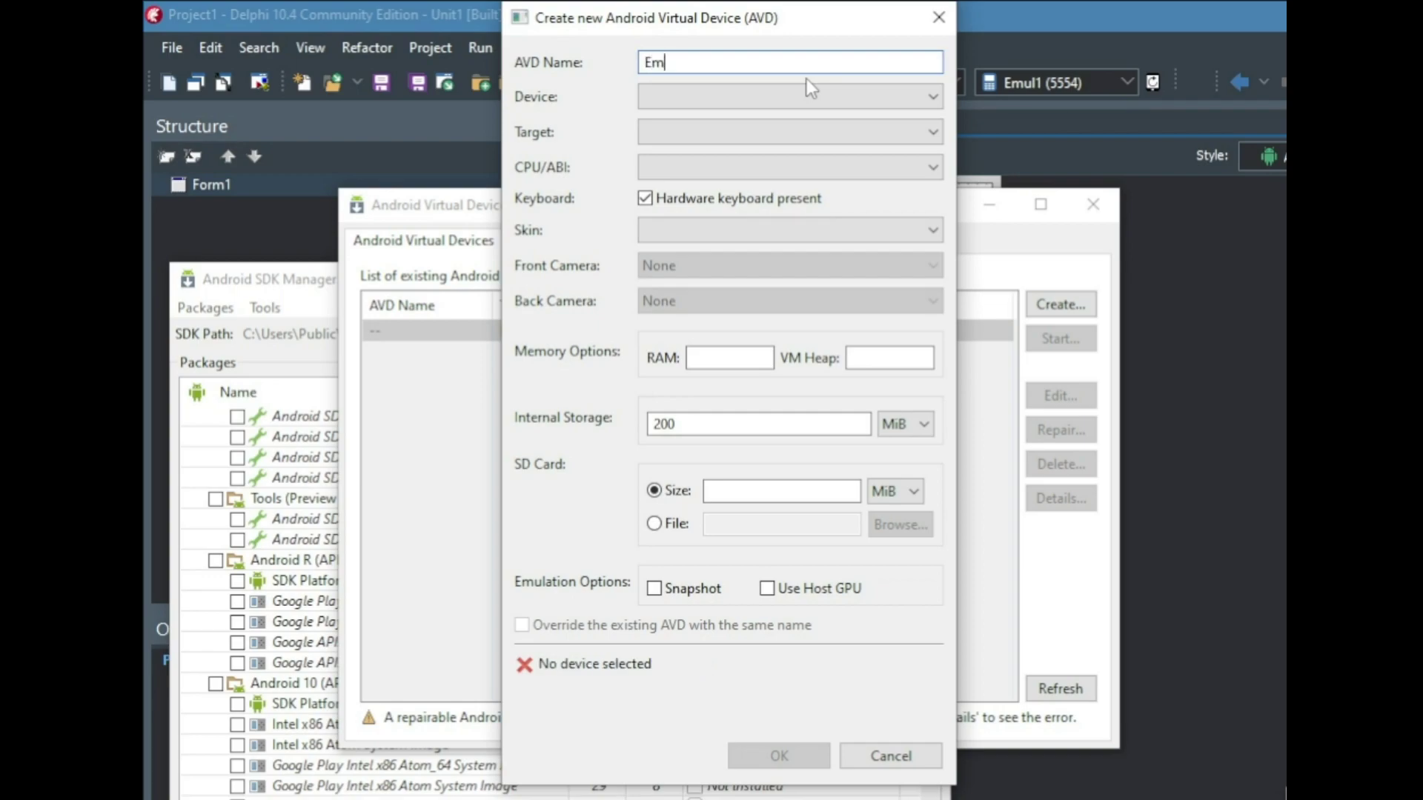
{"action": "left_click", "coordinate": [734, 97]}
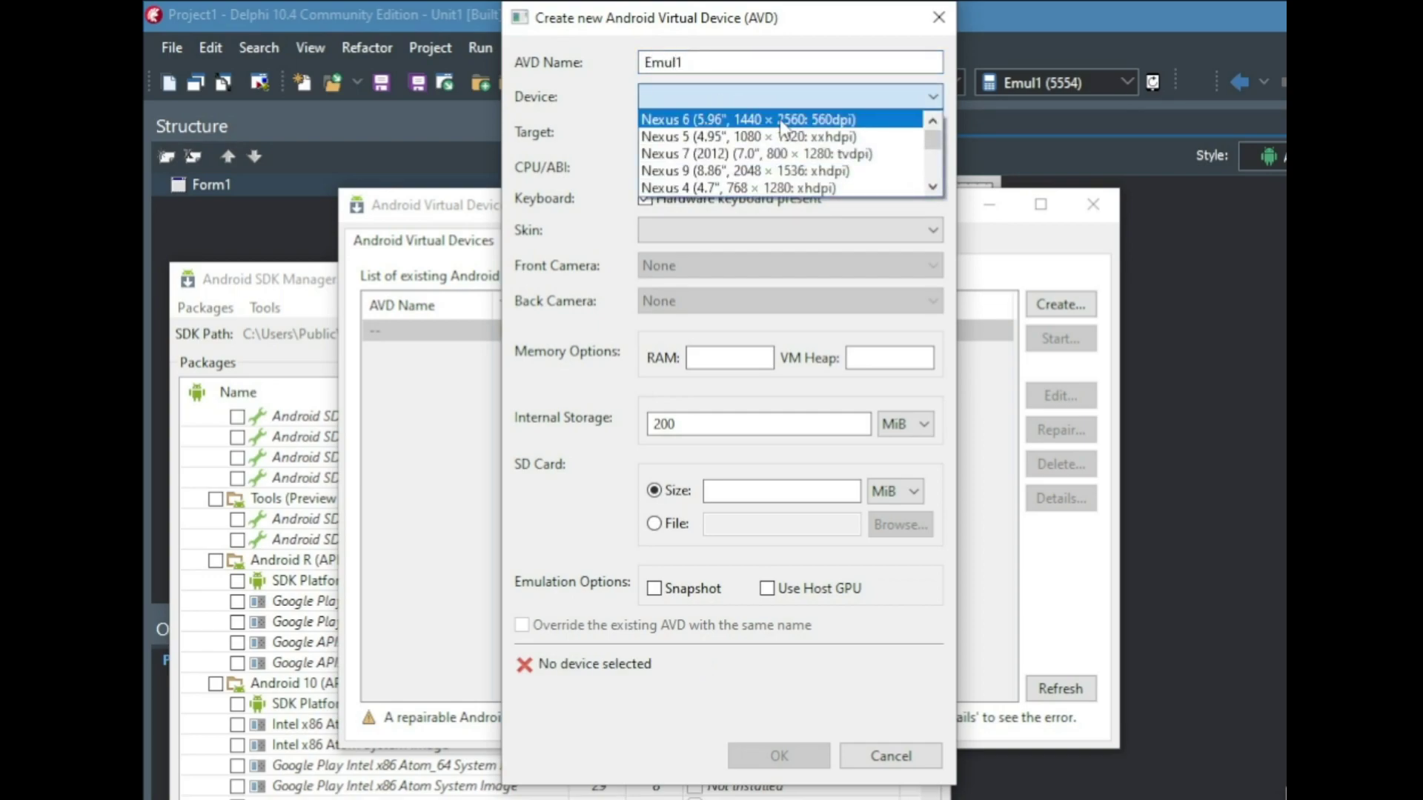
{"action": "scroll", "coordinate": [790, 153], "scroll_direction": "down", "scroll_amount": 2}
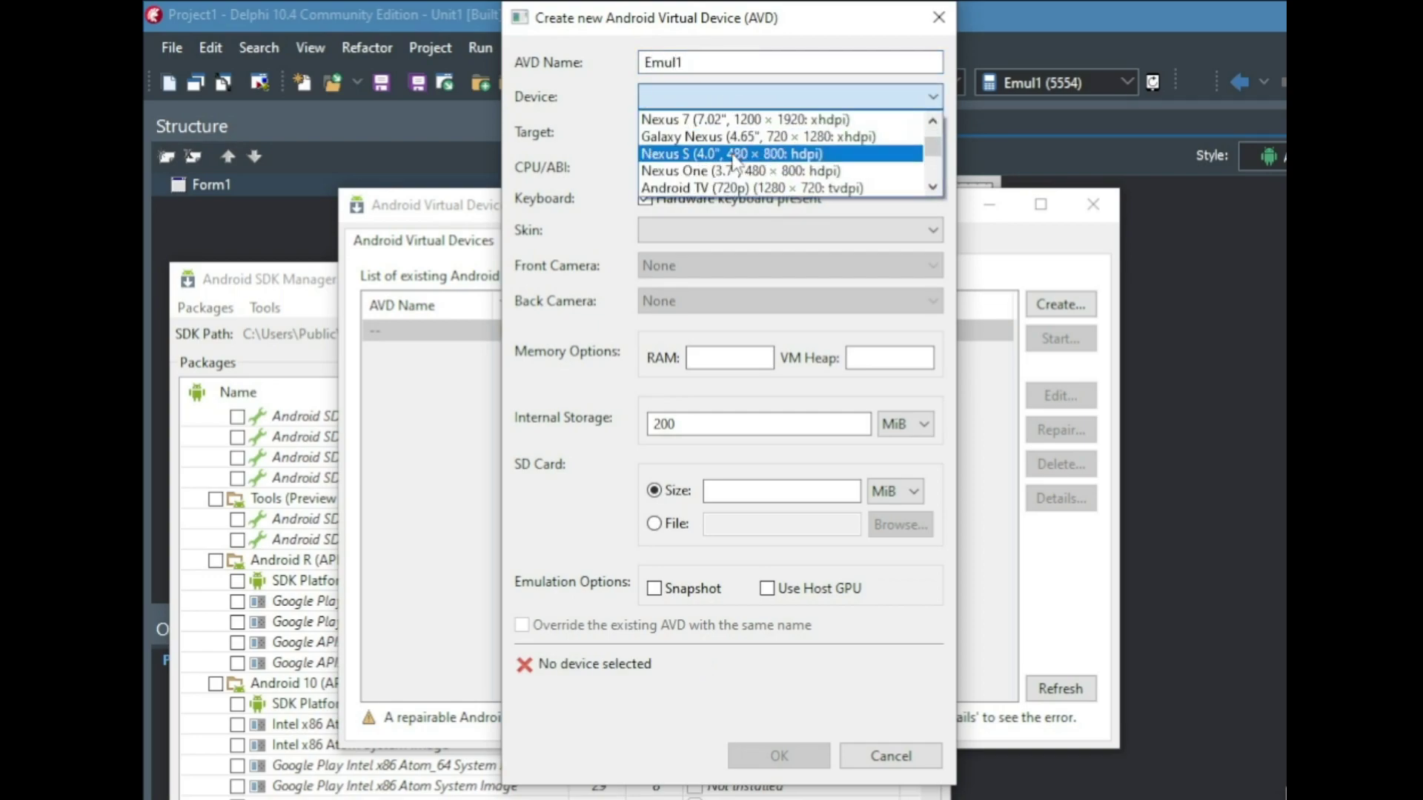
{"action": "left_click", "coordinate": [734, 154]}
Set the virtual device's target to Android 10 - API Level 29, CPU/ABI to Intel Atom (x86_64), and skin to Skin with dynamic hardware controls.
{"action": "left_click", "coordinate": [716, 131]}
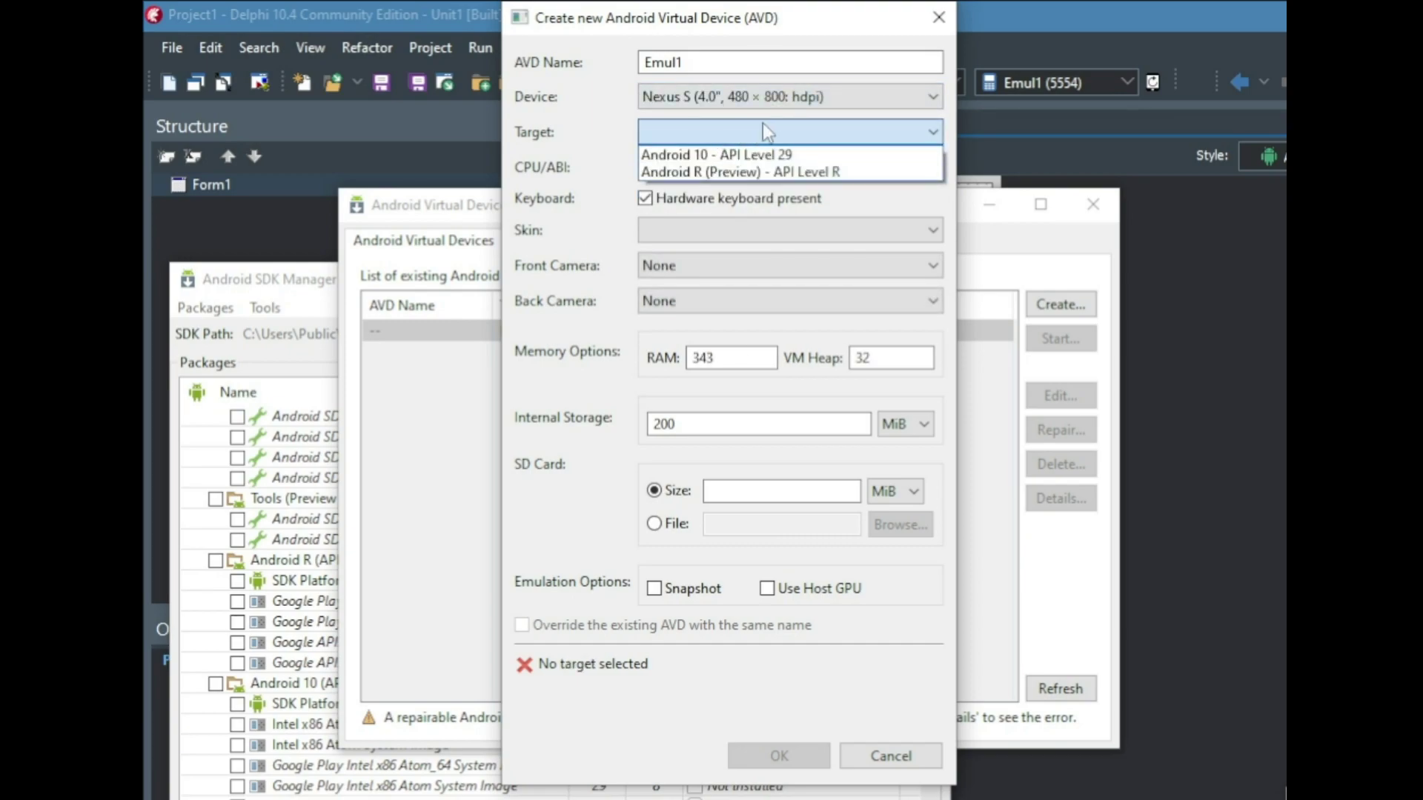
{"action": "left_click", "coordinate": [834, 155]}
{"action": "left_click", "coordinate": [833, 167]}
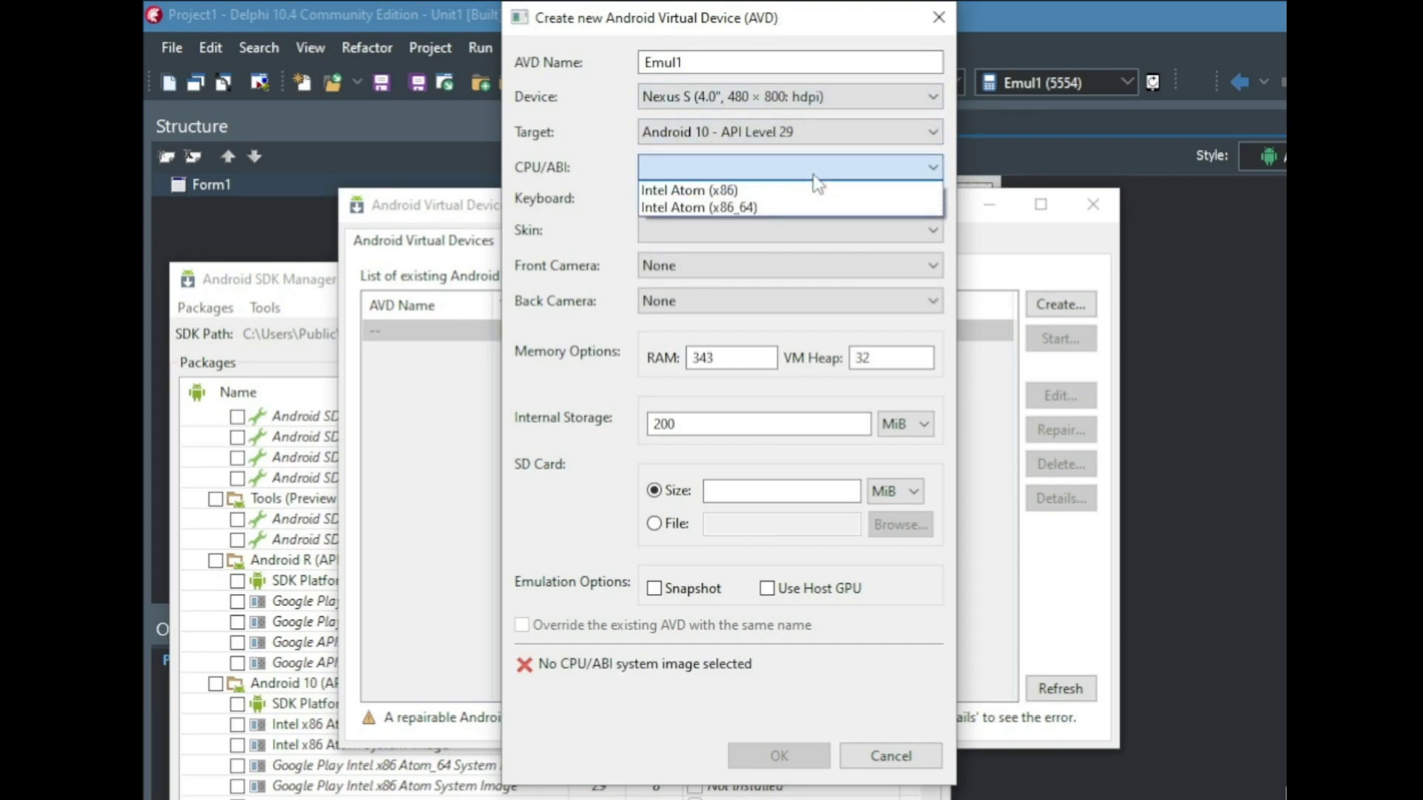
{"action": "left_click", "coordinate": [748, 208]}
{"action": "left_click", "coordinate": [770, 231]}
{"action": "left_click", "coordinate": [756, 248]}
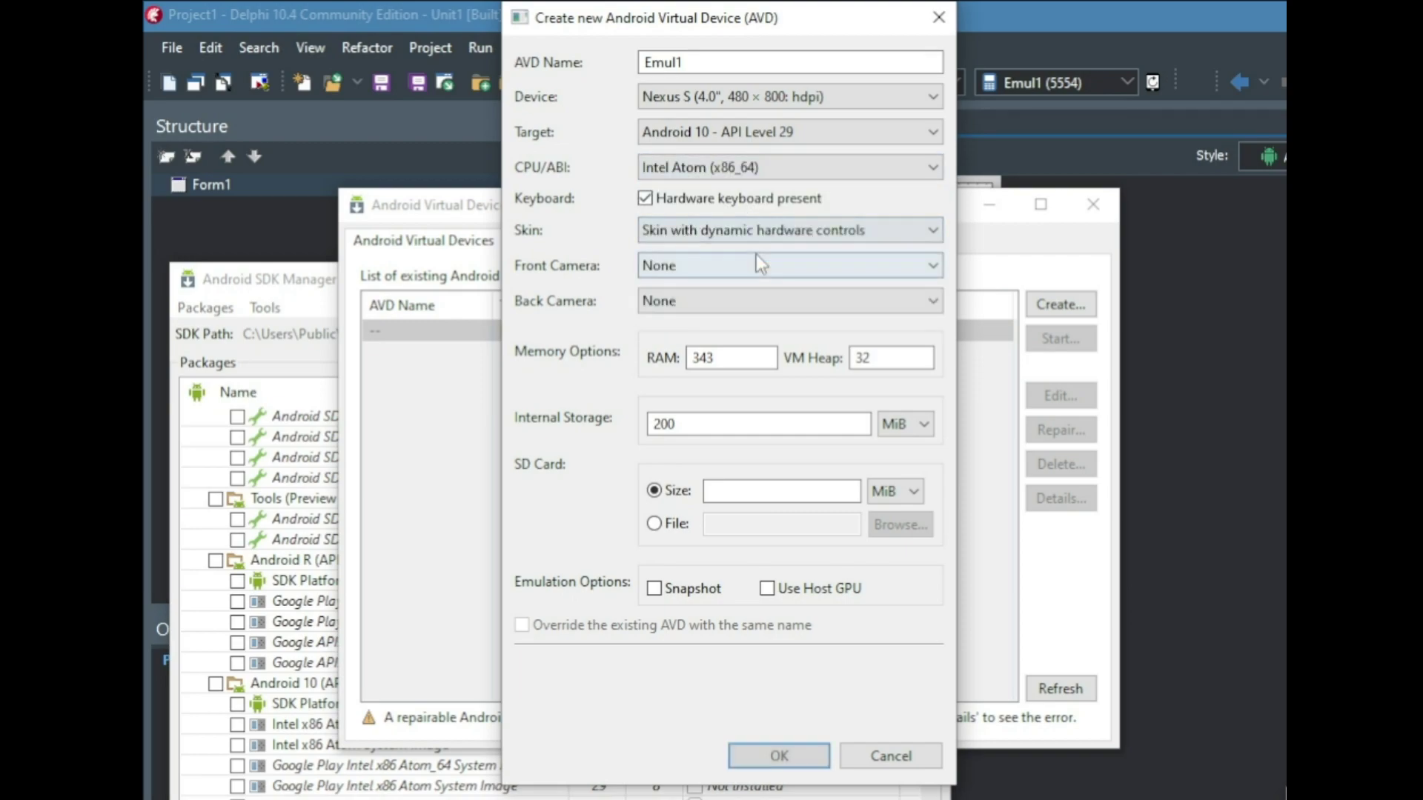
Enable Use Host GPU for the virtual device and create it.
{"action": "left_click", "coordinate": [768, 589]}
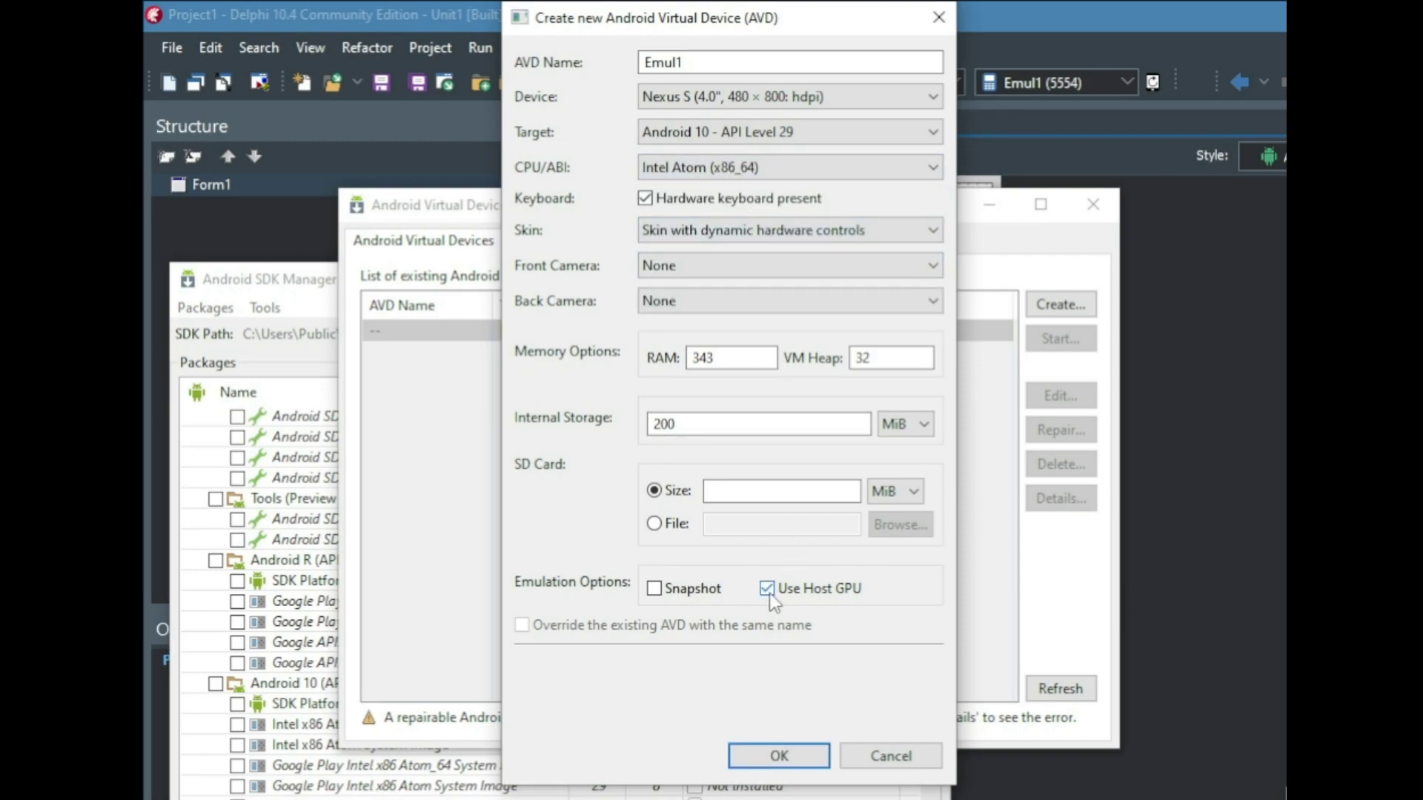
{"action": "left_click", "coordinate": [779, 757]}
{"action": "left_click", "coordinate": [955, 627]}
{"action": "left_click", "coordinate": [620, 342]}
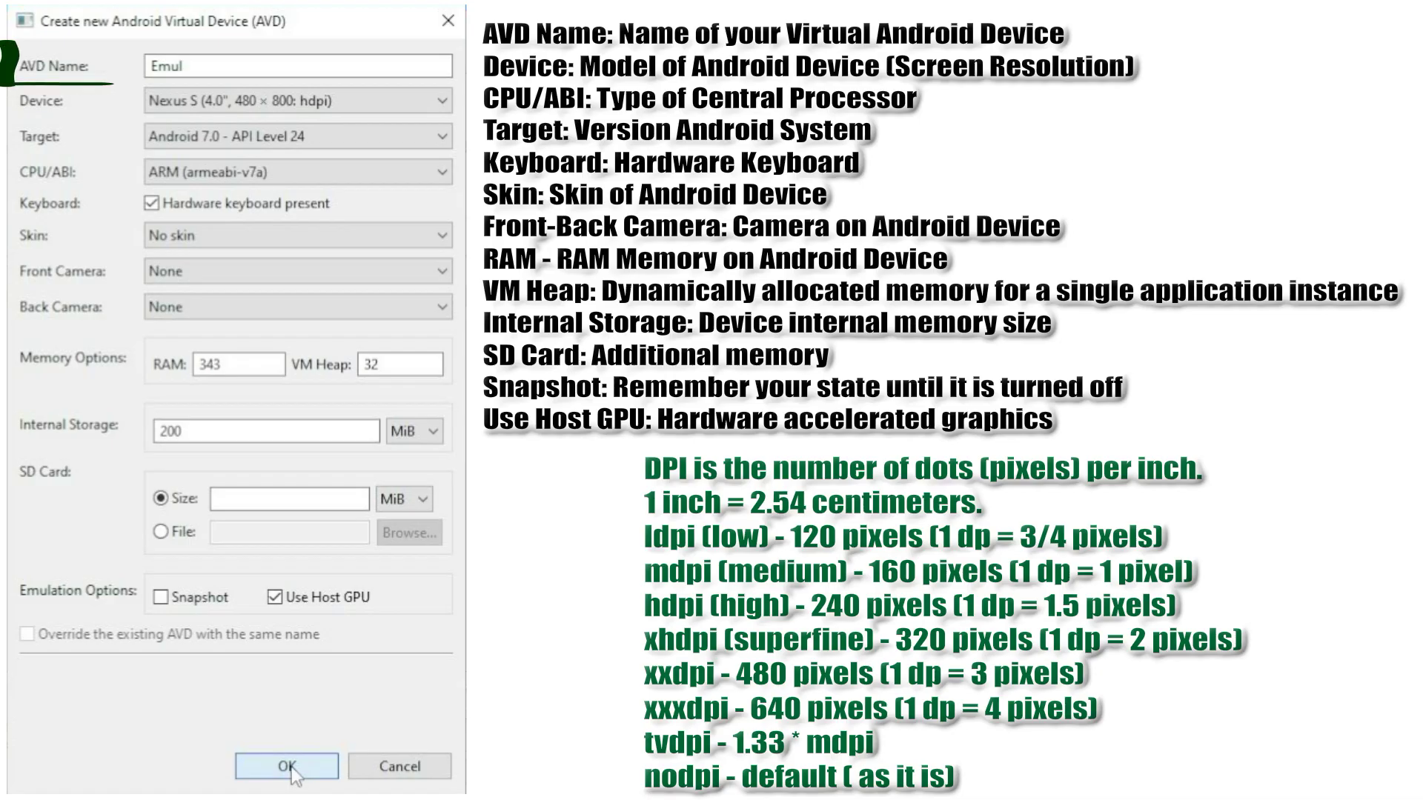
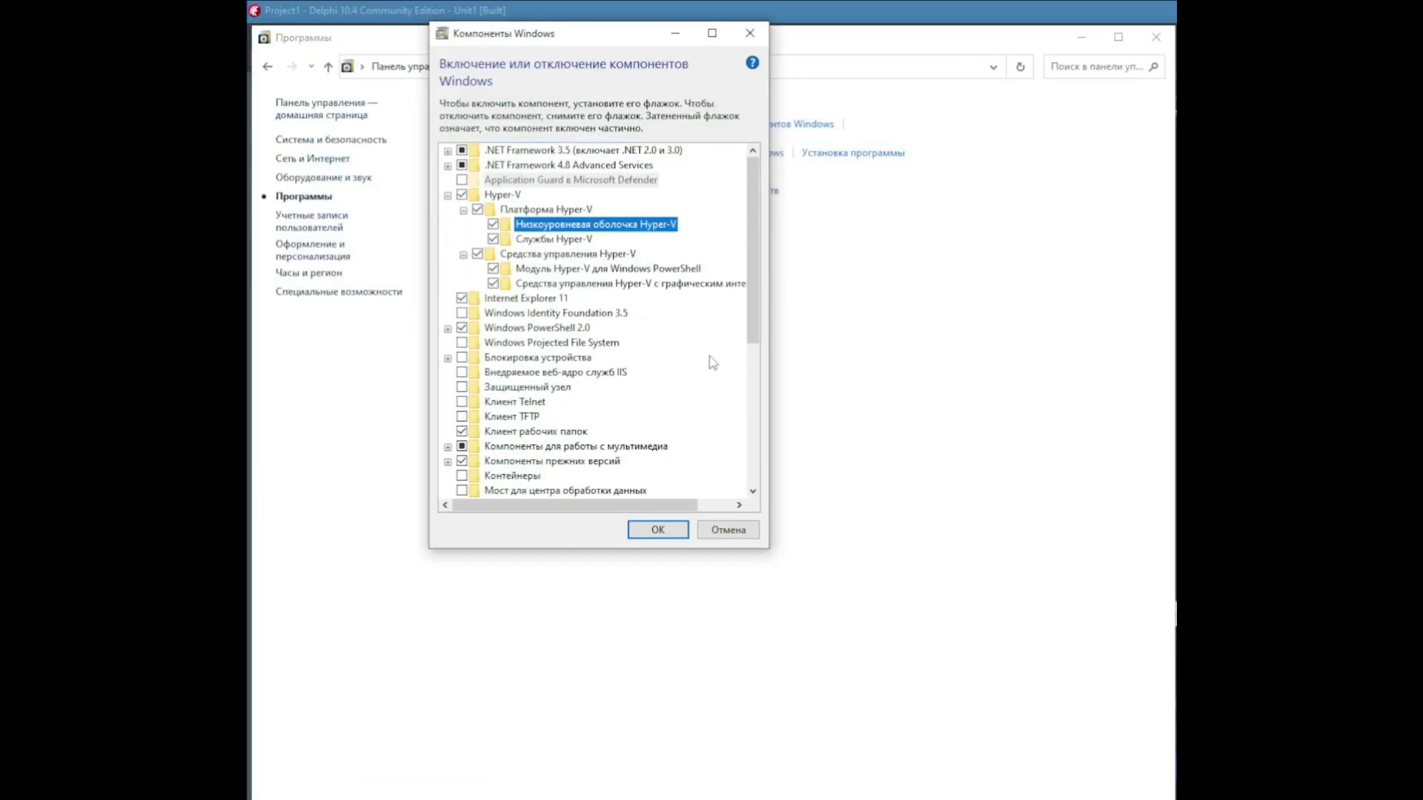
In Windows Features, enable Песочница Windows and Платформа виртуальной машины, and select Платформа низкоуровневой оболочки Windows.
{"action": "scroll", "coordinate": [711, 348], "scroll_direction": "down", "scroll_amount": 3}
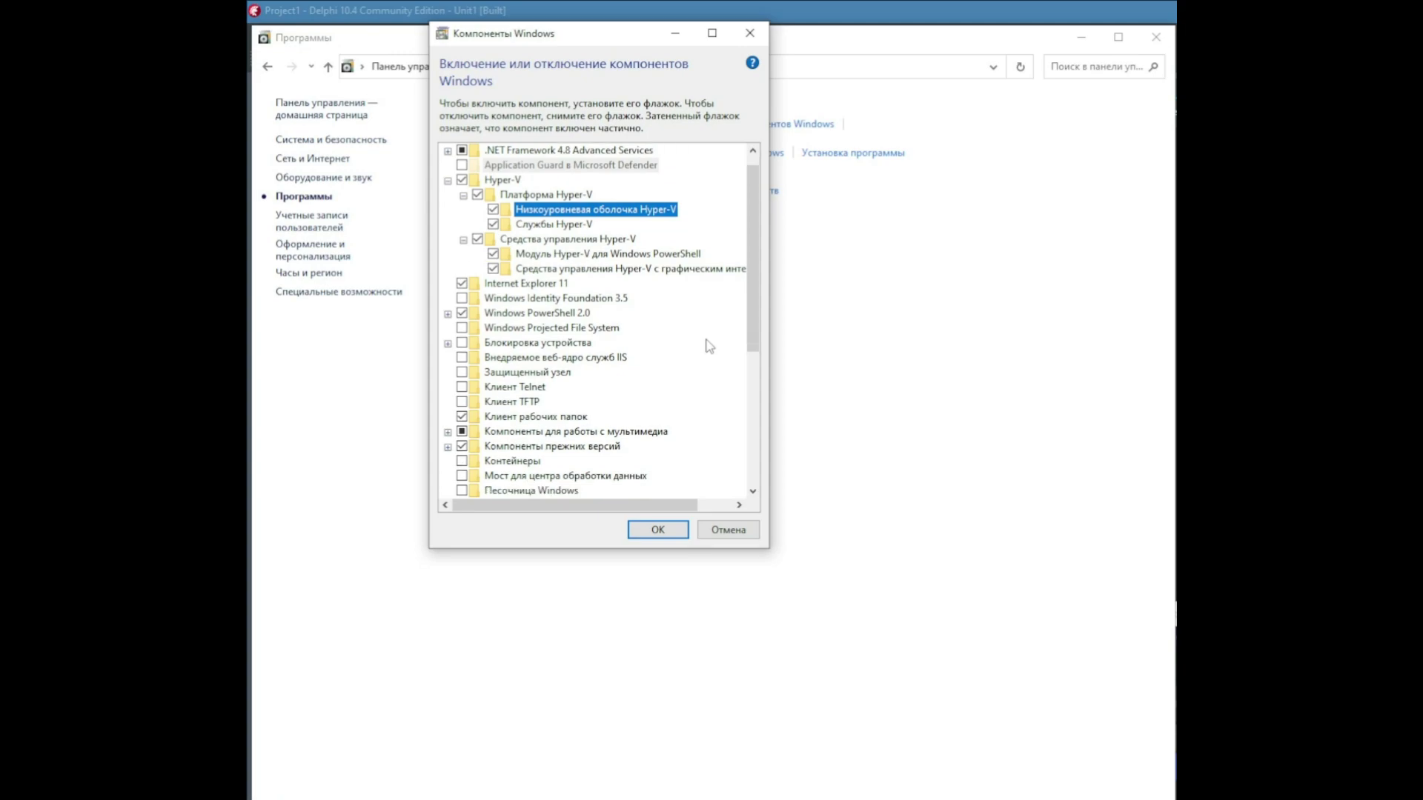
{"action": "left_click", "coordinate": [462, 388]}
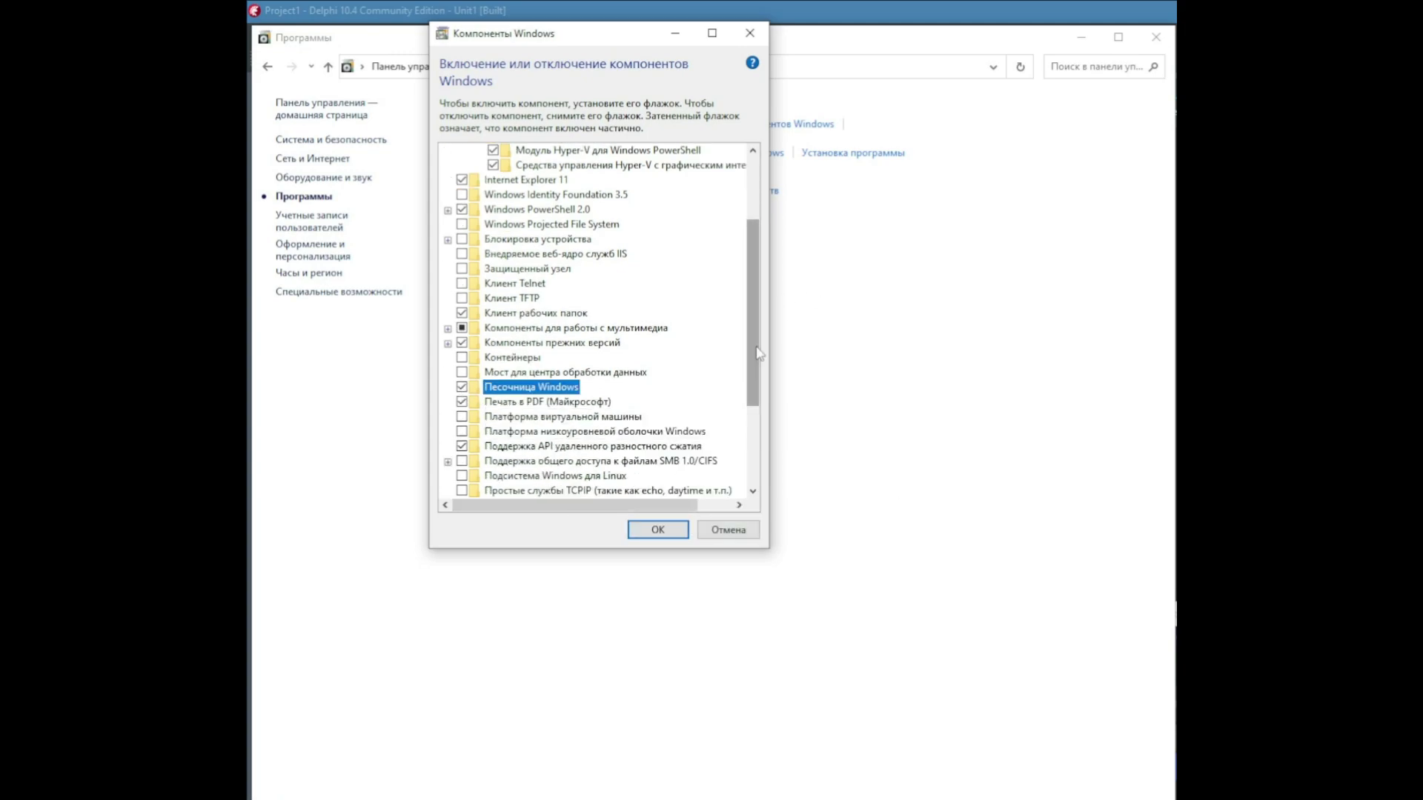
{"action": "left_click_drag", "start_coordinate": [757, 352], "coordinate": [749, 450]}
{"action": "left_click", "coordinate": [462, 268]}
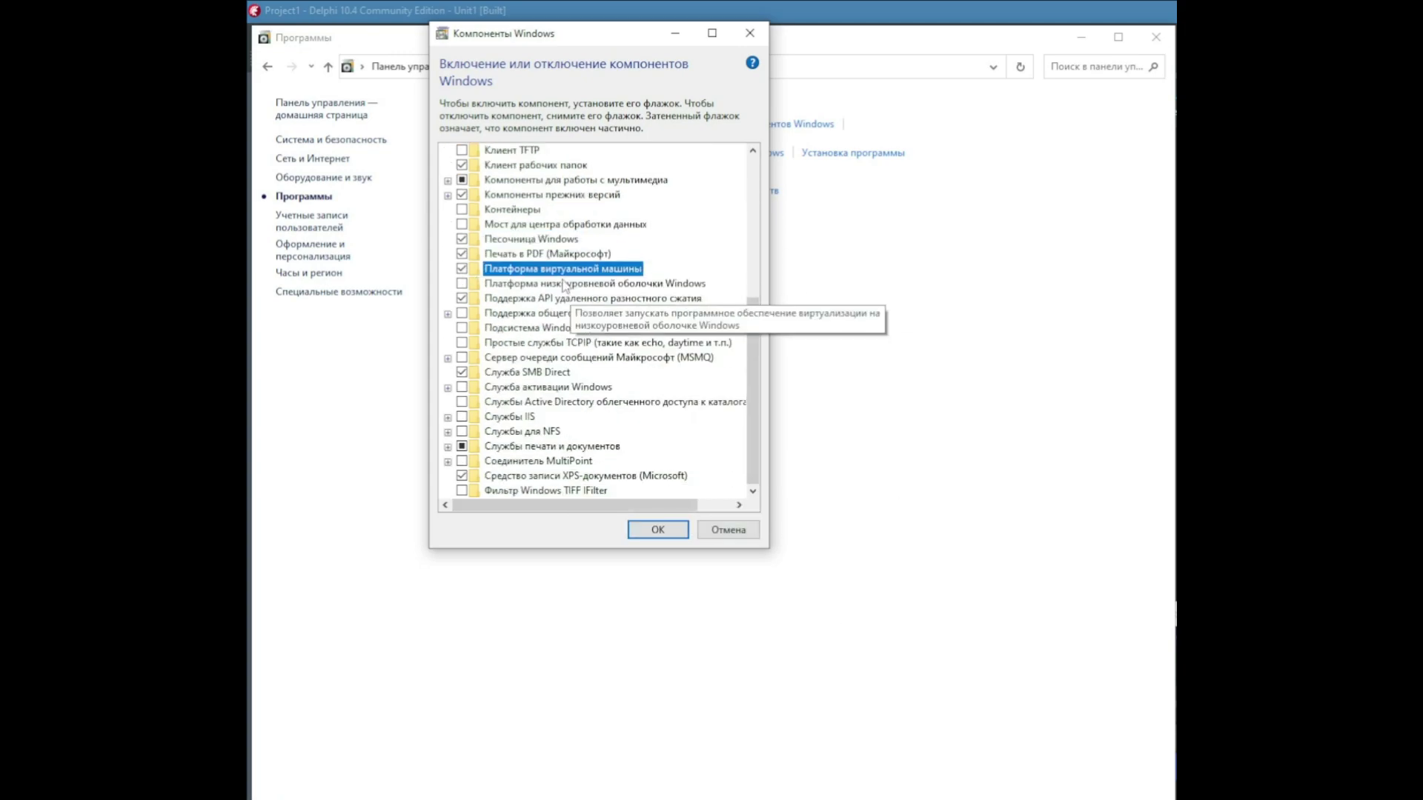
{"action": "left_click", "coordinate": [562, 284]}
{"action": "left_click_drag", "start_coordinate": [749, 377], "coordinate": [759, 347]}
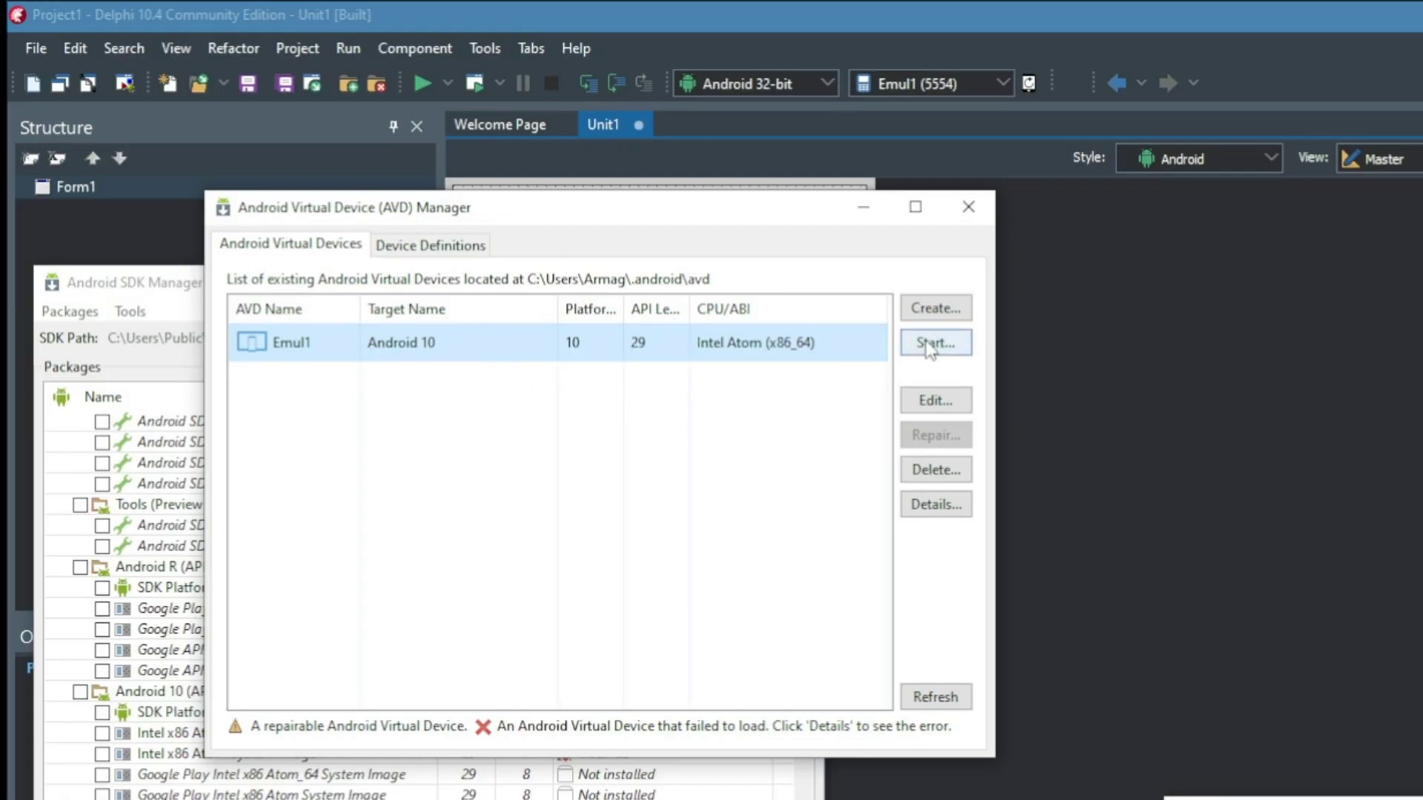
Start the Emul1 virtual device from the AVD Manager with the default launch options.
{"action": "left_click", "coordinate": [929, 347]}
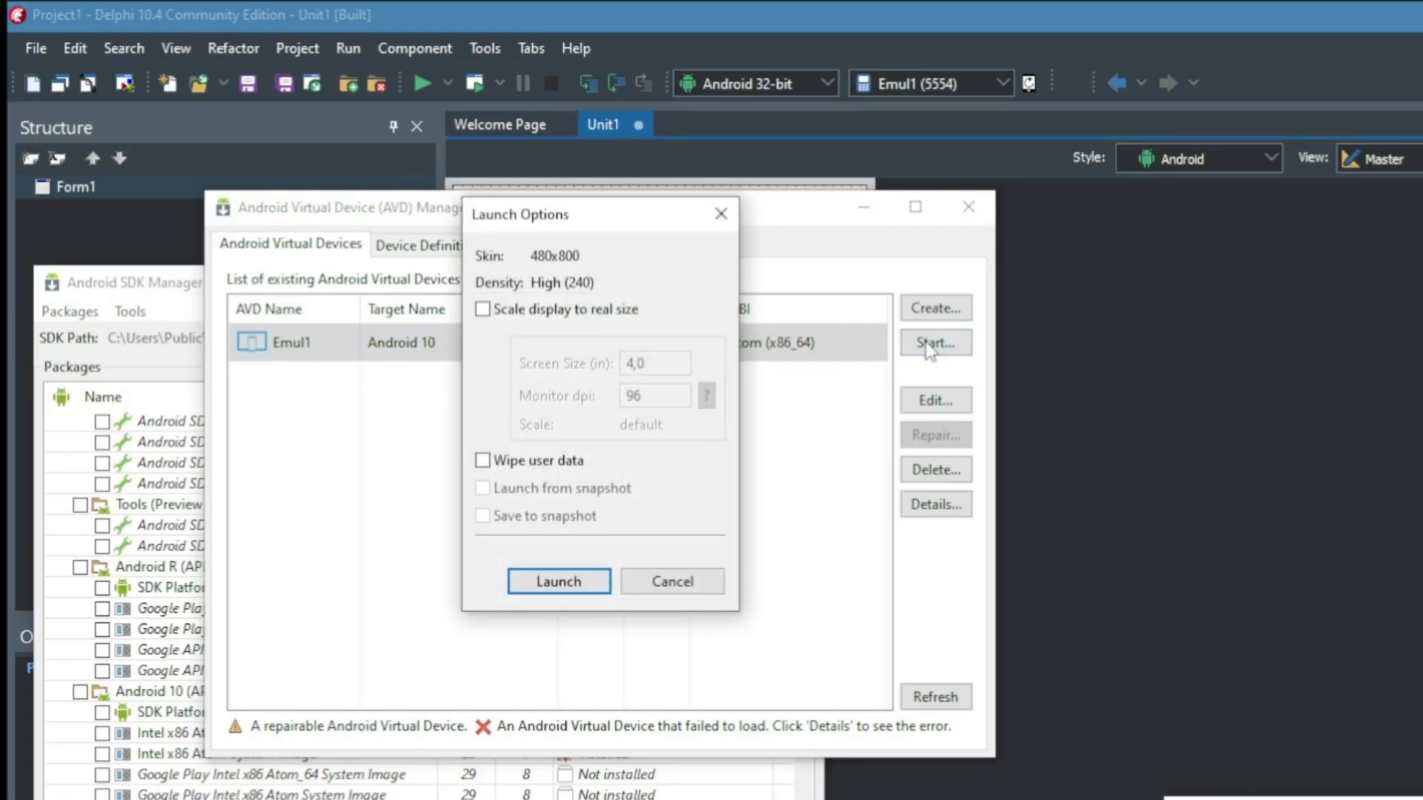
{"action": "left_click", "coordinate": [558, 574]}
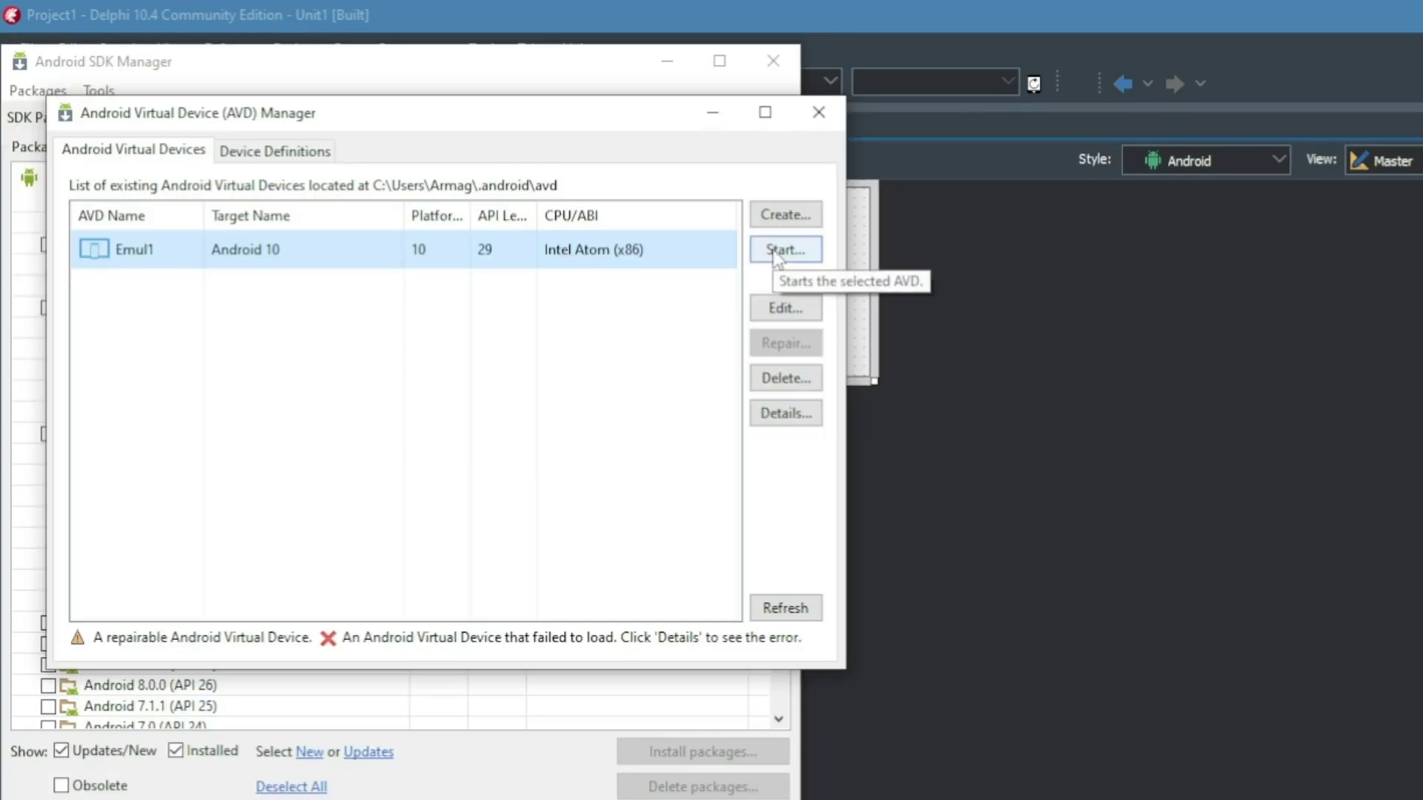
{"action": "left_click", "coordinate": [786, 249]}
{"action": "left_click", "coordinate": [390, 494]}
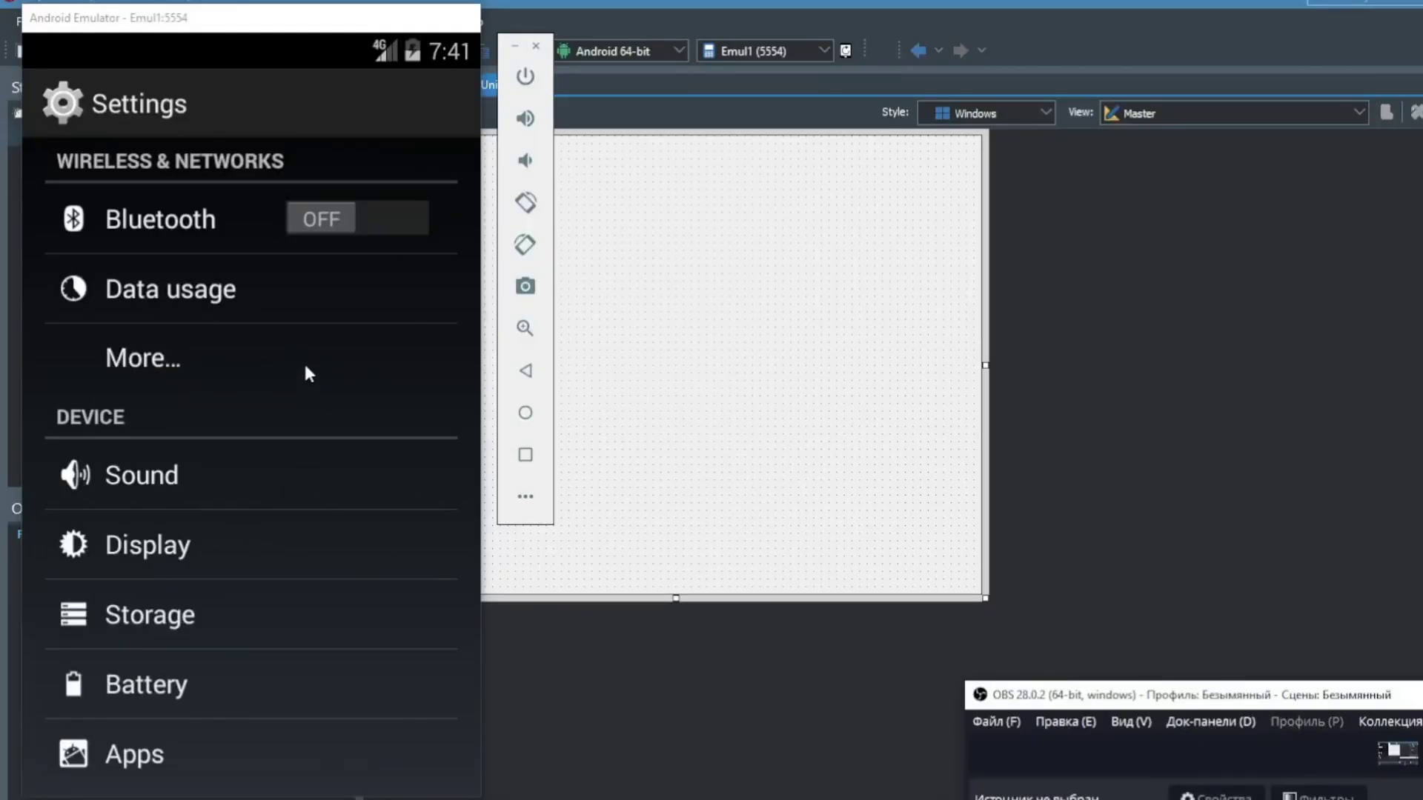
Open About phone in the emulator's Settings and activate developer mode through the Build number entry.
{"action": "left_click_drag", "start_coordinate": [256, 394], "coordinate": [266, 260]}
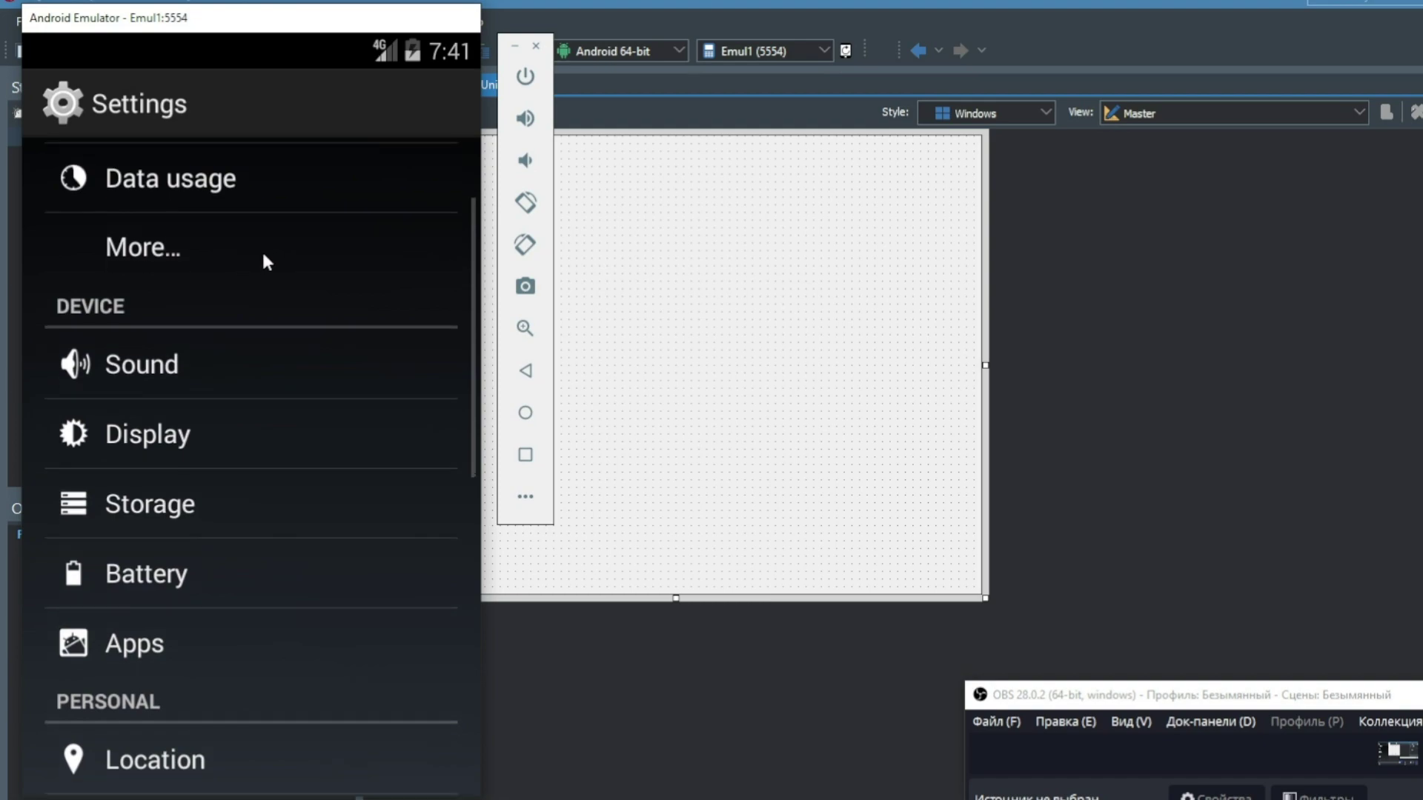
{"action": "left_click_drag", "start_coordinate": [248, 705], "coordinate": [289, 309]}
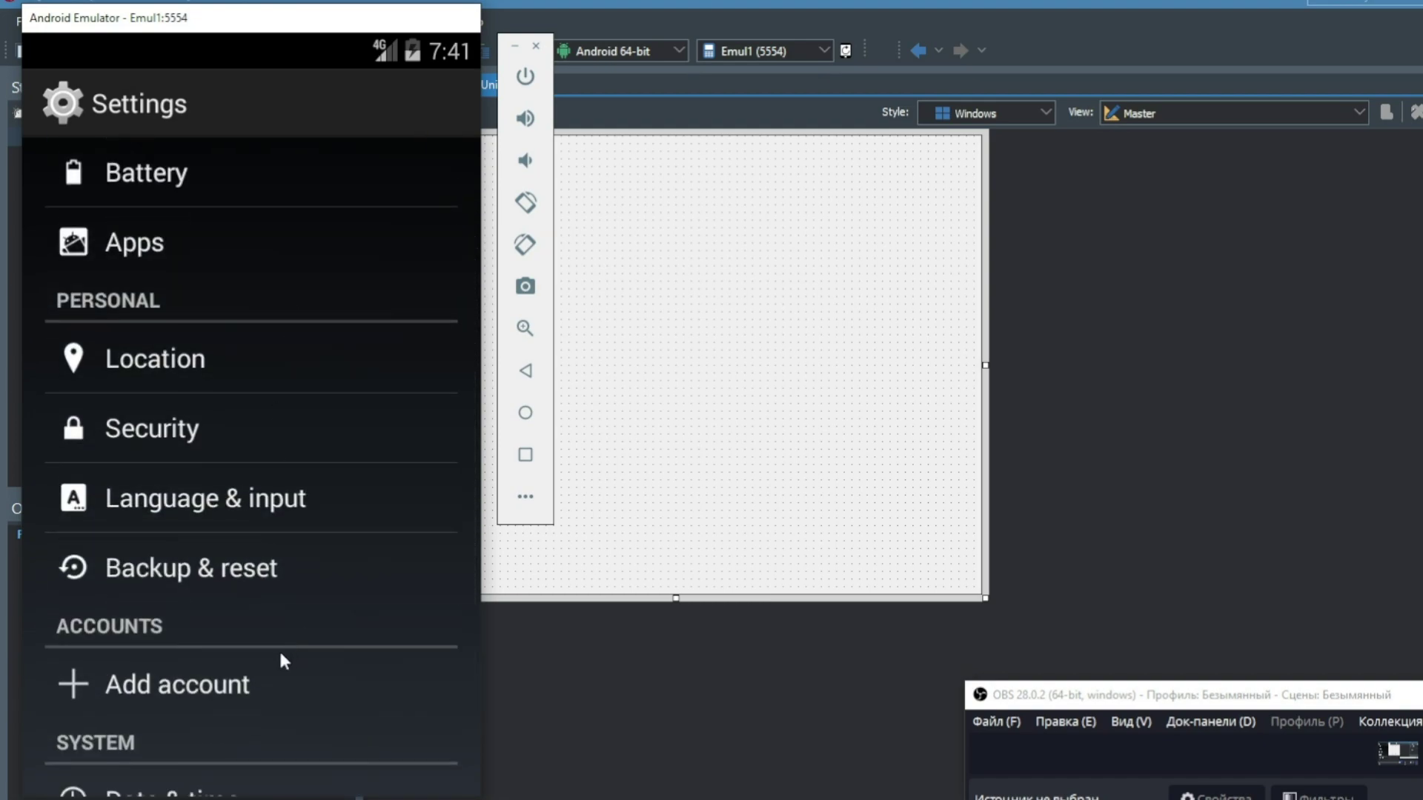
{"action": "left_click_drag", "start_coordinate": [280, 660], "coordinate": [292, 340]}
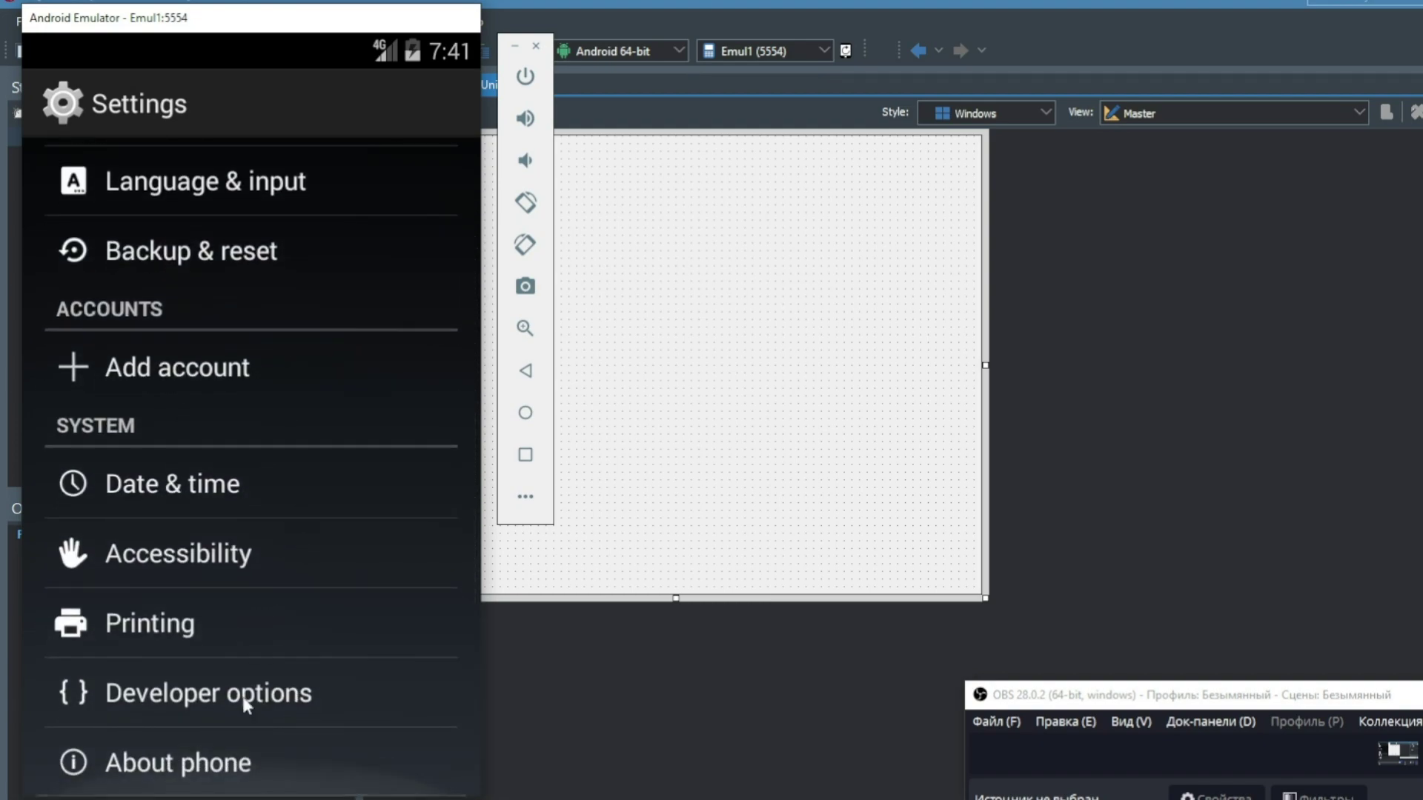
{"action": "left_click", "coordinate": [208, 767]}
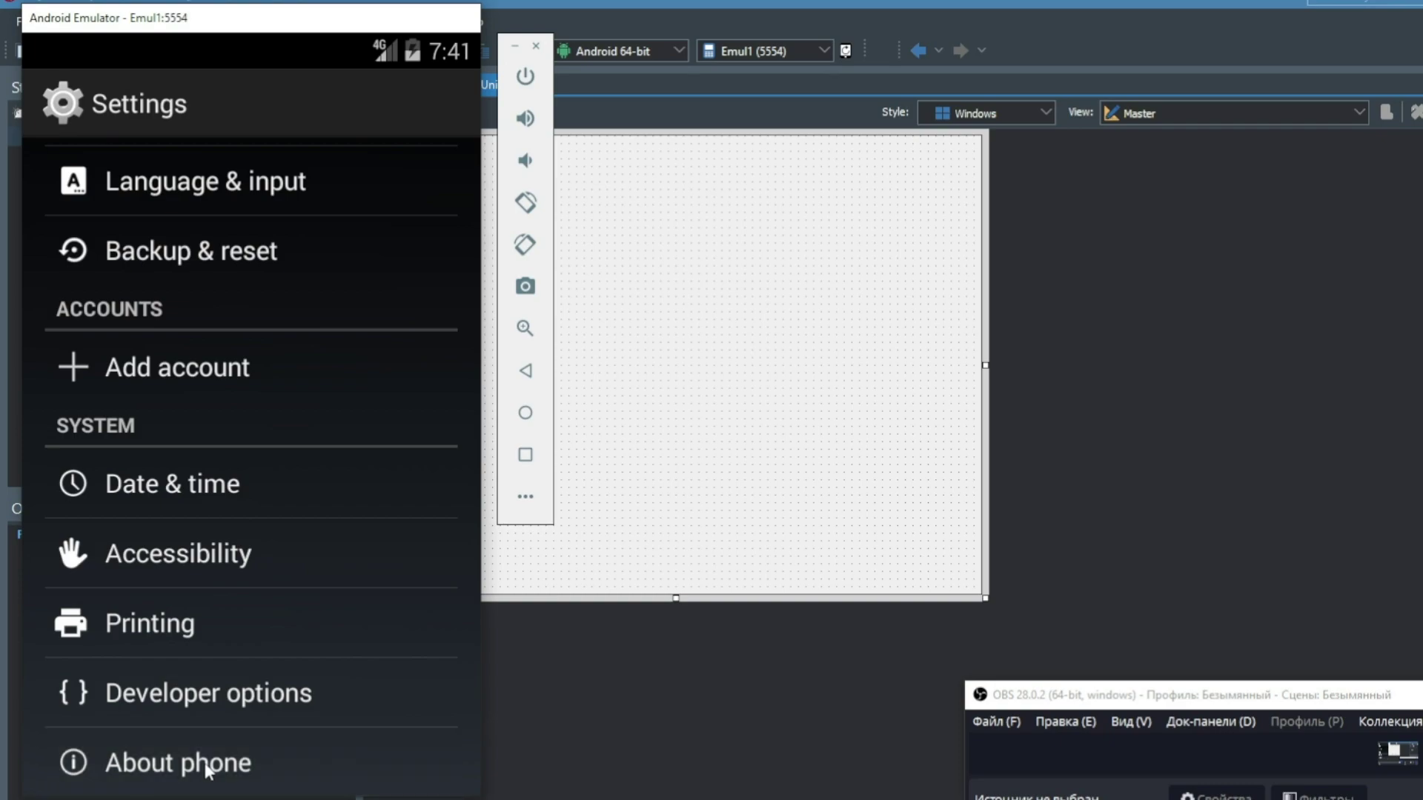
{"action": "left_click", "coordinate": [228, 763]}
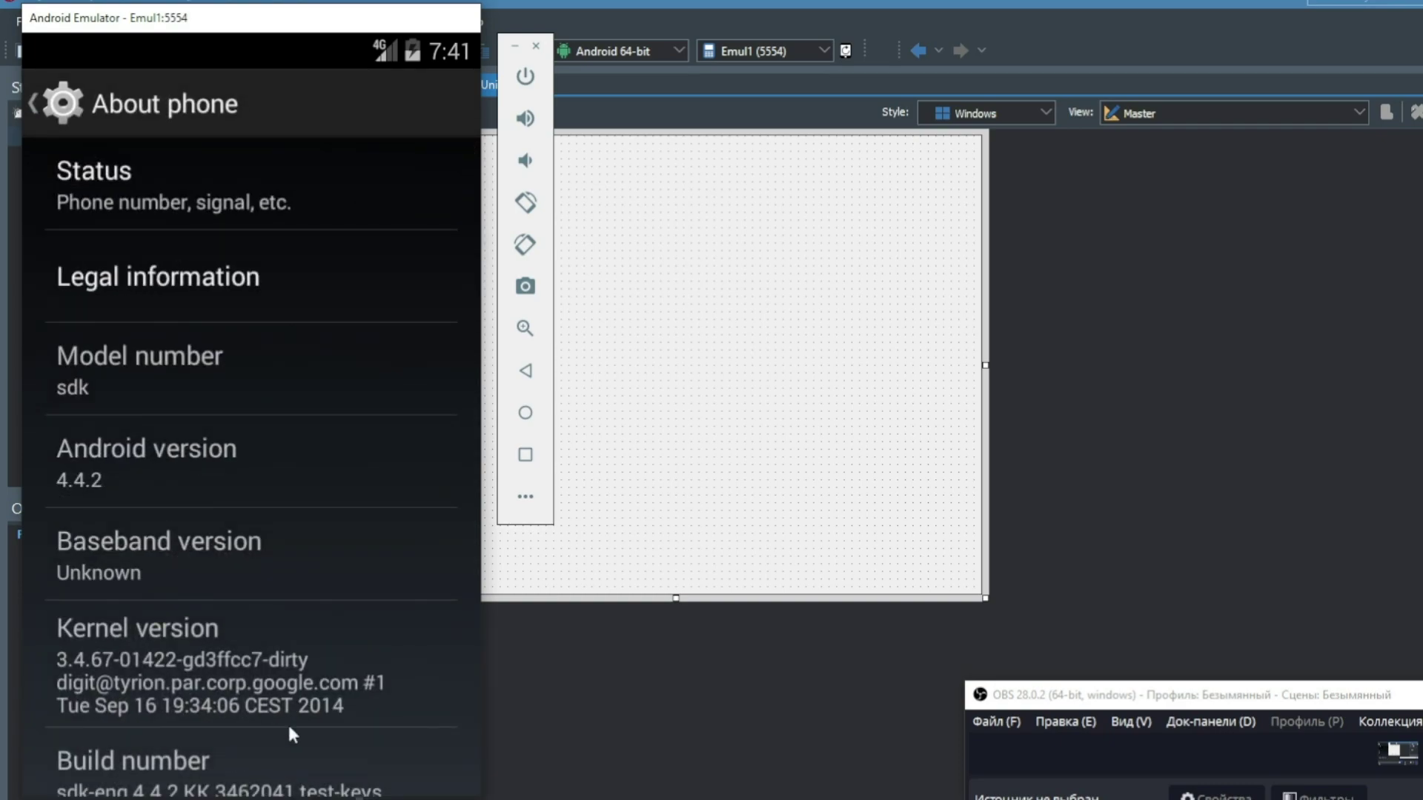
{"action": "left_click_drag", "start_coordinate": [293, 733], "coordinate": [270, 578]}
{"action": "left_click", "coordinate": [216, 755]}
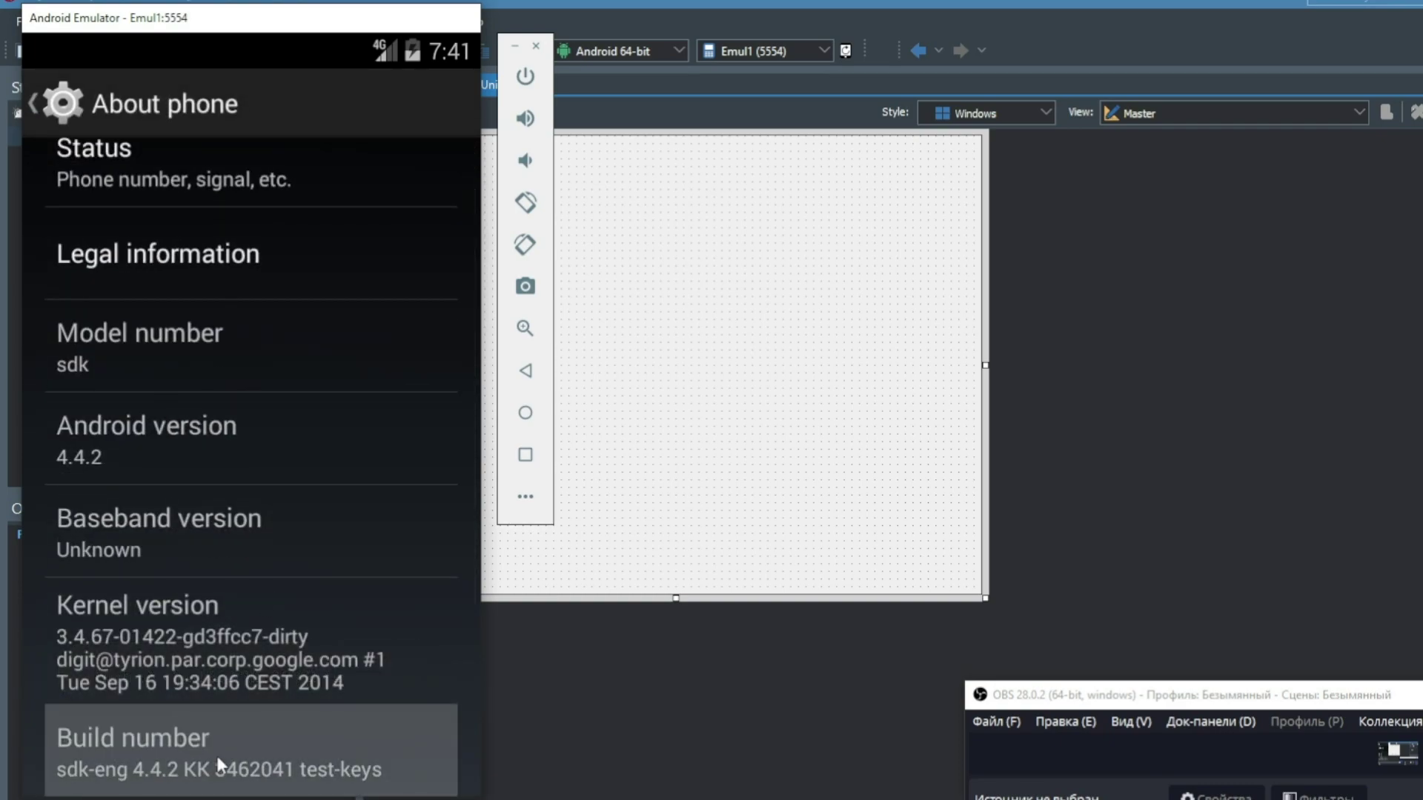
{"action": "left_click", "coordinate": [237, 760]}
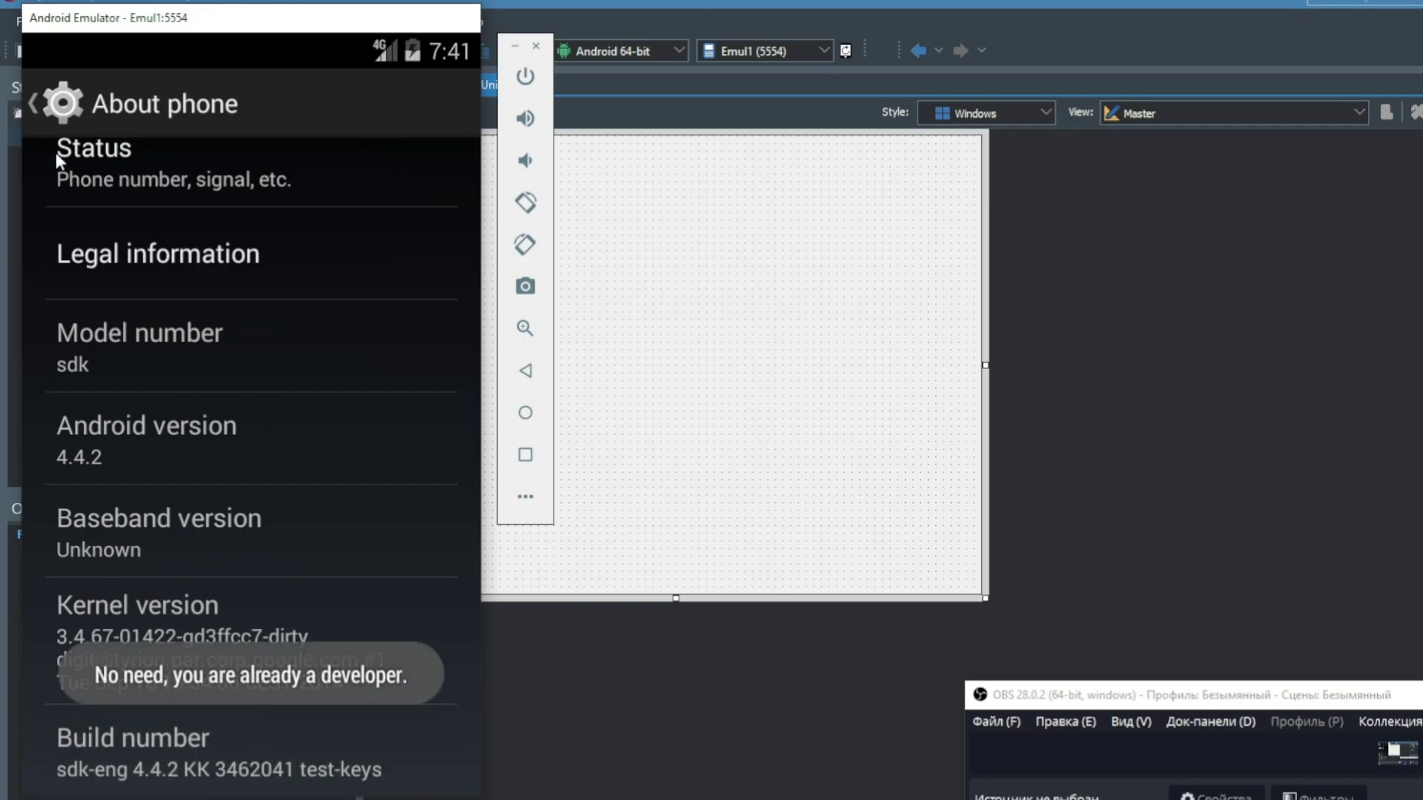
Enable USB debugging in the emulator's Developer options and allow it.
{"action": "left_click", "coordinate": [36, 103]}
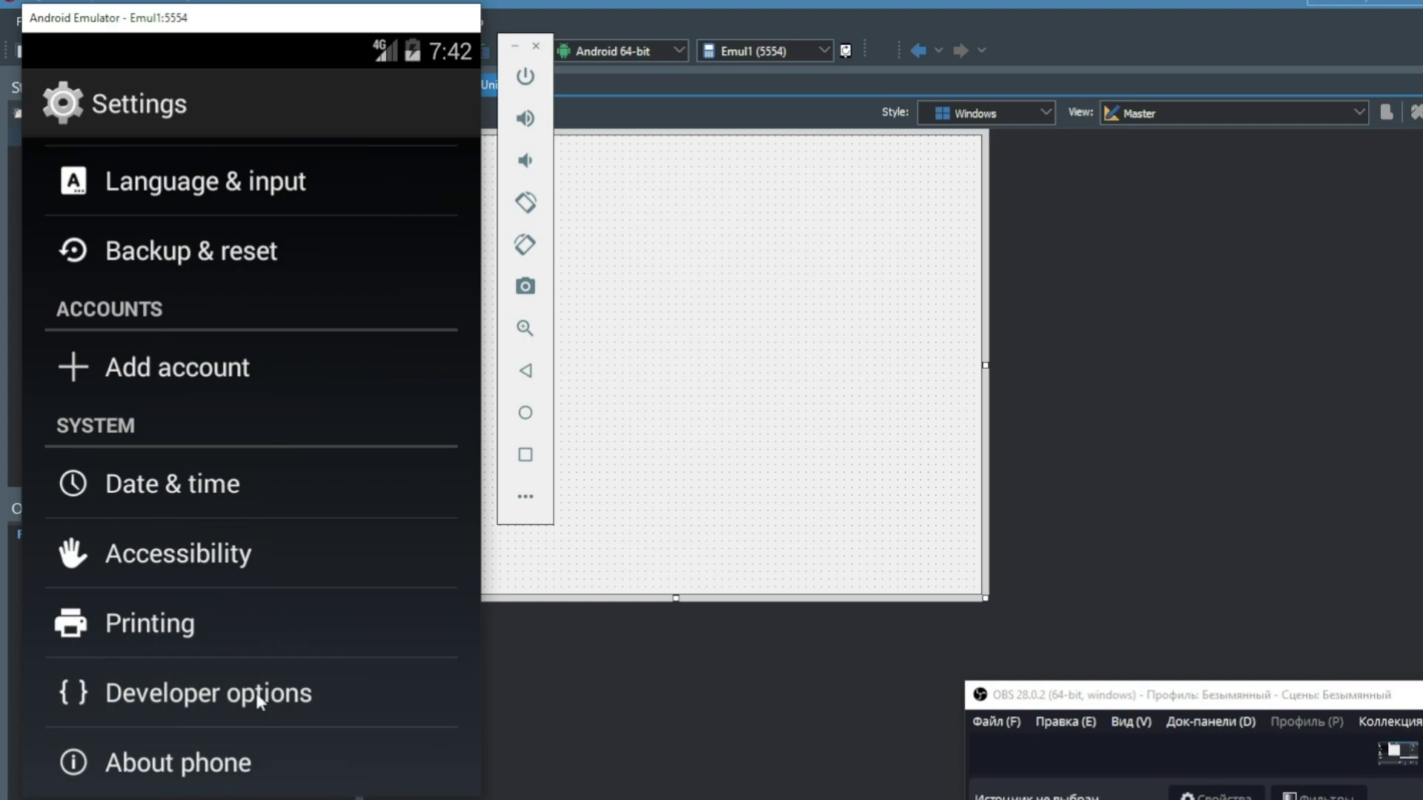
{"action": "left_click", "coordinate": [201, 685]}
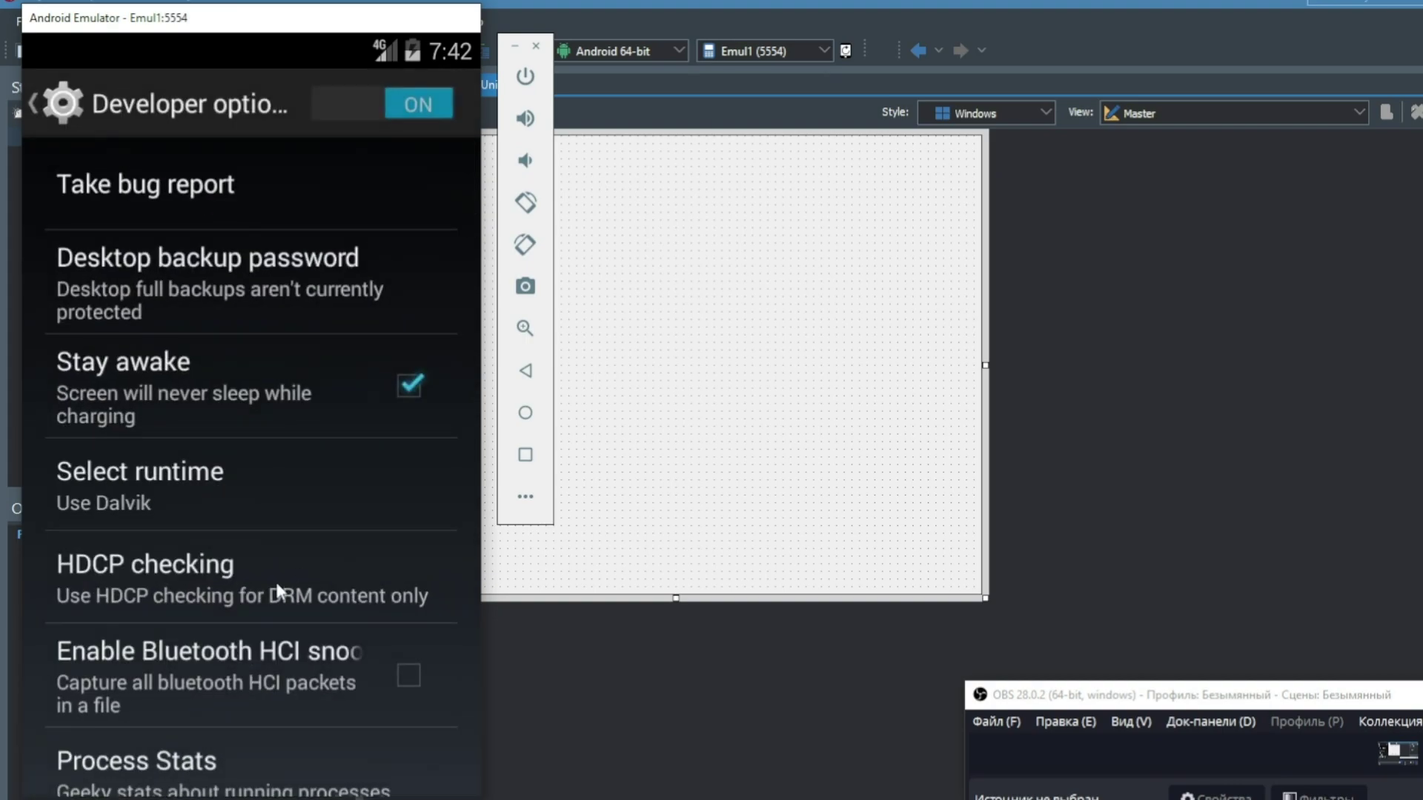
{"action": "left_click_drag", "start_coordinate": [266, 596], "coordinate": [278, 280]}
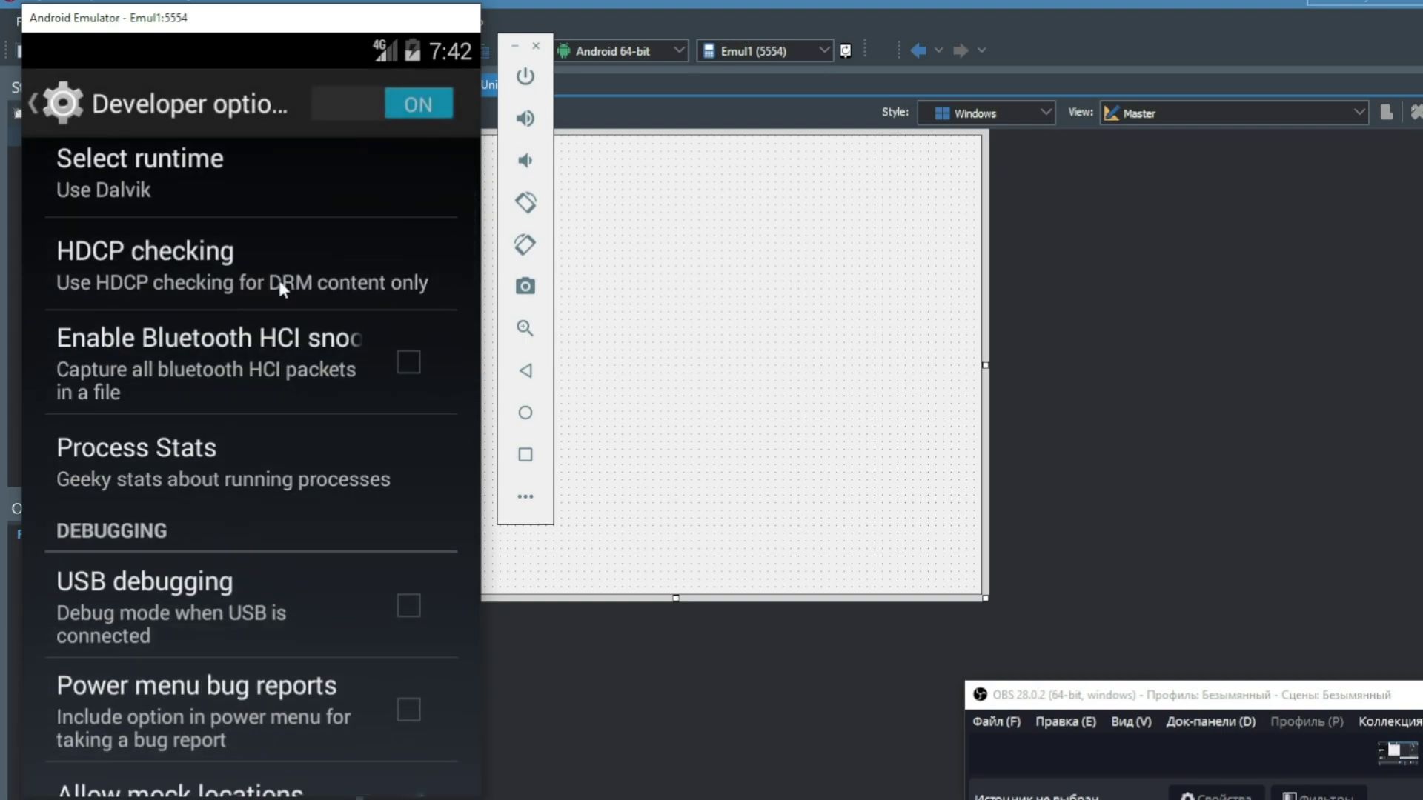
{"action": "left_click", "coordinate": [401, 608]}
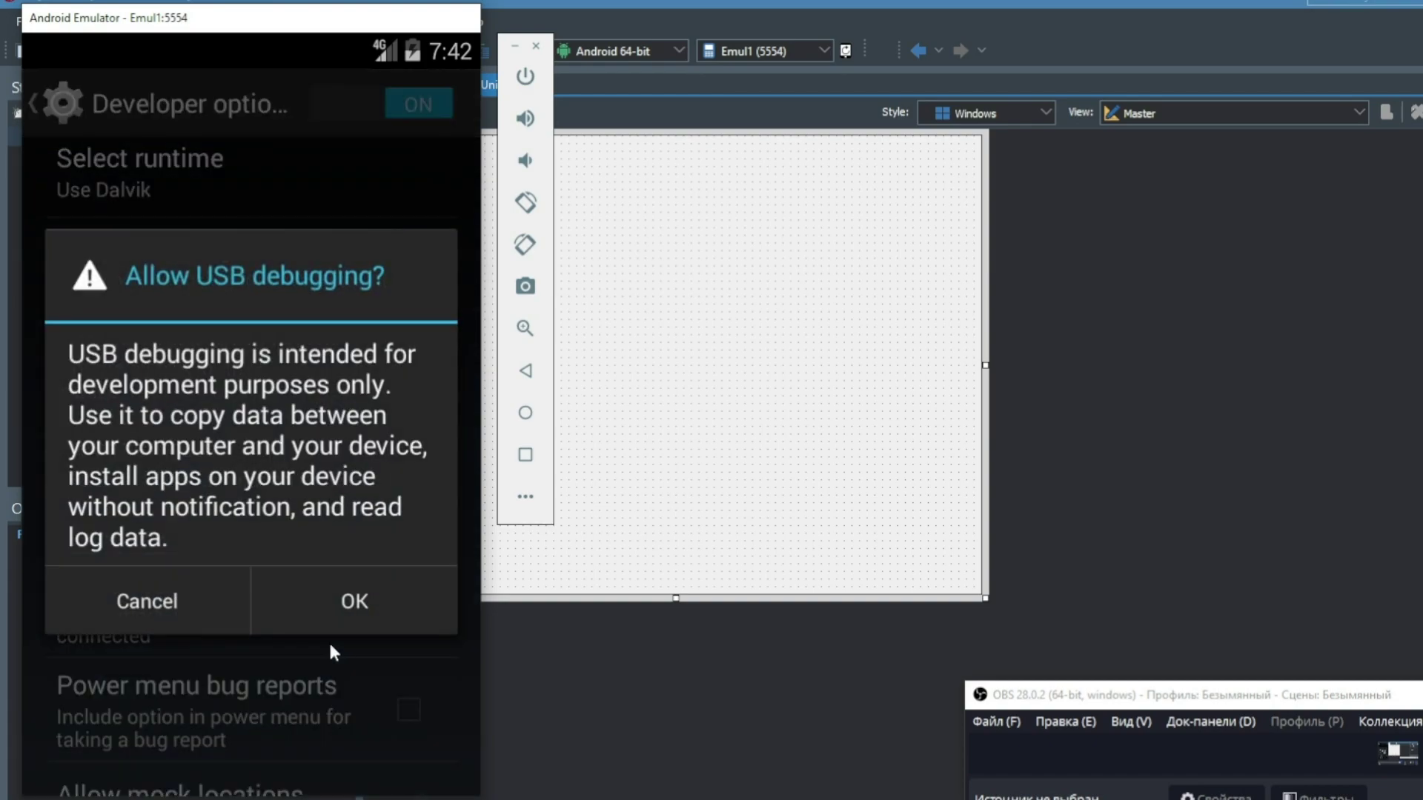
{"action": "left_click", "coordinate": [331, 606]}
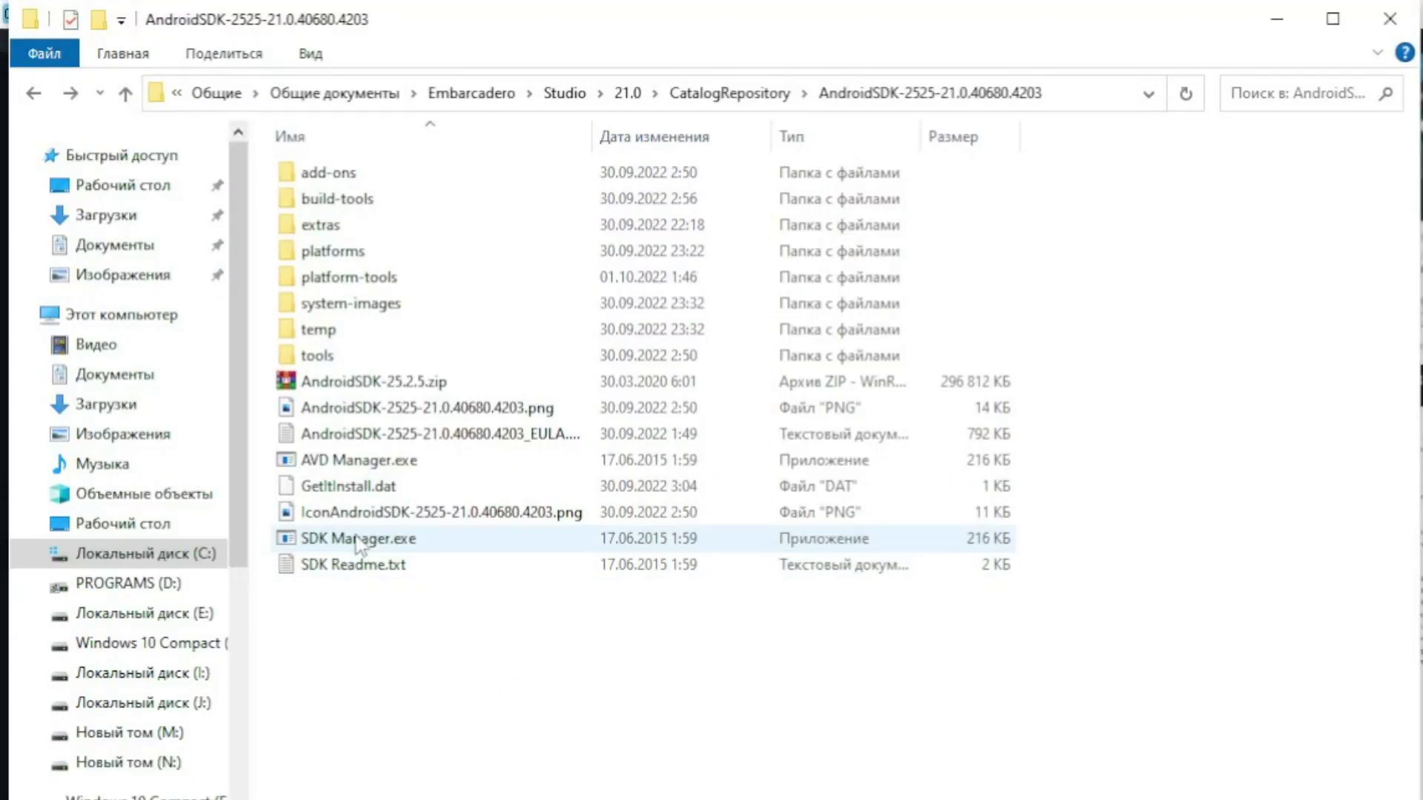
Look through the tools folder inside AndroidSDK-2525-21.0.40680.4203 for the emulator executables and return to the SDK folder.
{"action": "left_click", "coordinate": [326, 466]}
{"action": "double_click", "coordinate": [311, 356]}
{"action": "scroll", "coordinate": [977, 577], "scroll_direction": "down", "scroll_amount": 1}
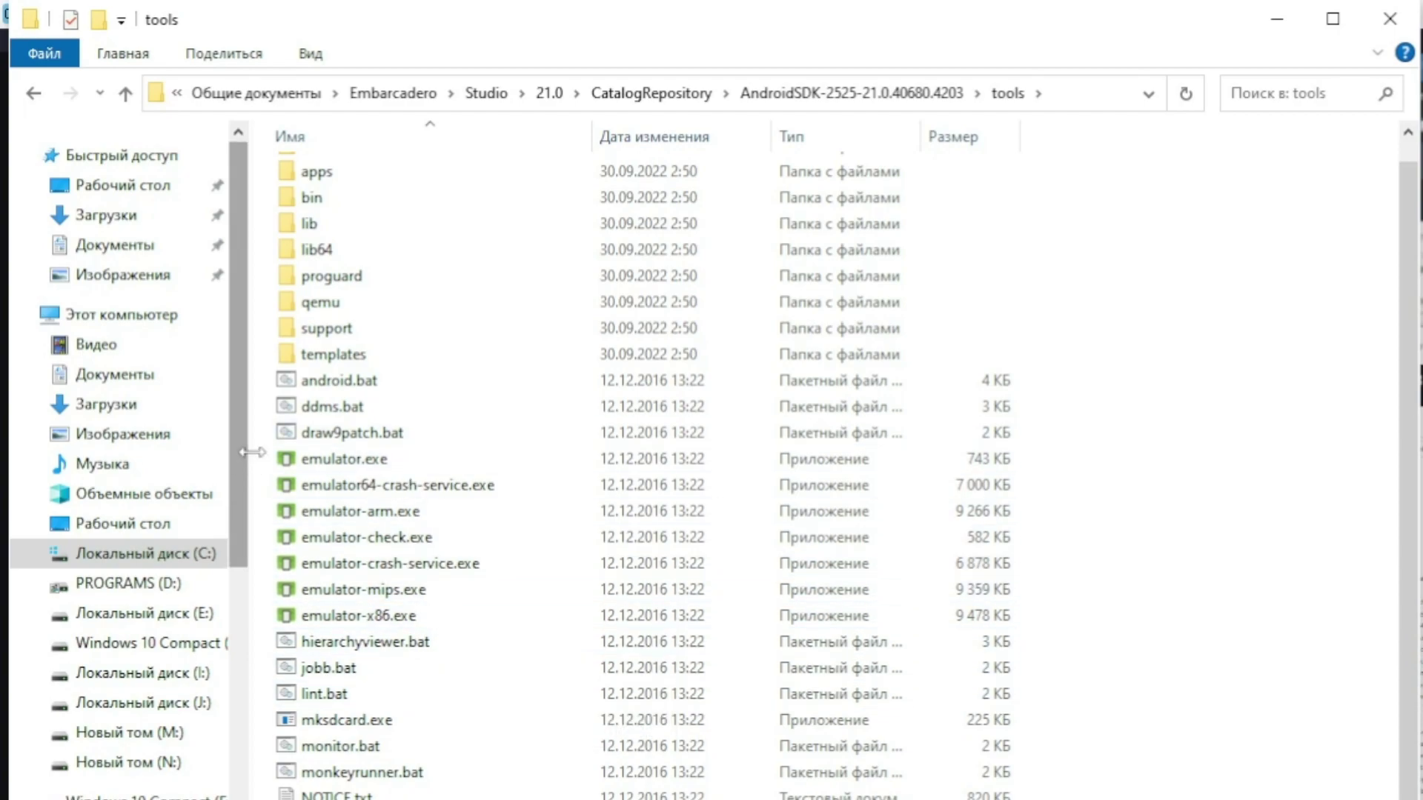
{"action": "left_click_drag", "start_coordinate": [264, 454], "coordinate": [422, 631]}
{"action": "left_click", "coordinate": [33, 93]}
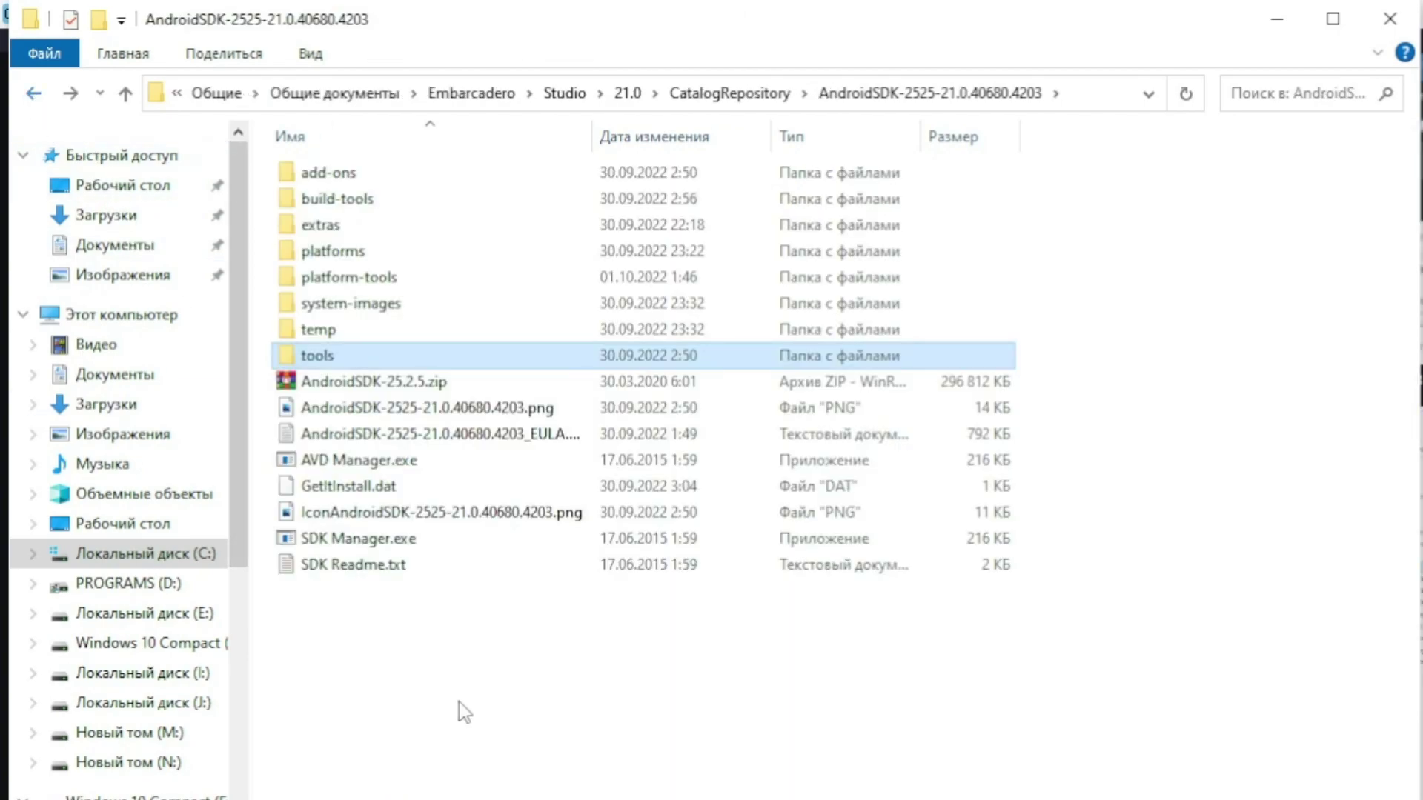
Create a desktop shortcut for AVD Manager.exe from the Android SDK folder.
{"action": "left_click", "coordinate": [371, 461]}
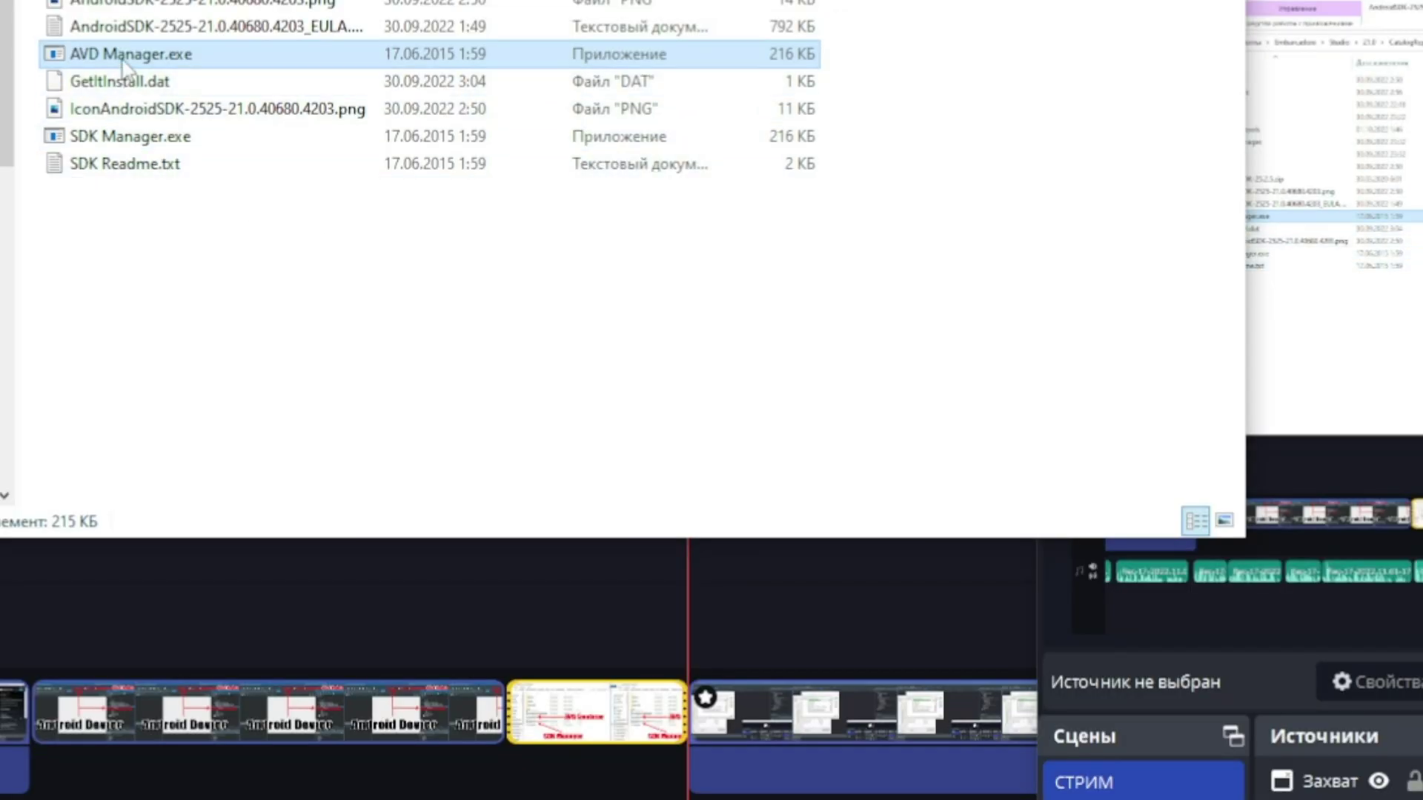
{"action": "double_click", "coordinate": [347, 461]}
{"action": "right_click", "coordinate": [120, 55]}
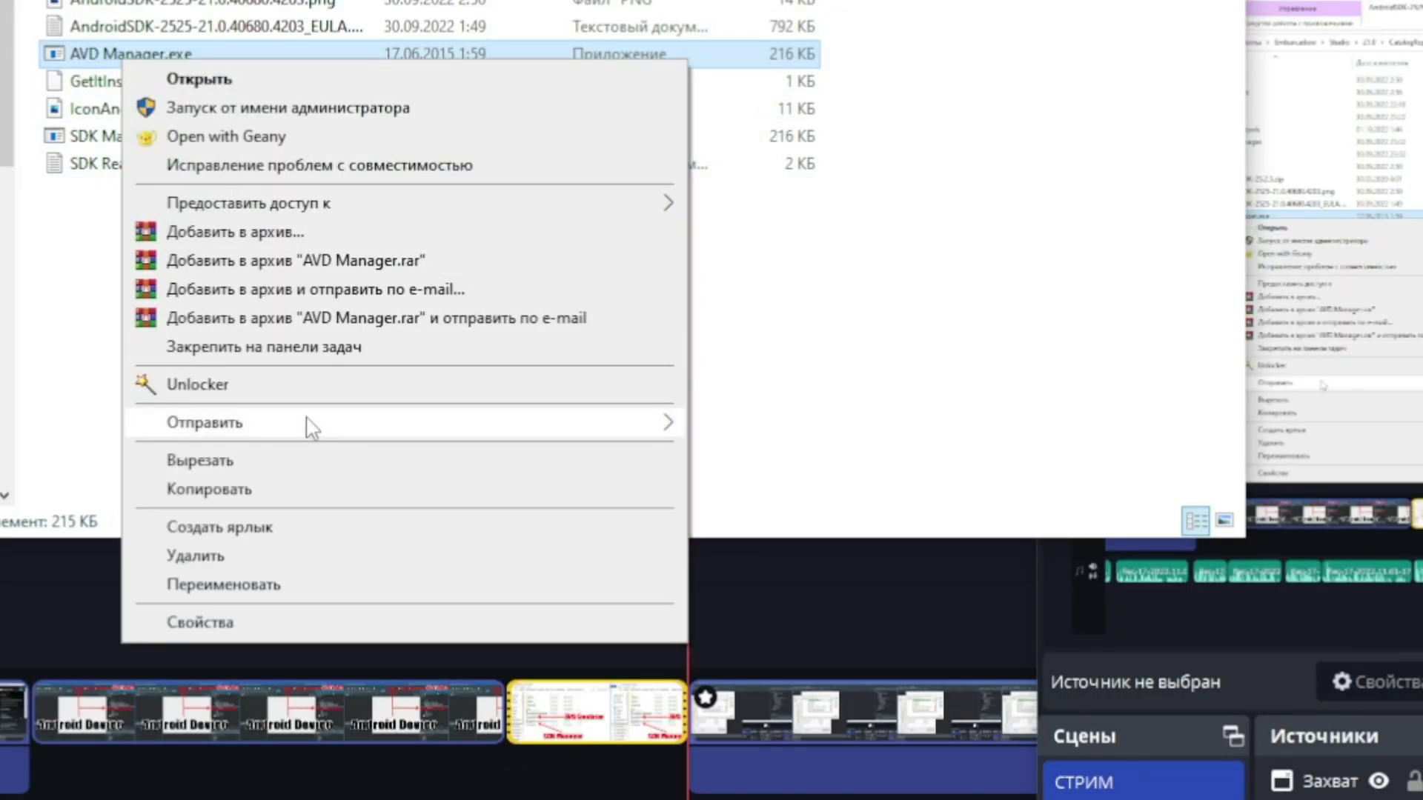
{"action": "mouse_move", "coordinate": [311, 429]}
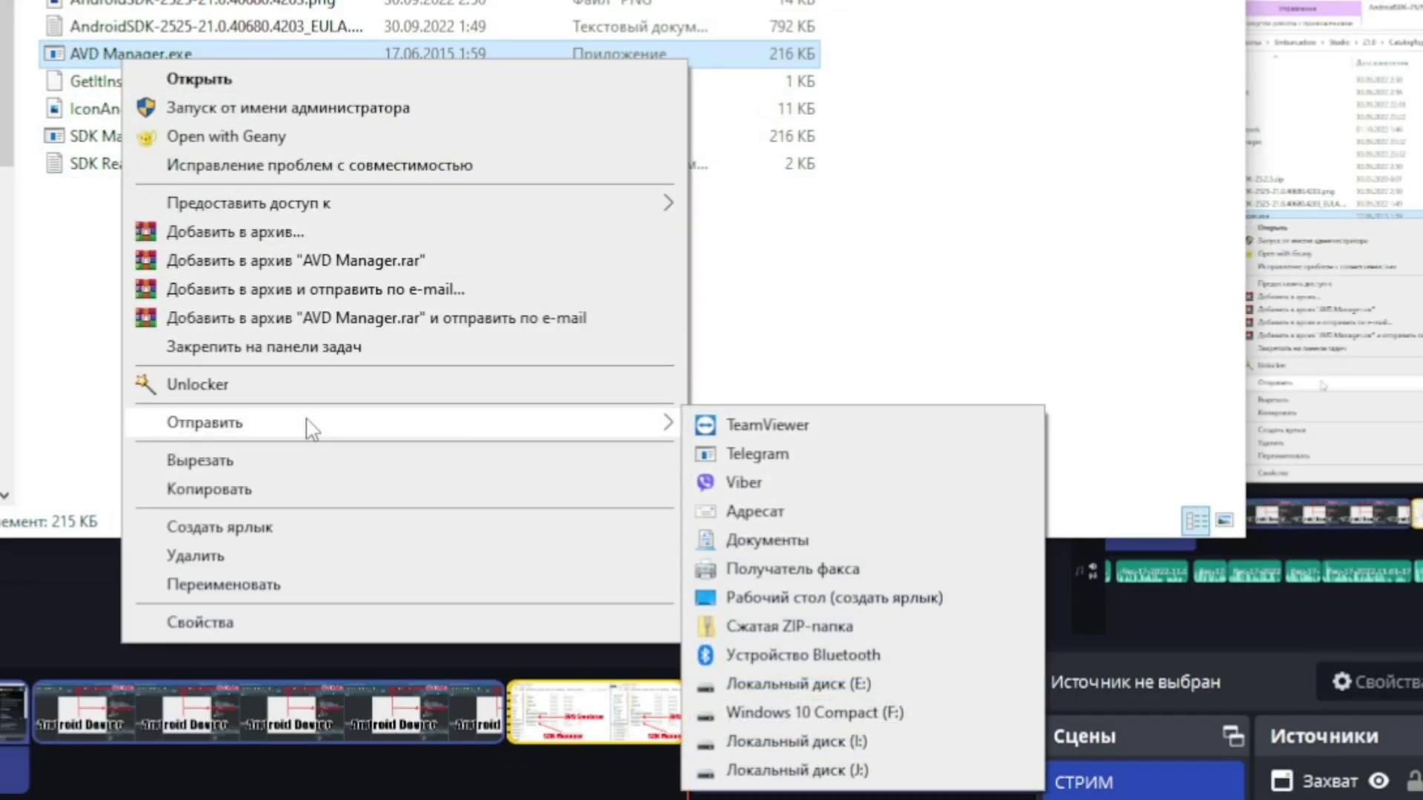
{"action": "left_click", "coordinate": [847, 599]}
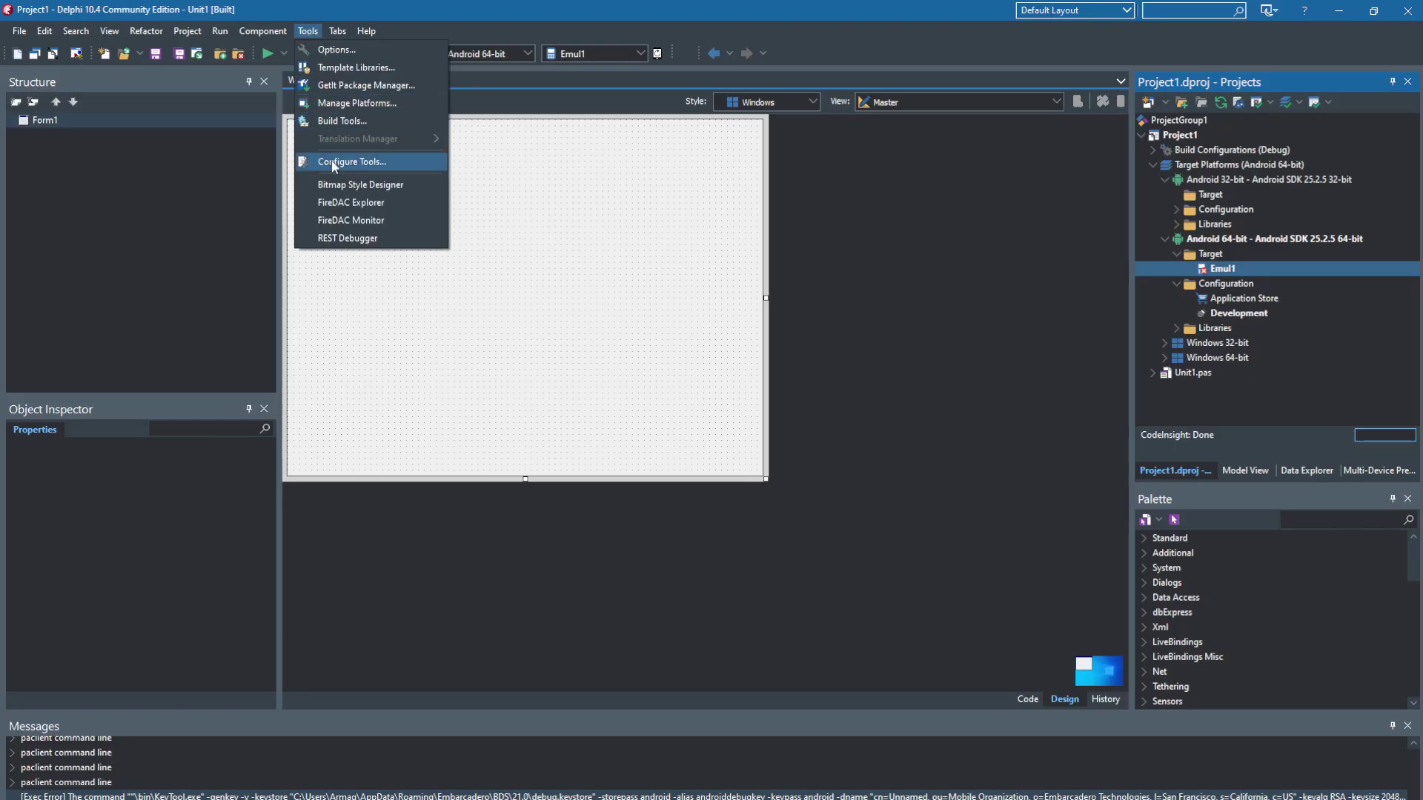
In Delphi's Configure Tools, add a new external tool titled AVD Emul.
{"action": "left_click", "coordinate": [331, 160]}
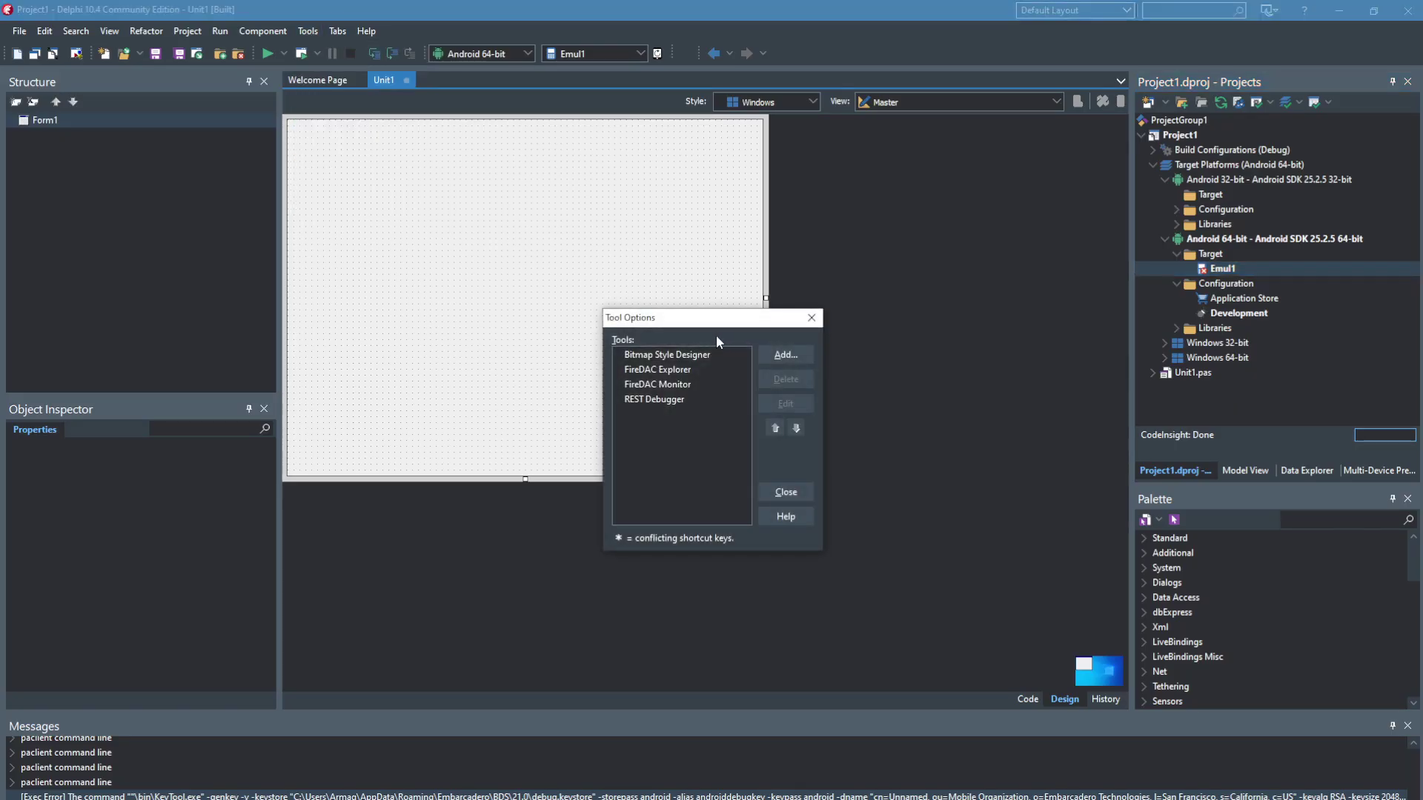
{"action": "left_click", "coordinate": [785, 357]}
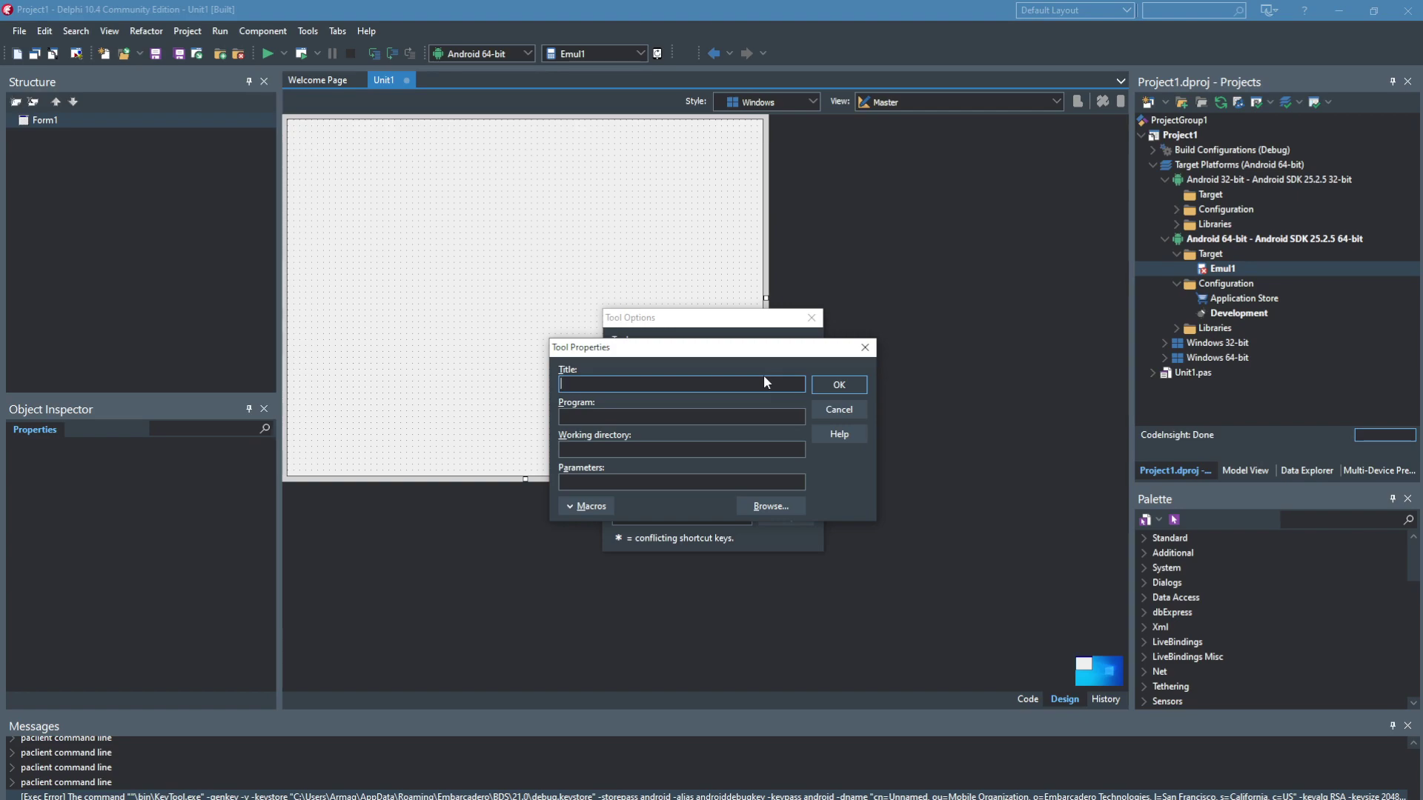
{"action": "type", "text": "AVD"}
{"action": "key", "text": "BackSpace"}
{"action": "key", "text": "BackSpace"}
{"action": "key", "text": "BackSpace"}
{"action": "type", "text": "AVD Emul"}
Set the tool's program to AVD Manager.exe from the AndroidSDK-2525-21.0.40680.4203 folder in CatalogRepository and save the tool.
{"action": "left_click", "coordinate": [770, 506]}
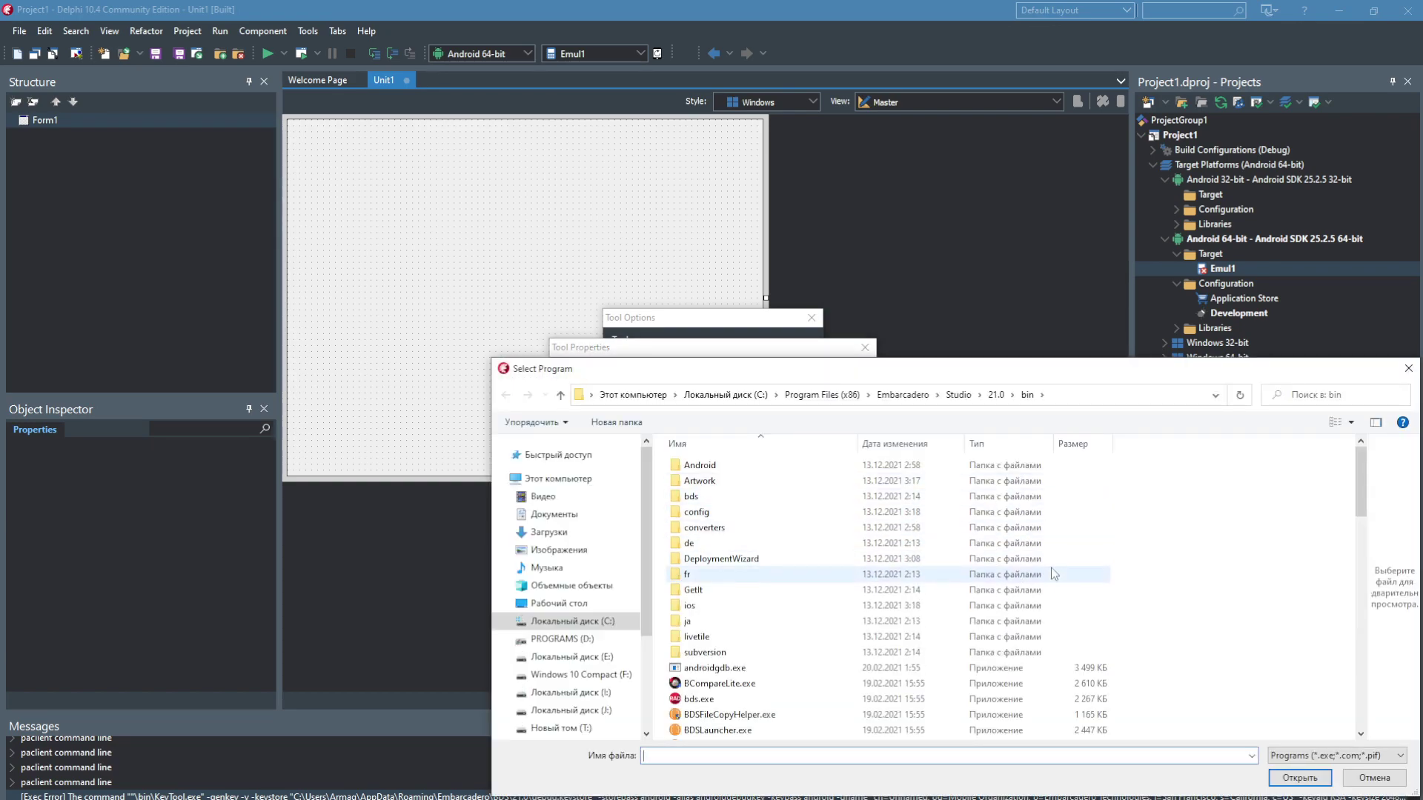
{"action": "left_click", "coordinate": [706, 467]}
{"action": "double_click", "coordinate": [706, 467]}
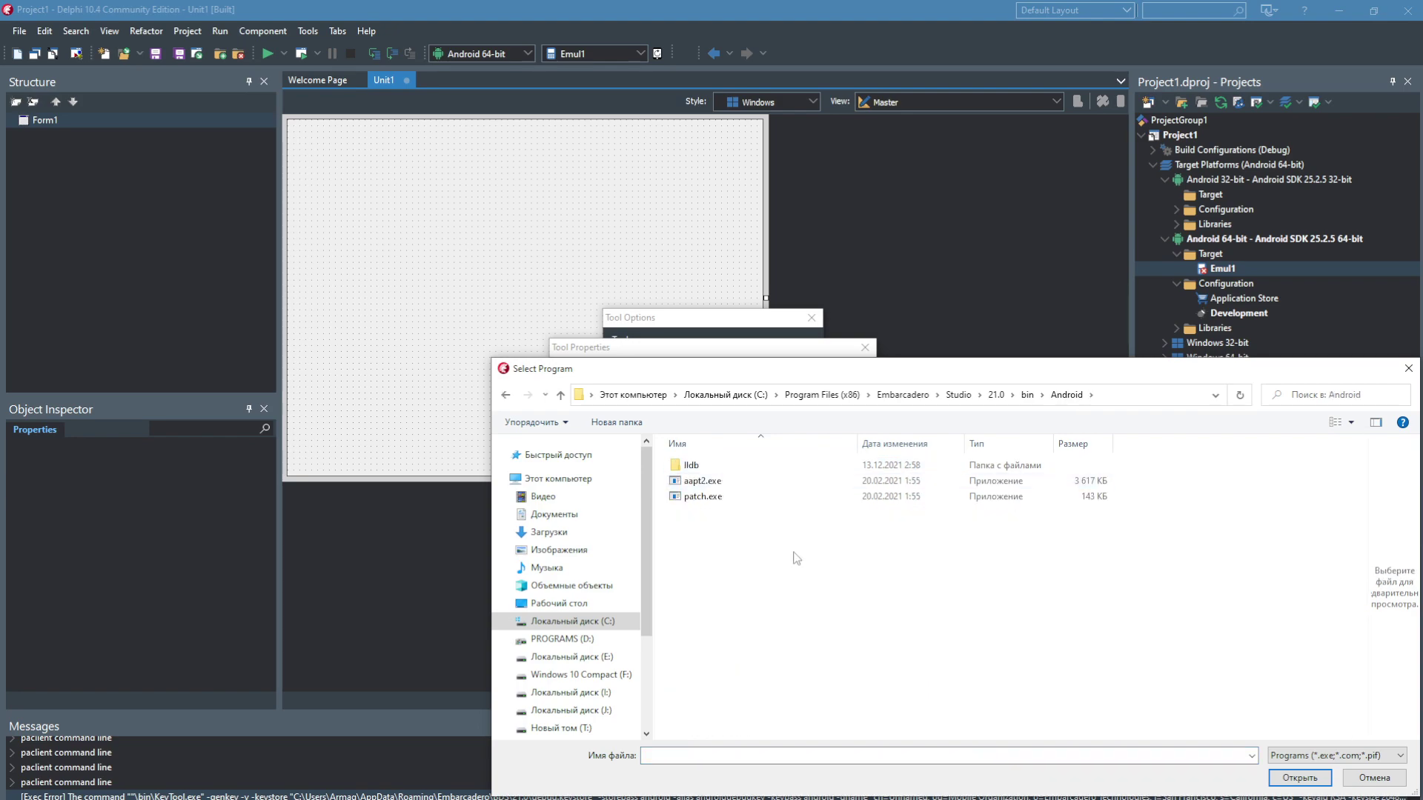
{"action": "left_click", "coordinate": [996, 394]}
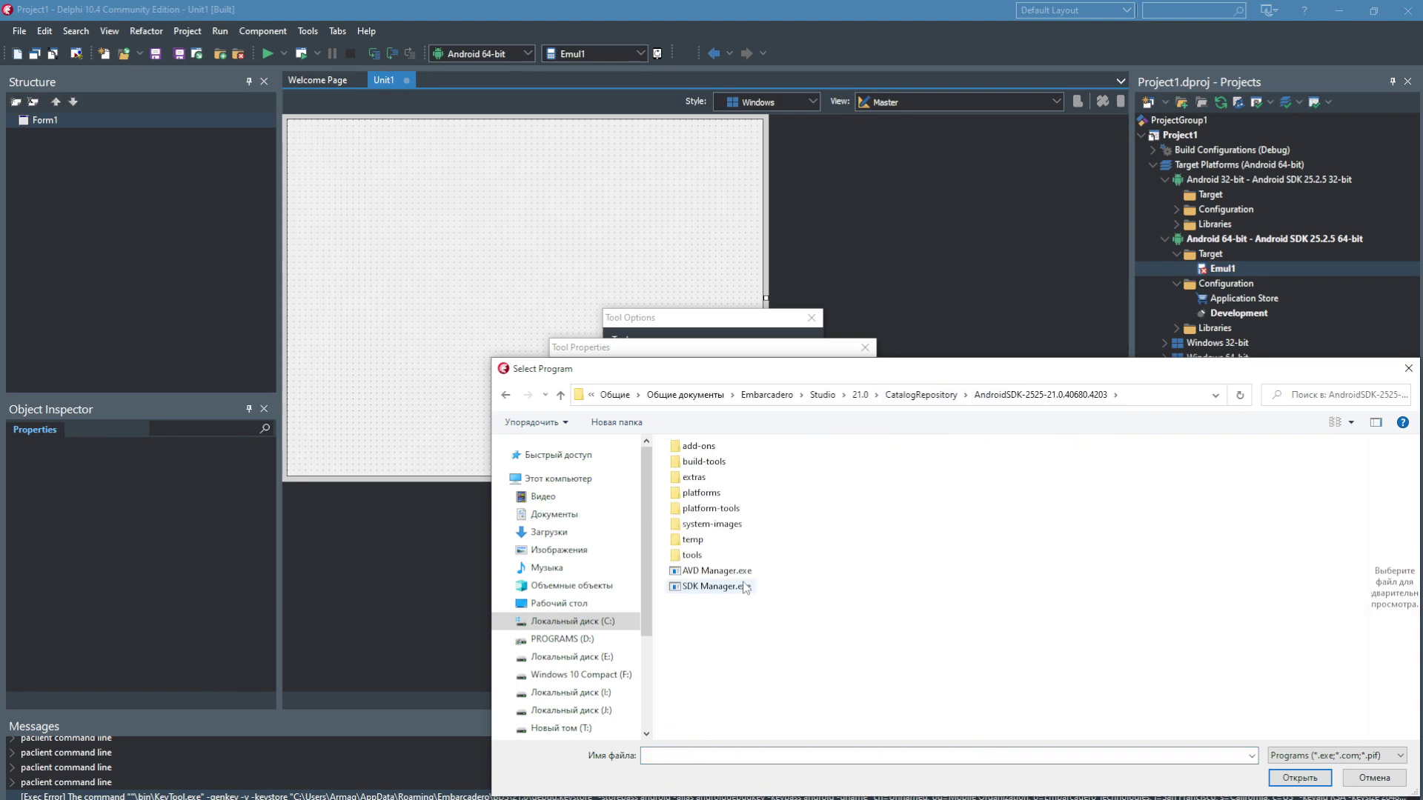
{"action": "double_click", "coordinate": [727, 575]}
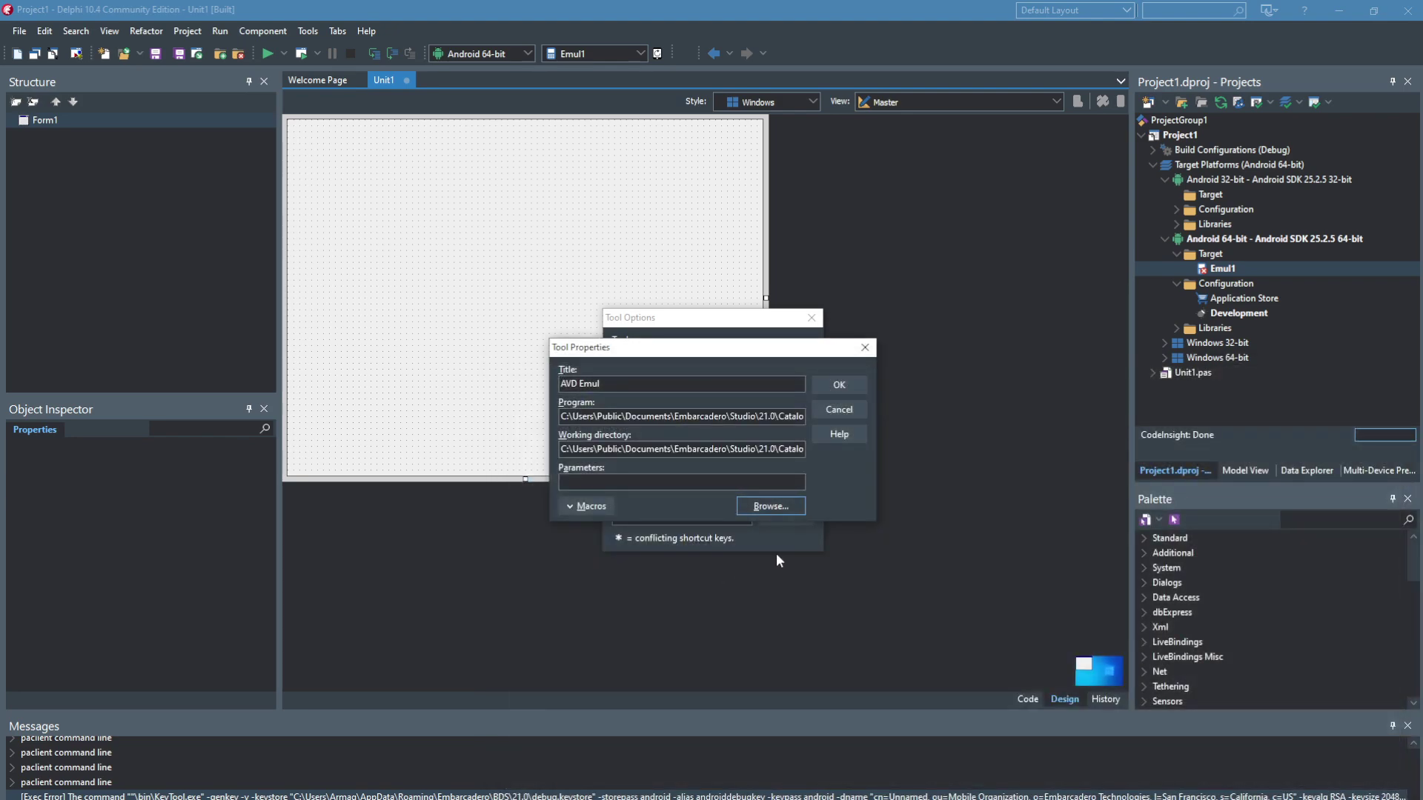
{"action": "left_click", "coordinate": [858, 381]}
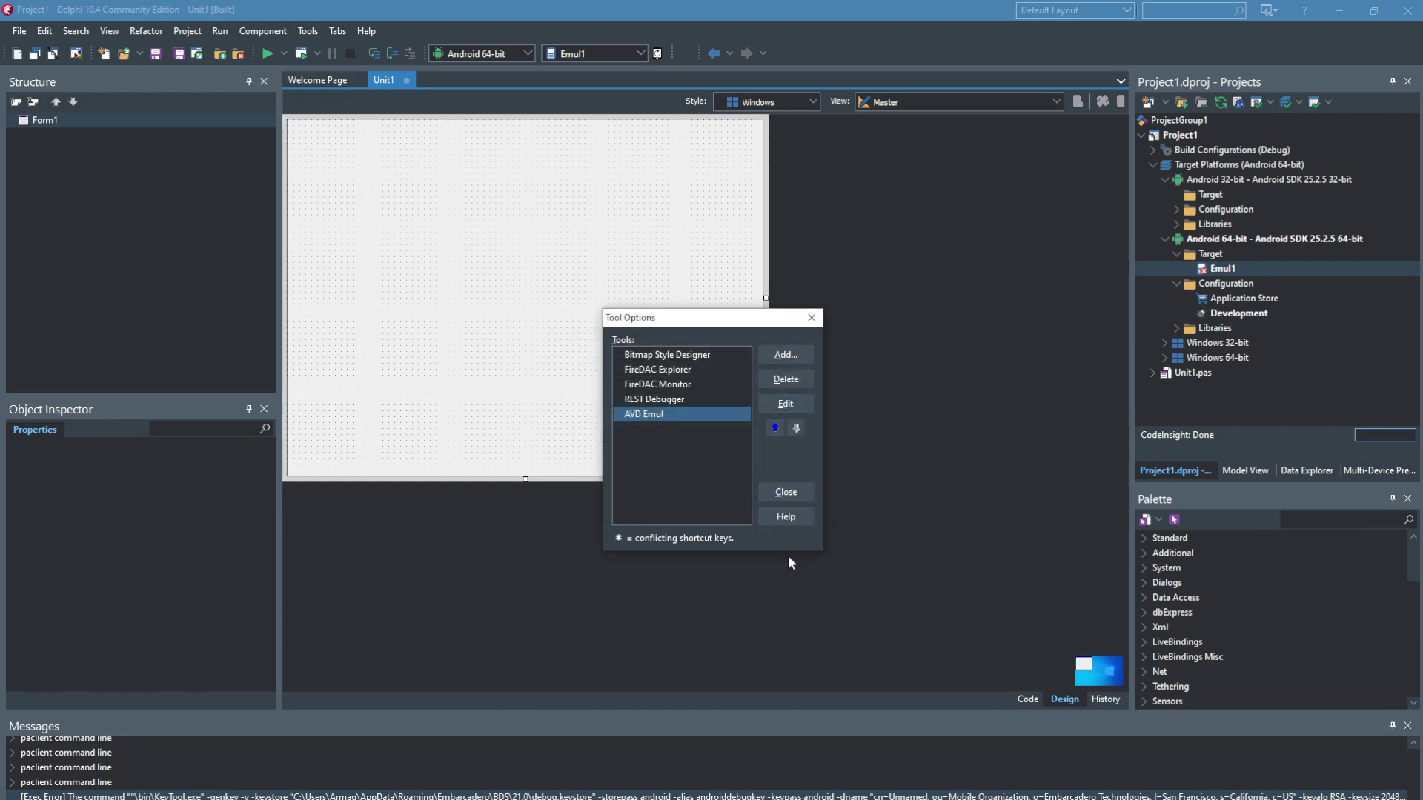
Close the tool configuration and launch the AVD Emul tool from within Delphi.
{"action": "left_click", "coordinate": [810, 318]}
{"action": "left_click", "coordinate": [307, 30]}
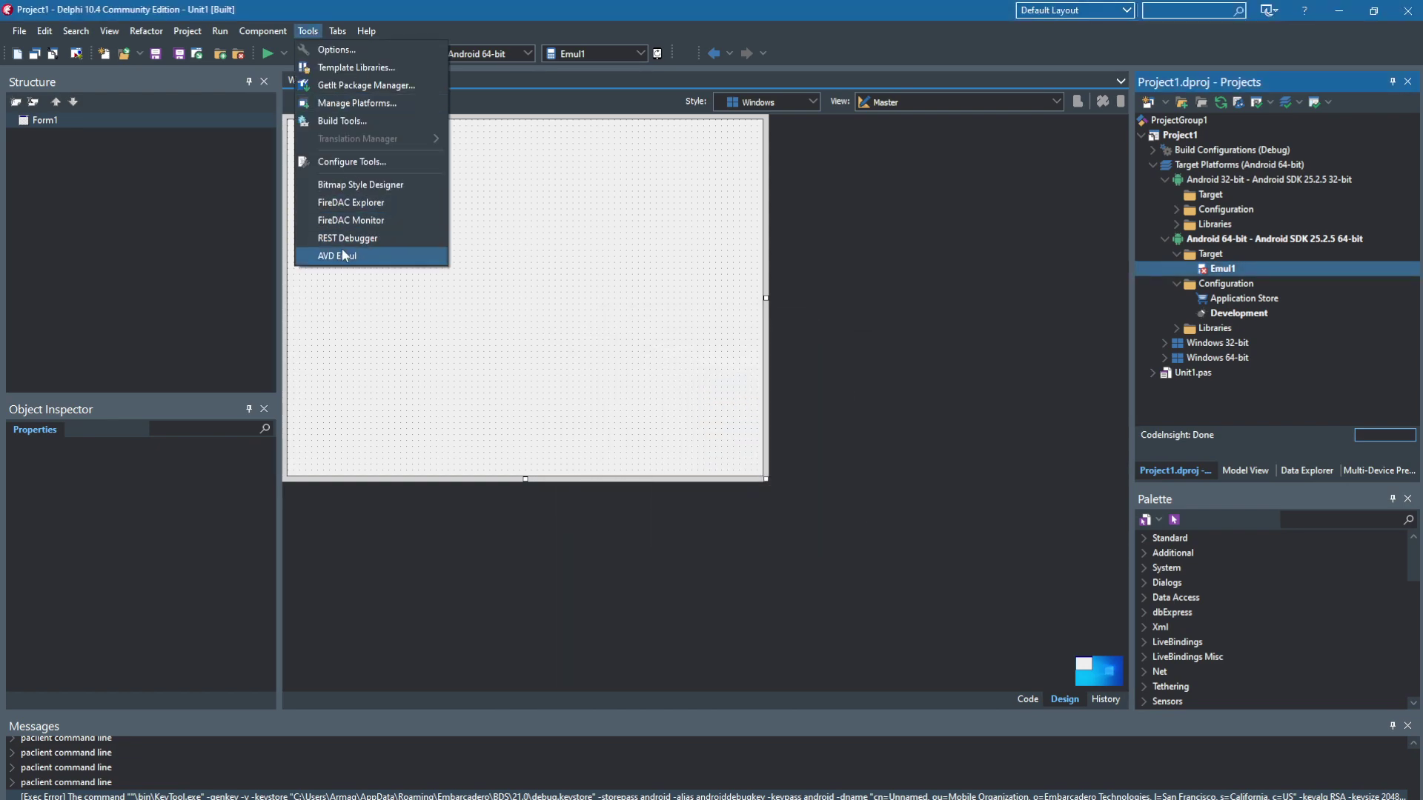
{"action": "left_click", "coordinate": [341, 255]}
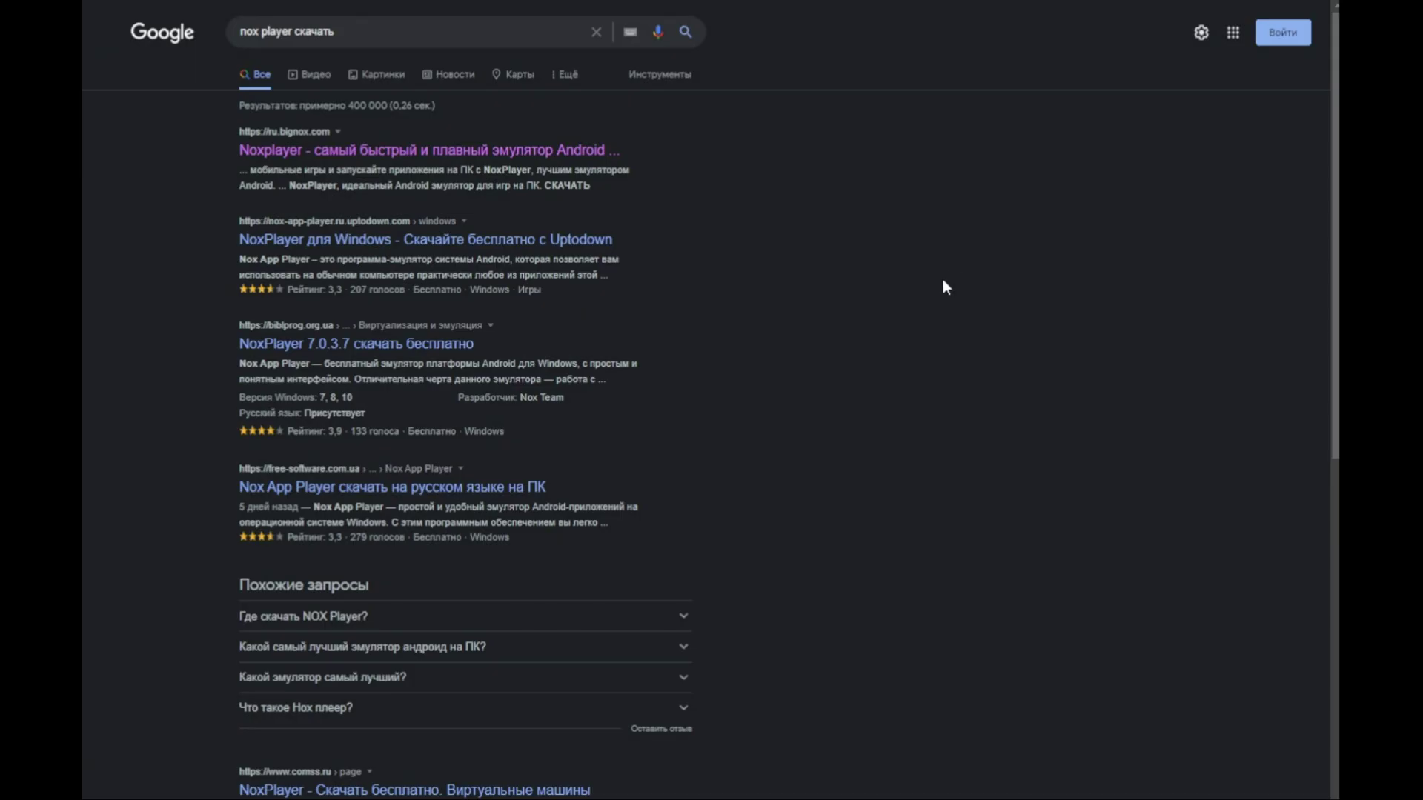
Open the ru.bignox.com NoxPlayer site from the "nox player скачать" search results and look through its language list.
{"action": "left_click_drag", "start_coordinate": [335, 31], "coordinate": [237, 45]}
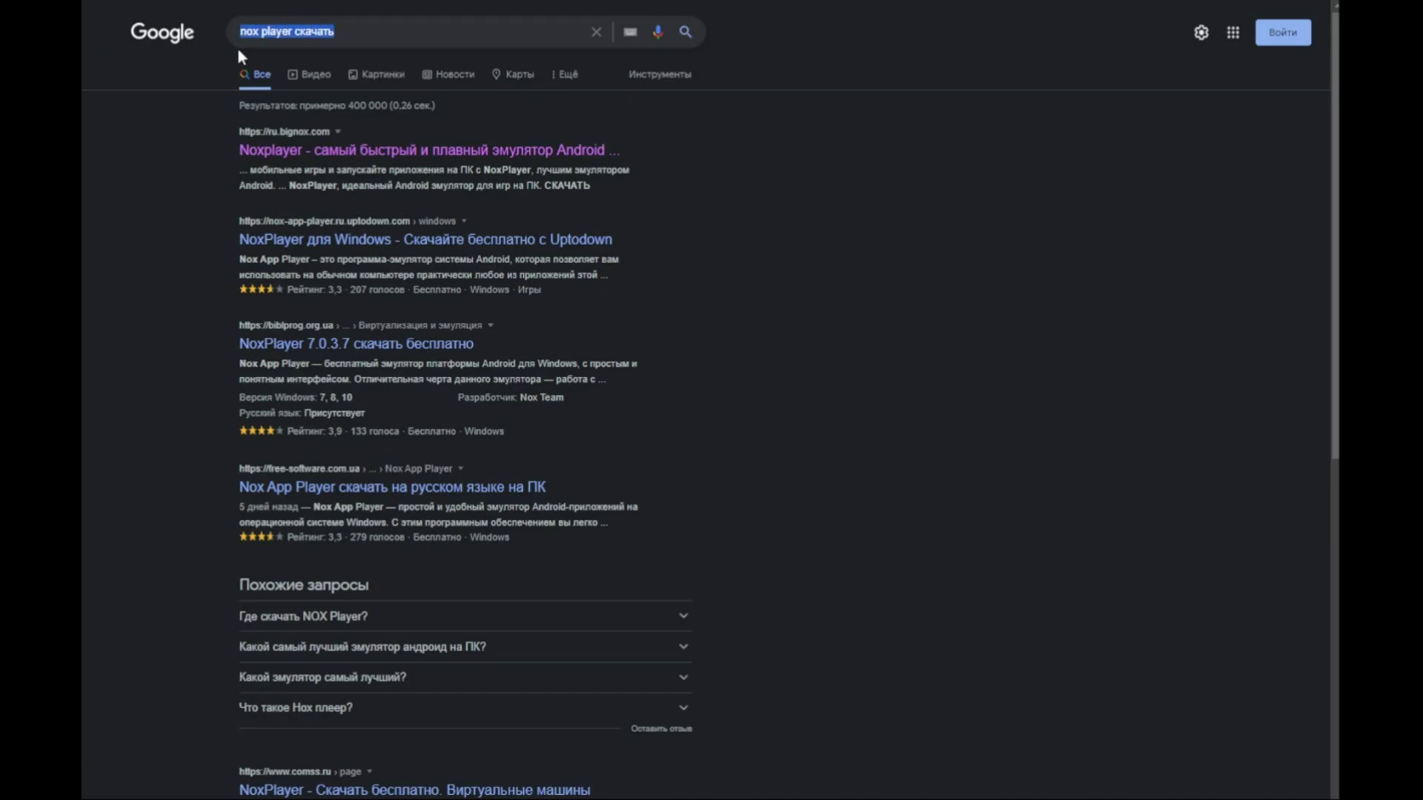
{"action": "left_click", "coordinate": [553, 199]}
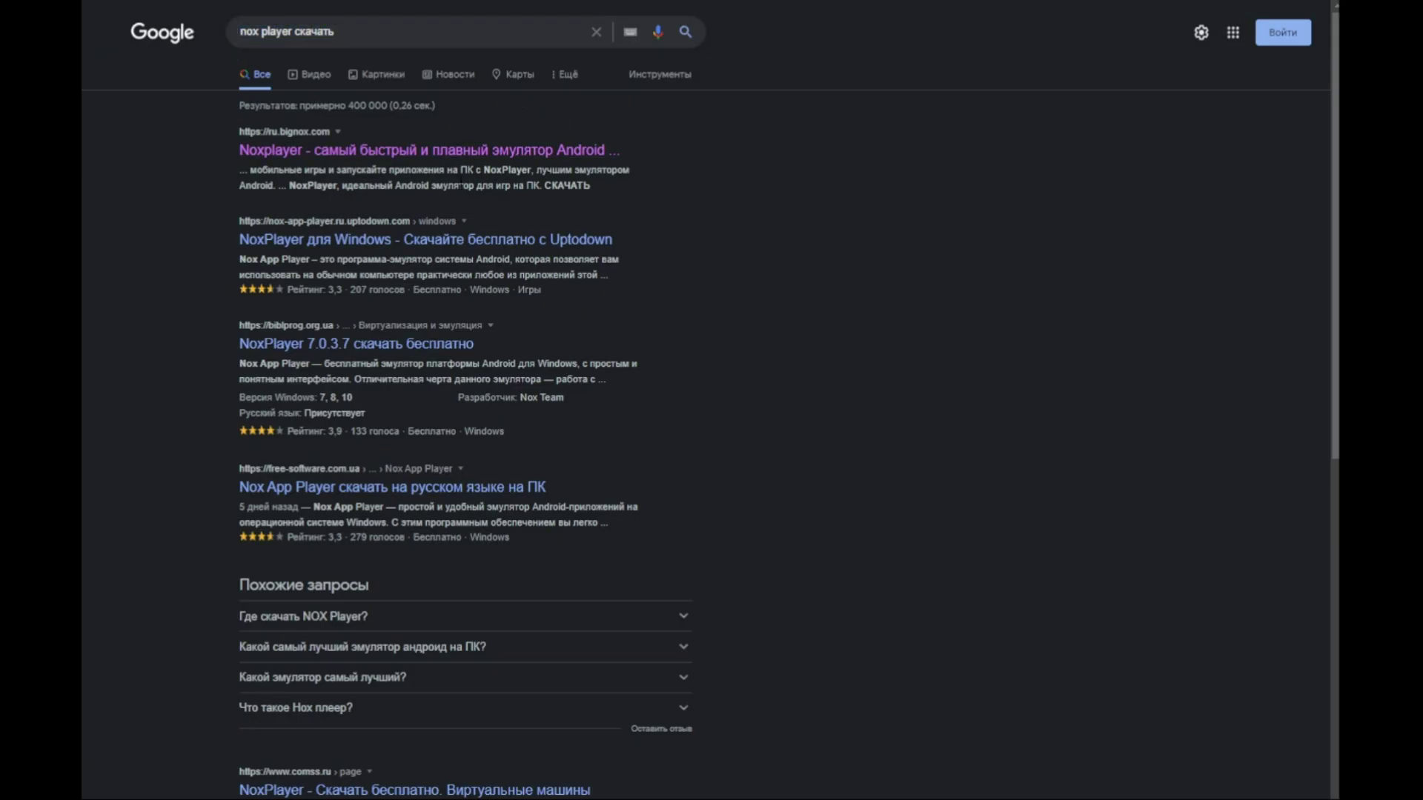
{"action": "left_click", "coordinate": [444, 151]}
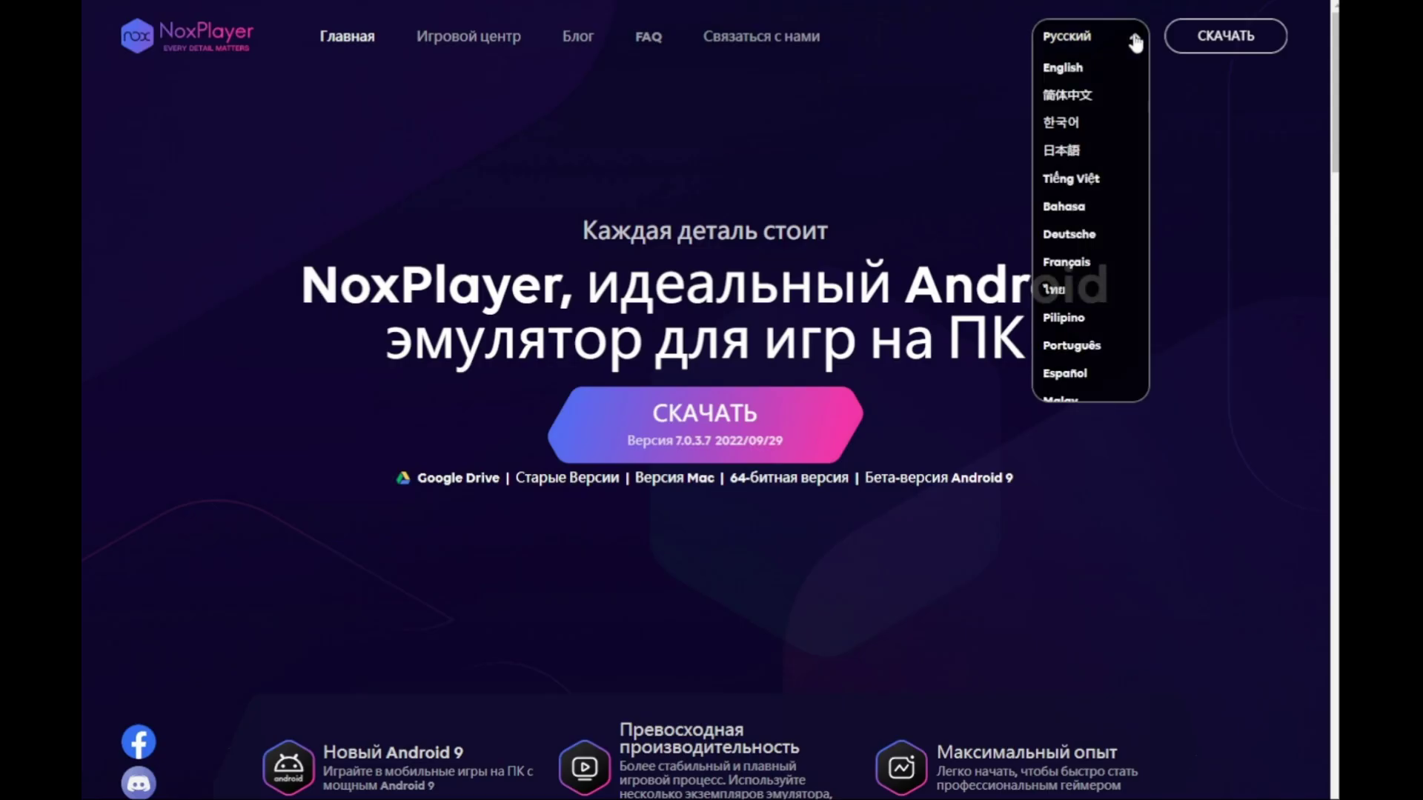
{"action": "scroll", "coordinate": [1098, 291], "scroll_direction": "down", "scroll_amount": 2}
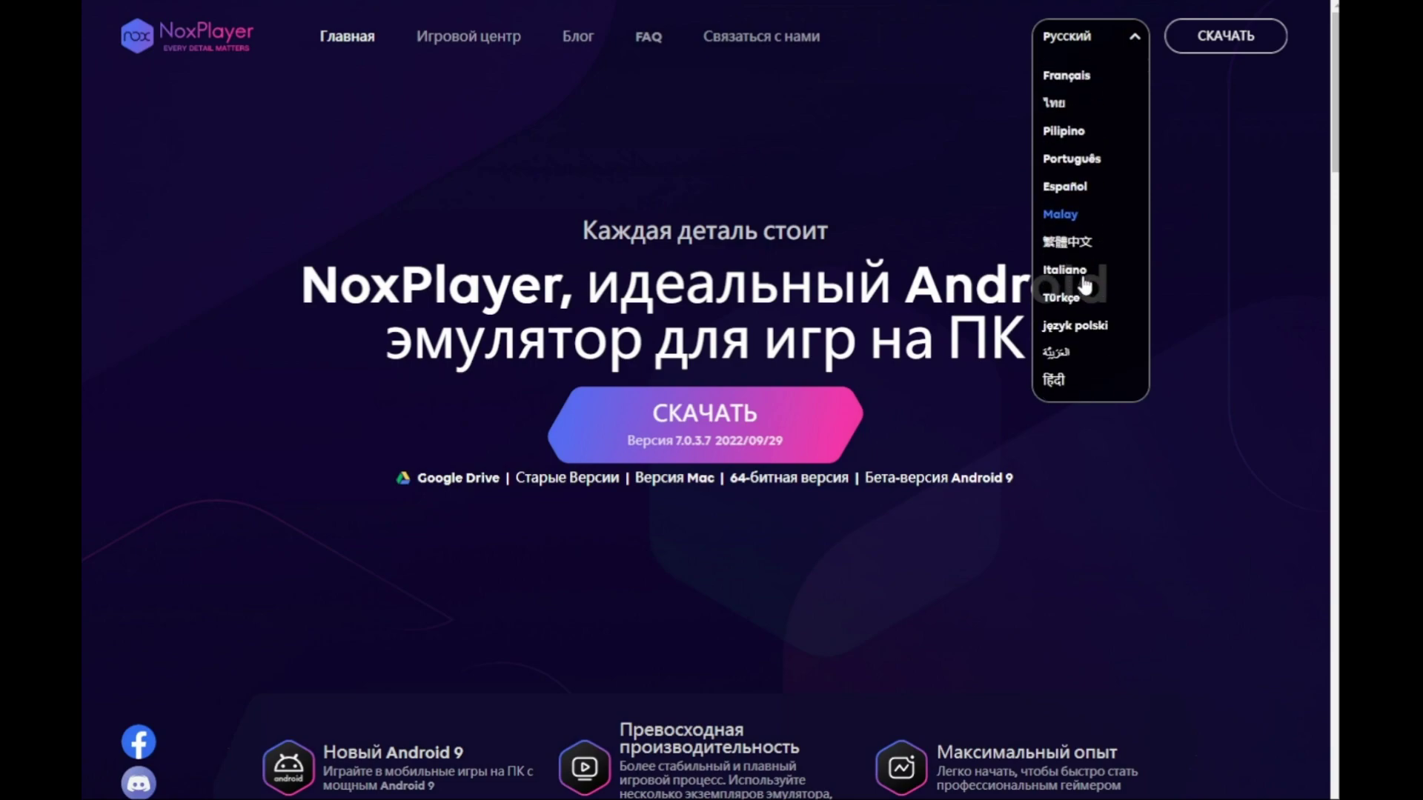
{"action": "scroll", "coordinate": [1085, 348], "scroll_direction": "up", "scroll_amount": 2}
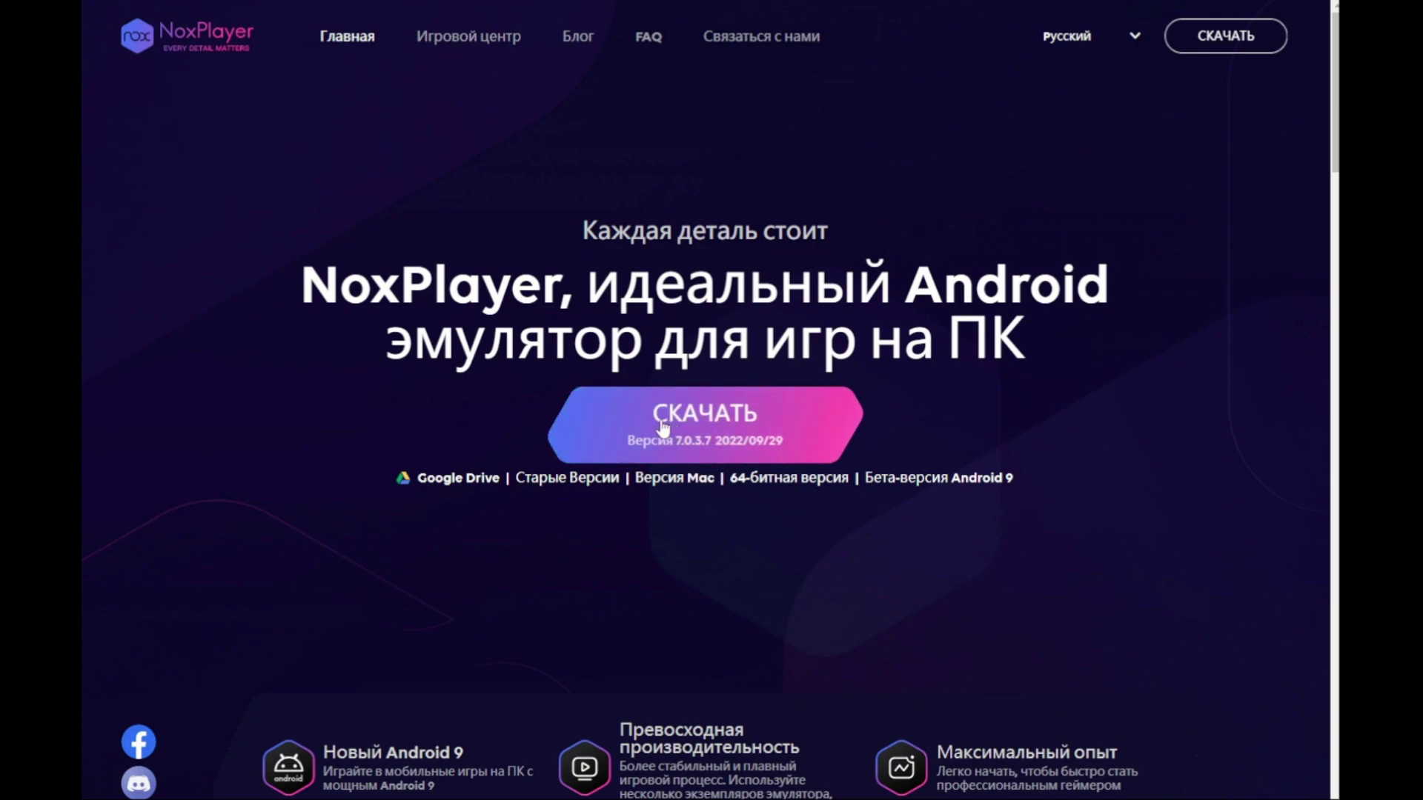
Install NoxPlayer 7.0.3.7 to the Nox folder on drive I:, declining the optional Google Chrome offer.
{"action": "double_click", "coordinate": [310, 500]}
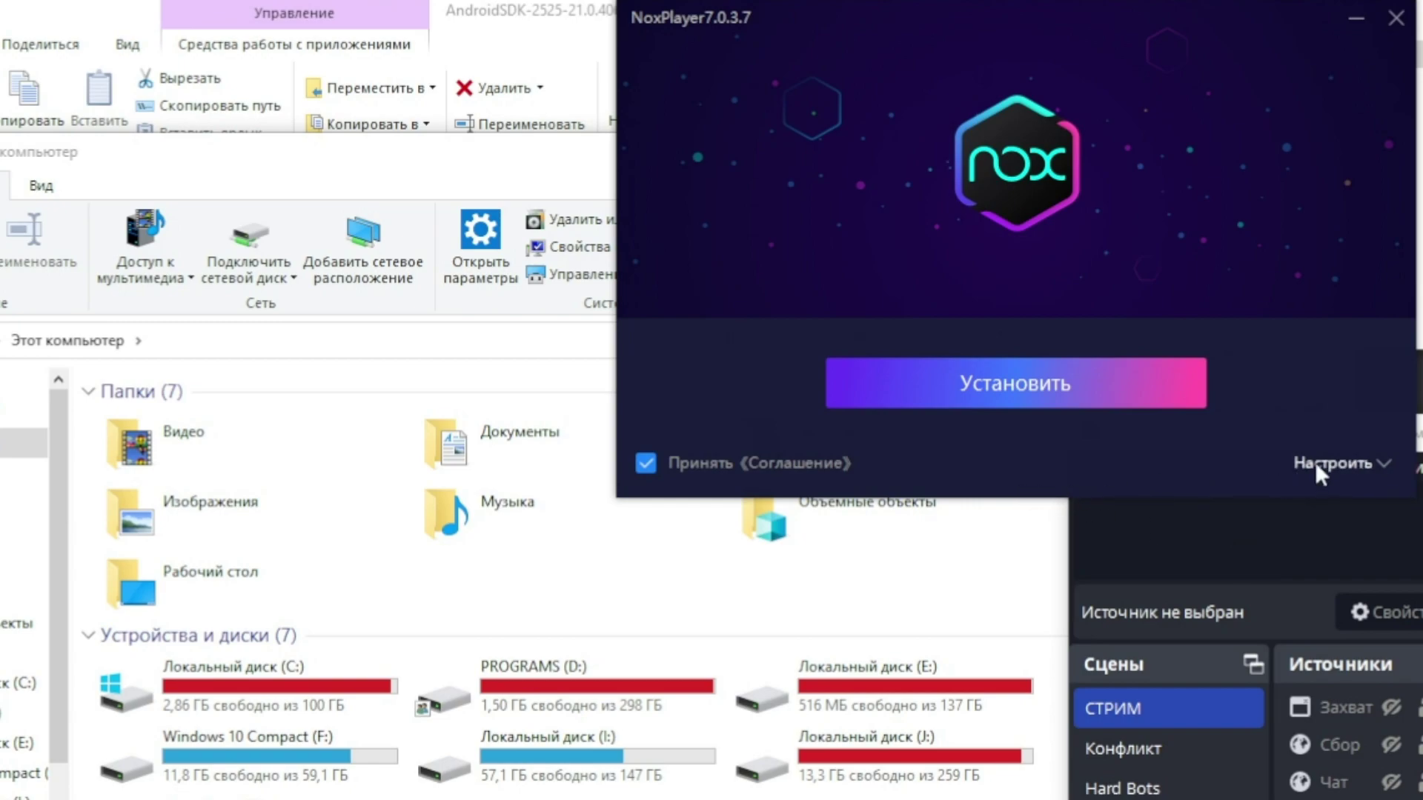
{"action": "left_click", "coordinate": [1318, 467]}
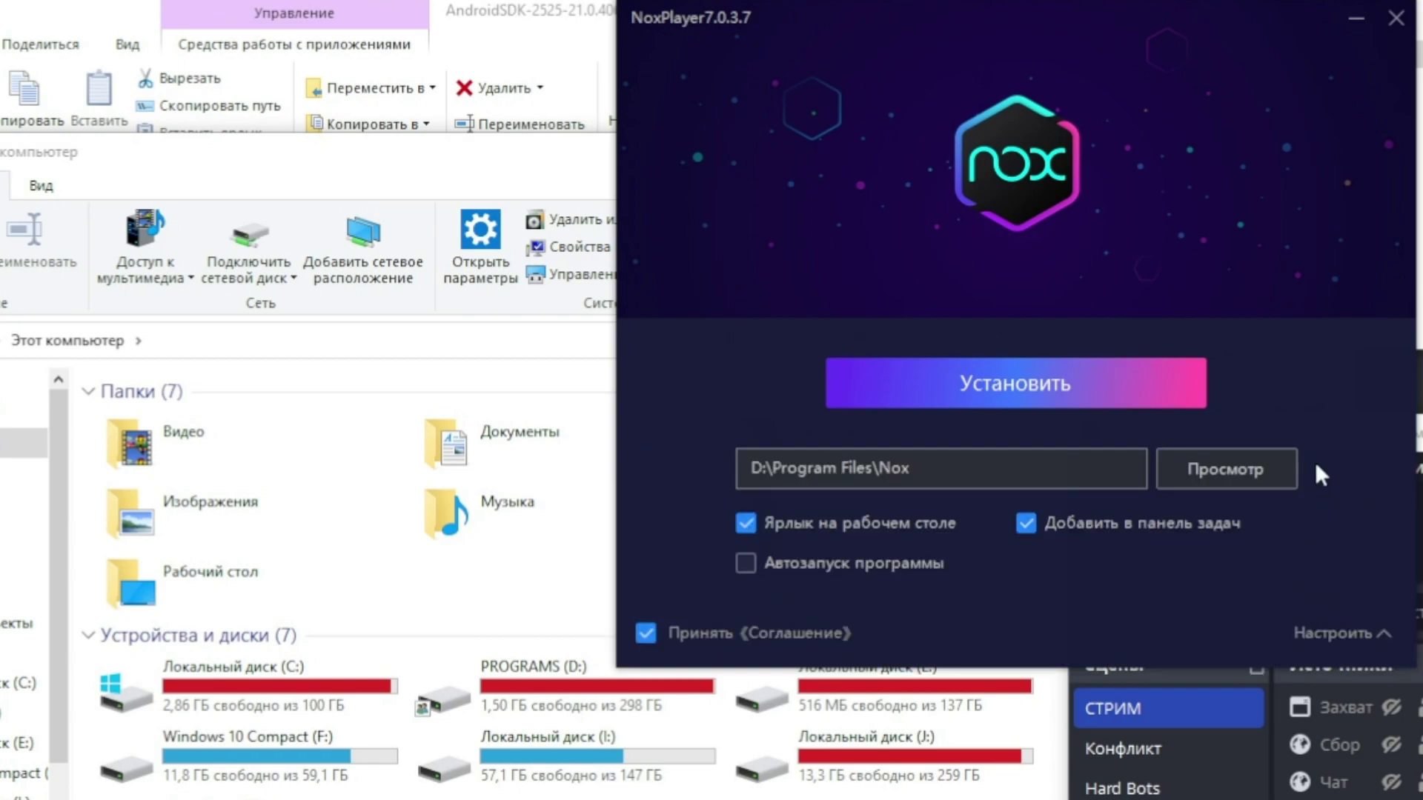
{"action": "left_click", "coordinate": [1187, 481]}
{"action": "double_click", "coordinate": [956, 341]}
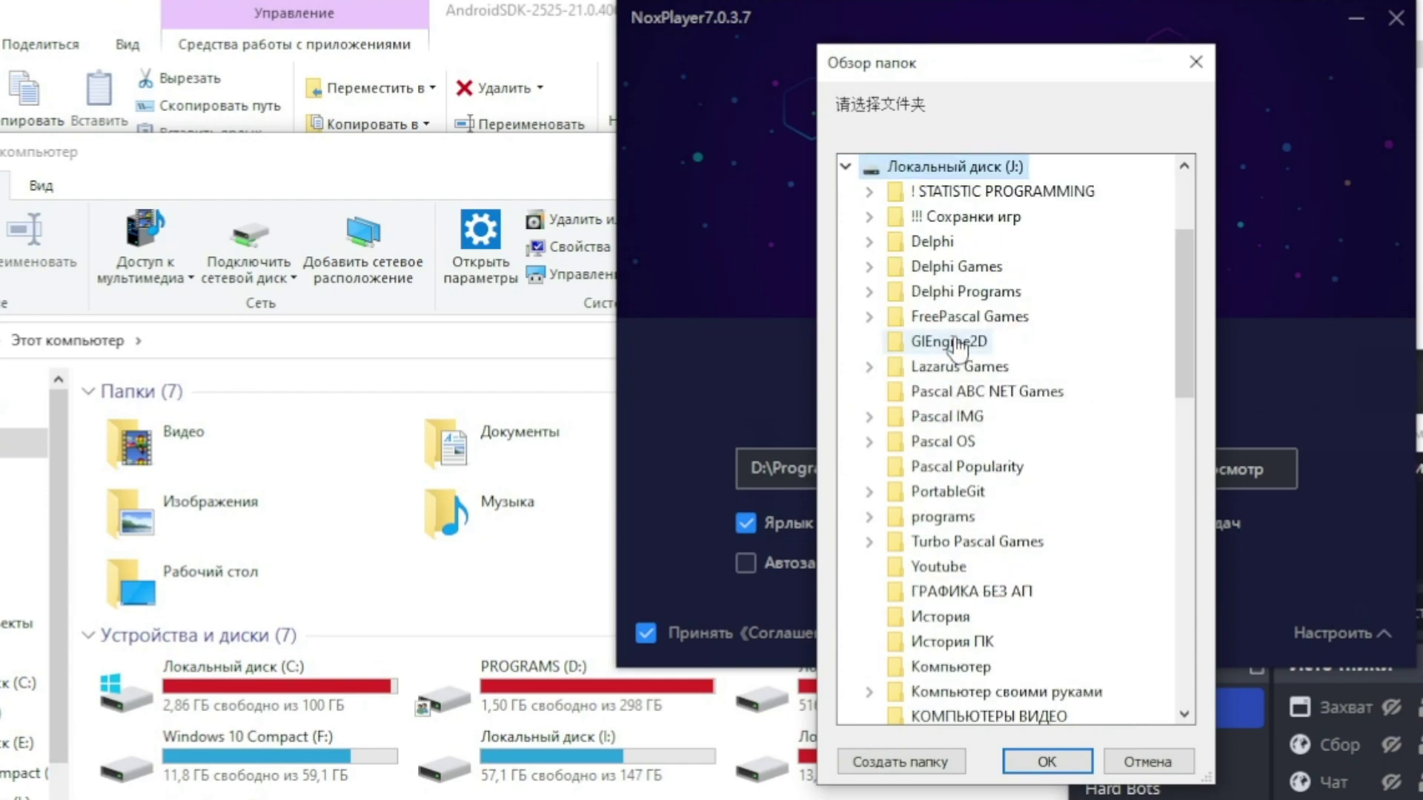
{"action": "scroll", "coordinate": [1035, 366], "scroll_direction": "up", "scroll_amount": 3}
{"action": "left_click", "coordinate": [956, 291]}
{"action": "left_click", "coordinate": [956, 483]}
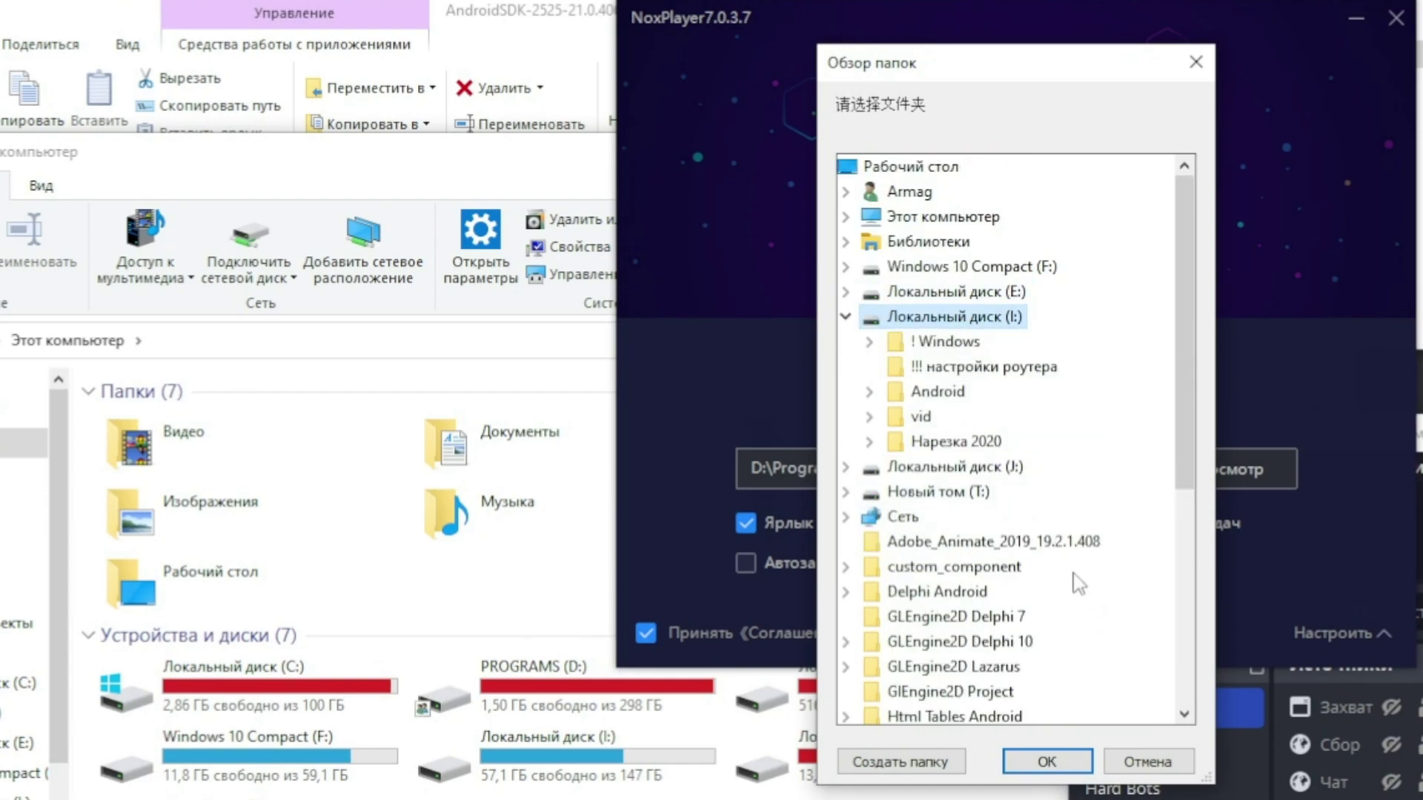
{"action": "left_click", "coordinate": [1047, 762]}
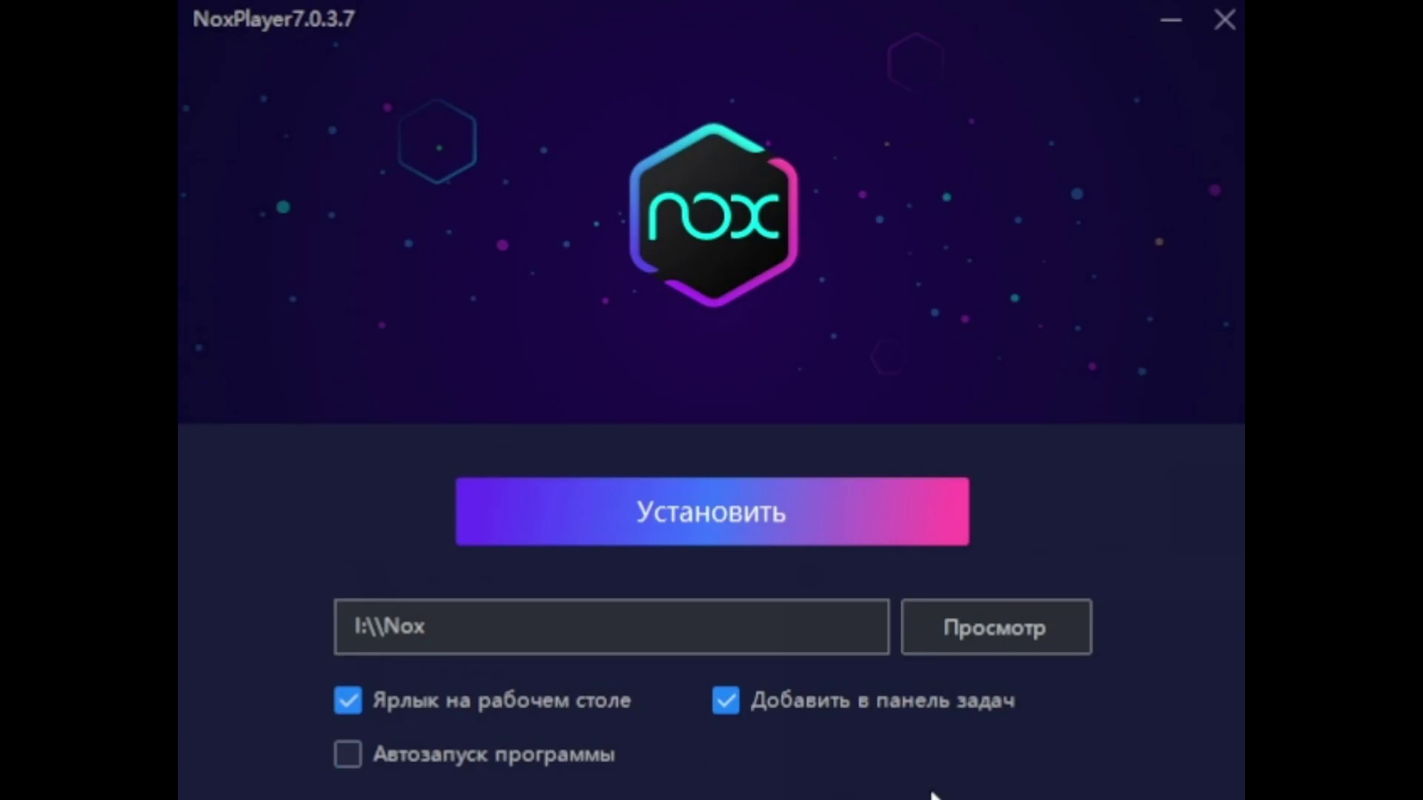
{"action": "left_click", "coordinate": [649, 517]}
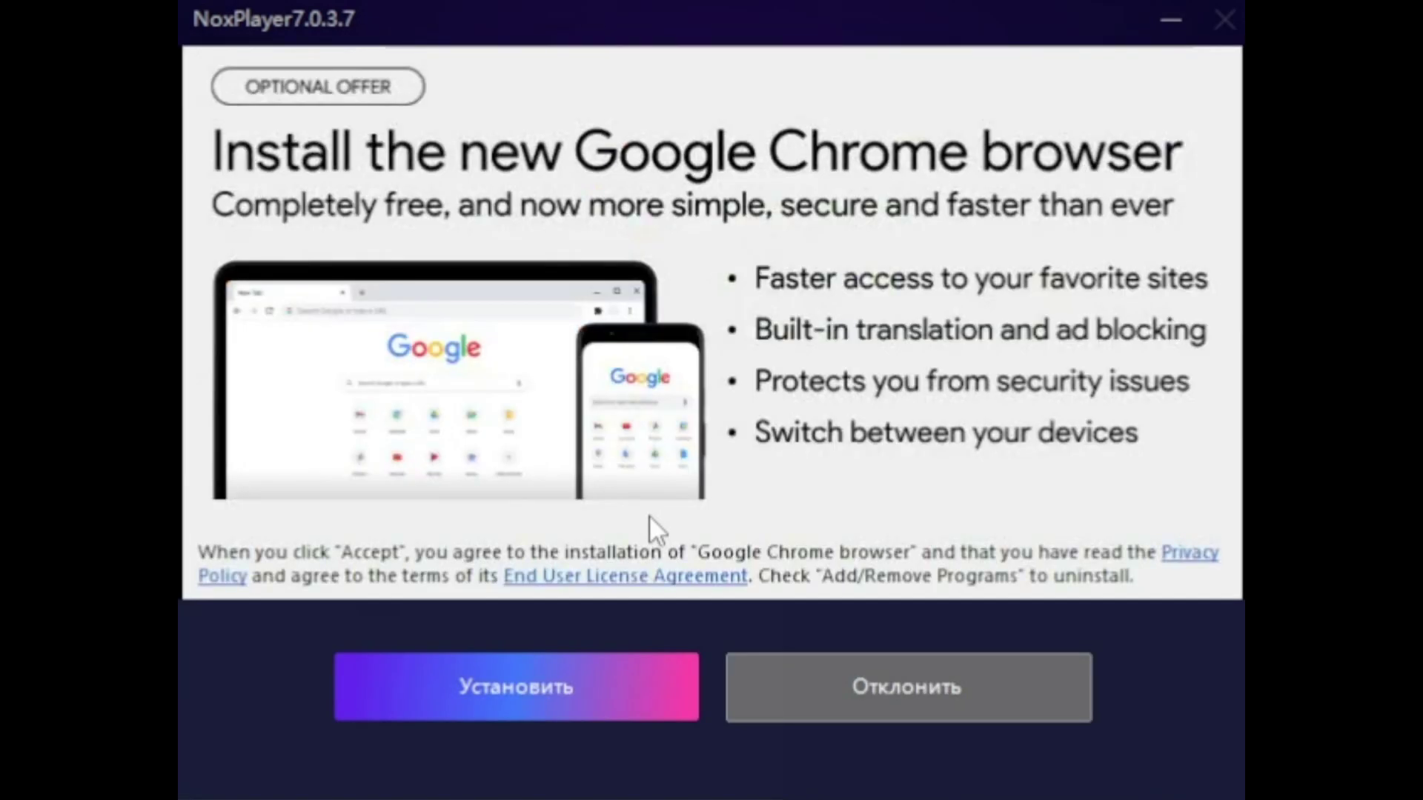
{"action": "left_click", "coordinate": [905, 682]}
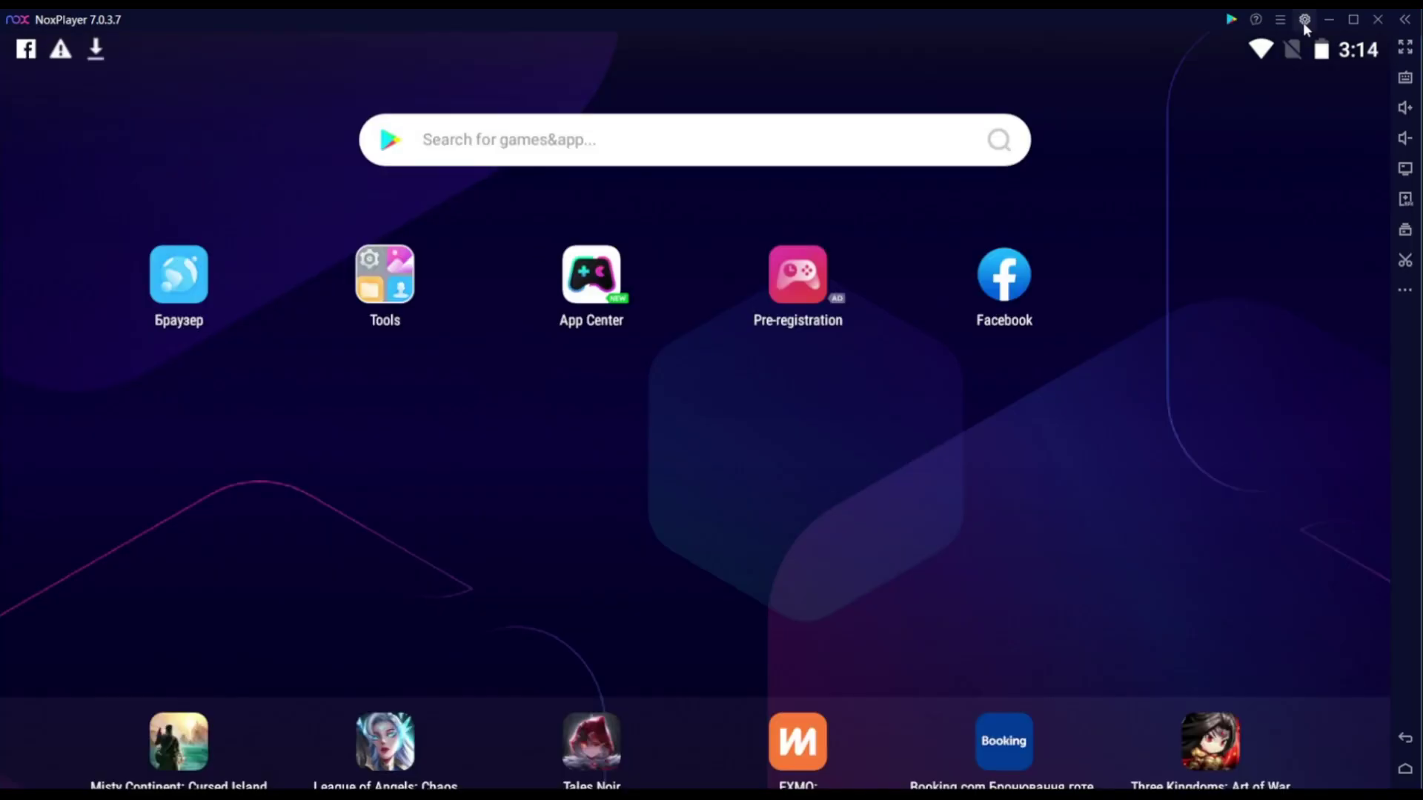
Enable root access (Рут) in NoxPlayer's general system settings.
{"action": "left_click", "coordinate": [1304, 20]}
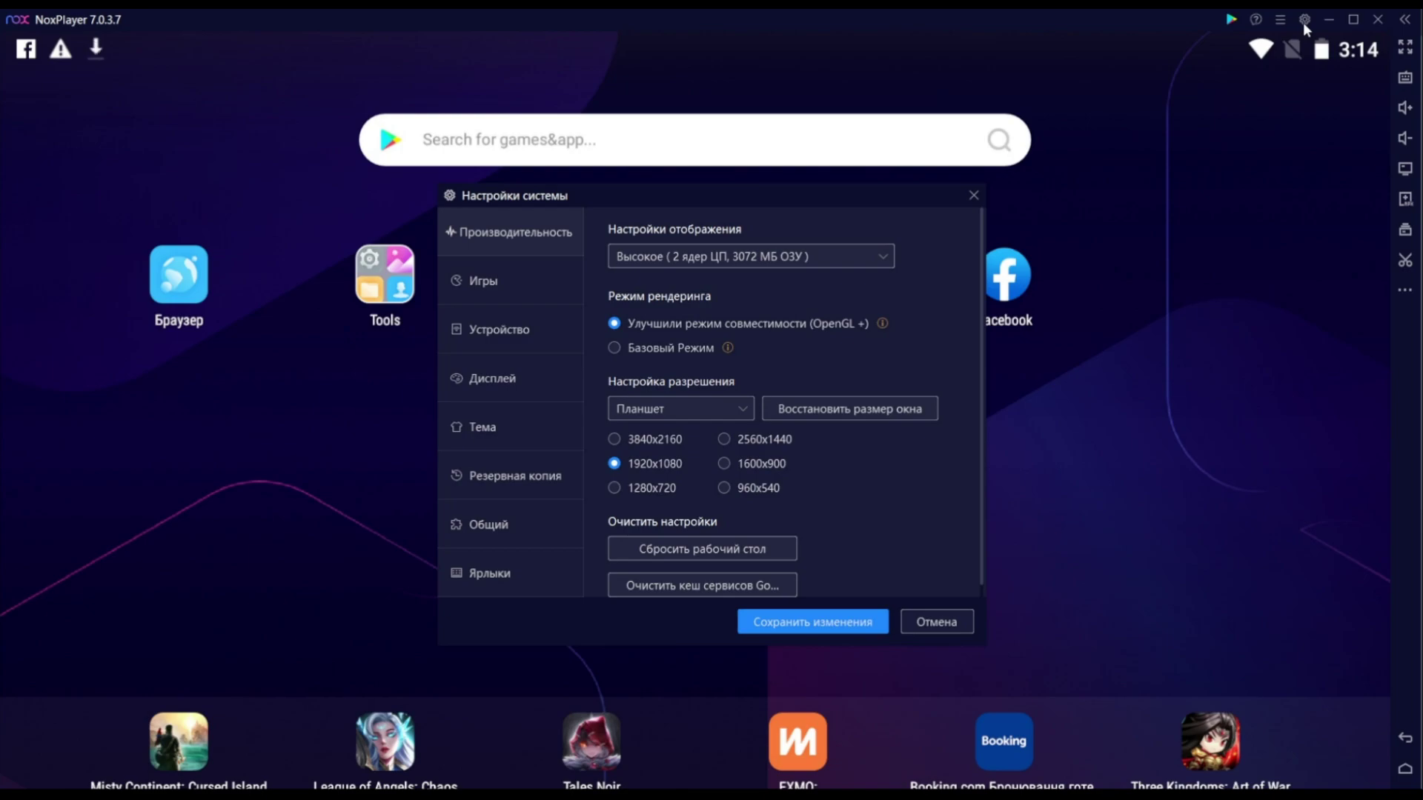
{"action": "left_click", "coordinate": [514, 528]}
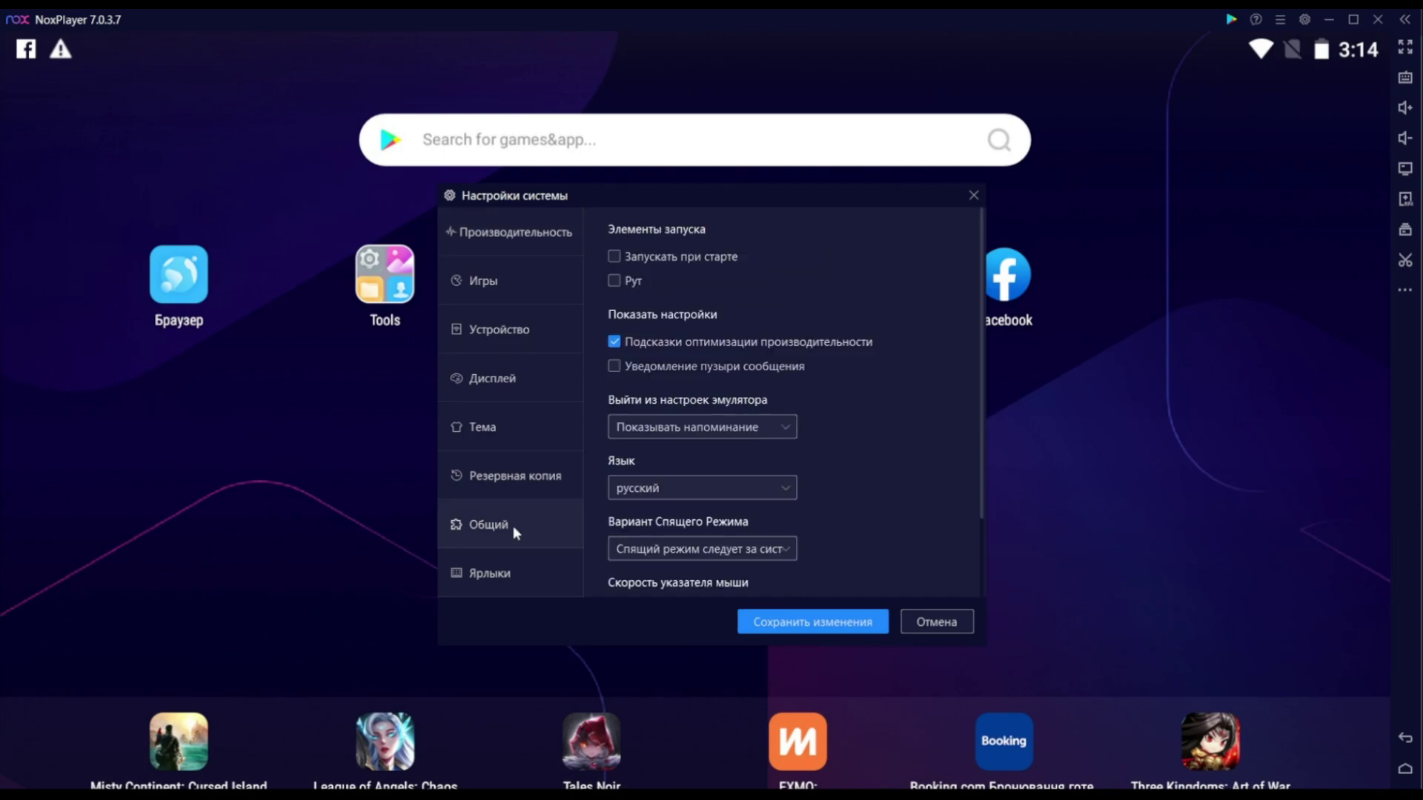
{"action": "left_click", "coordinate": [613, 281]}
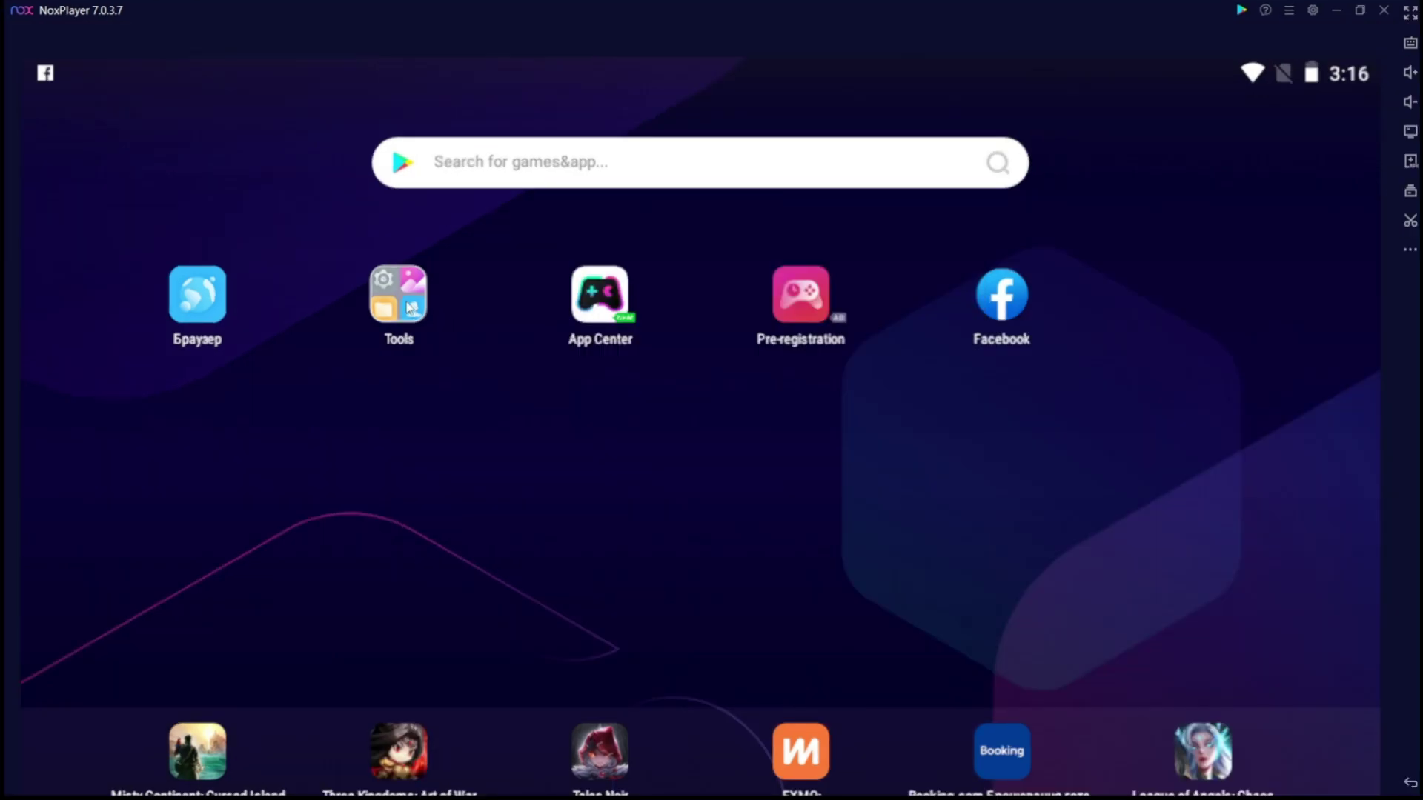
Open the О планшете page in NoxPlayer's Android settings and go to the build number entry.
{"action": "left_click", "coordinate": [400, 296]}
{"action": "left_click", "coordinate": [259, 272]}
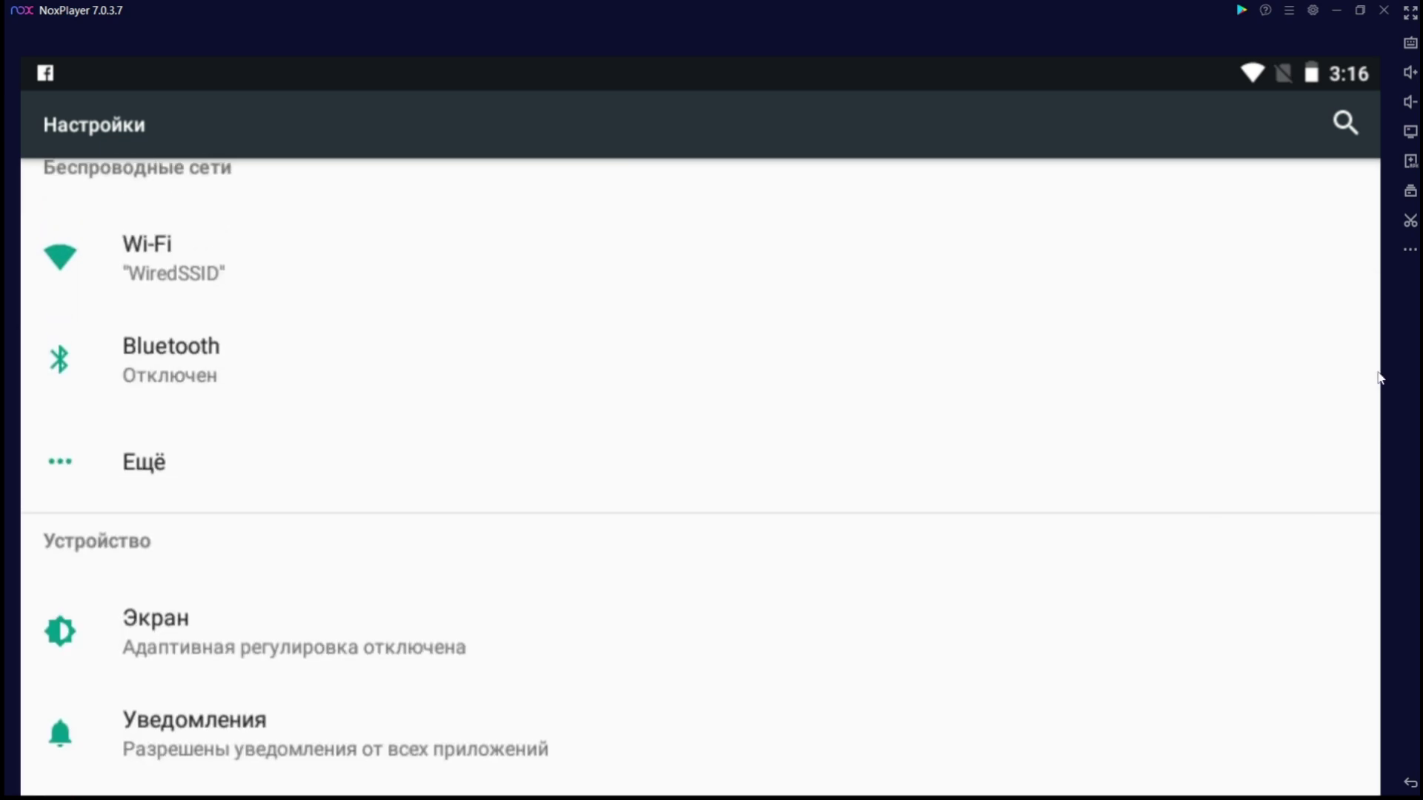
{"action": "scroll", "coordinate": [1205, 489], "scroll_direction": "down", "scroll_amount": 10}
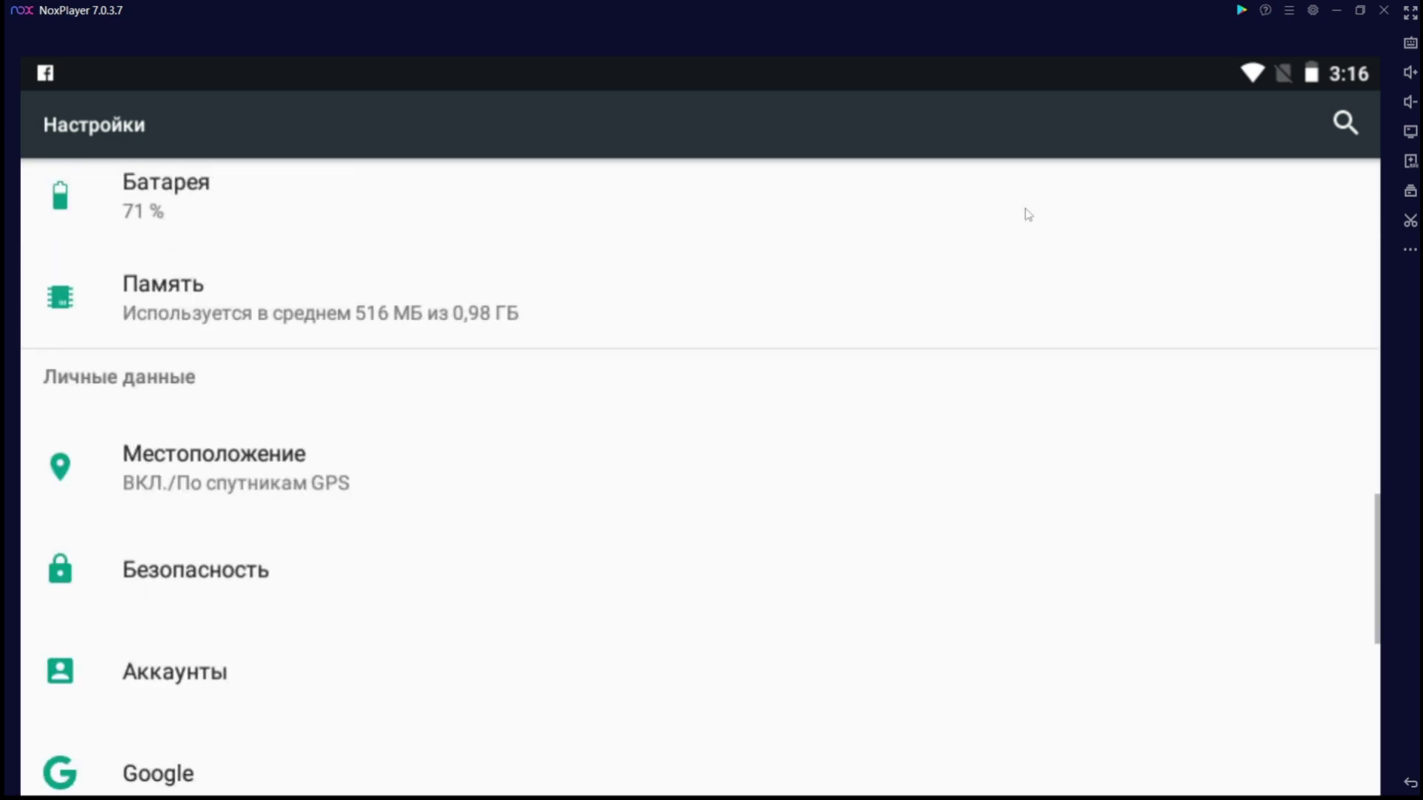
{"action": "scroll", "coordinate": [1029, 214], "scroll_direction": "down", "scroll_amount": 5}
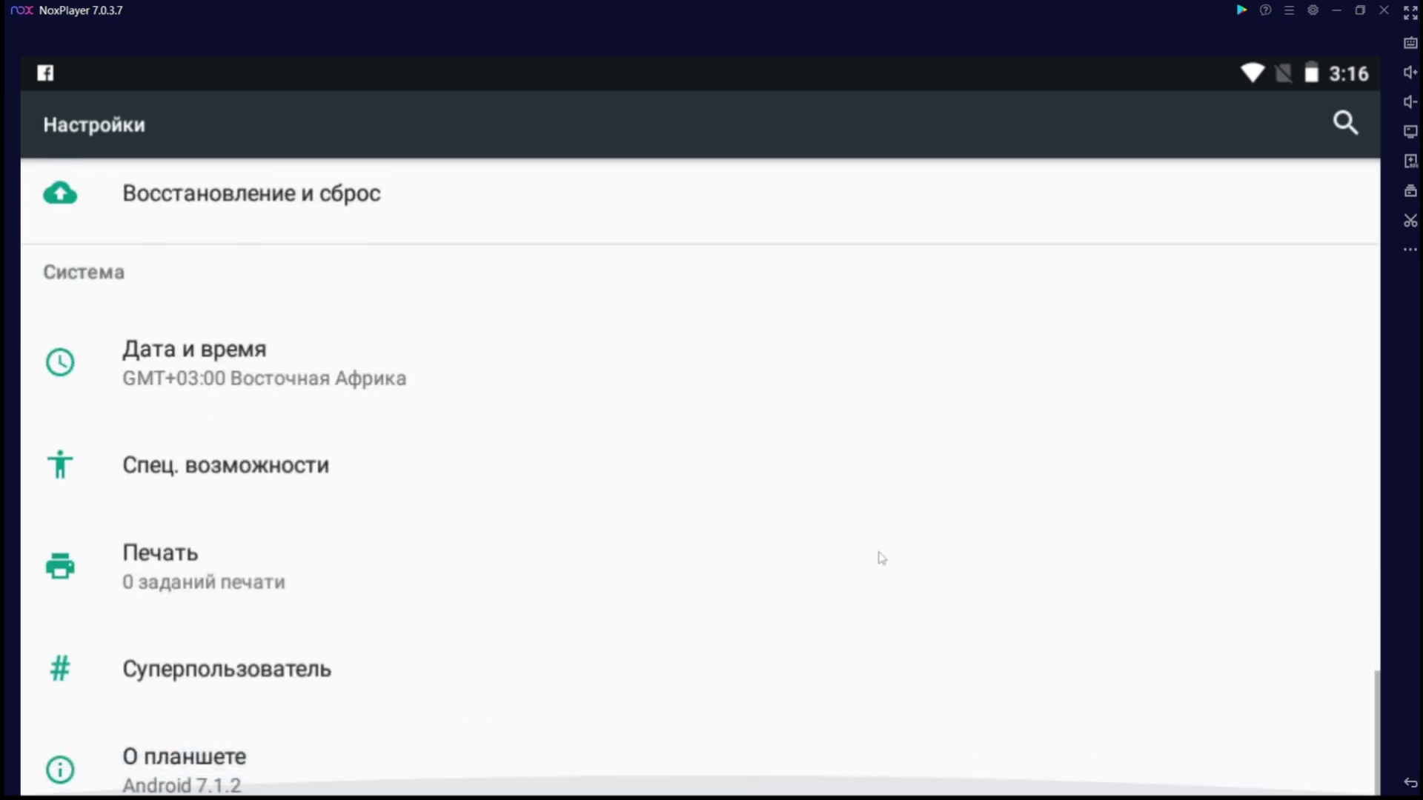
{"action": "left_click", "coordinate": [184, 780]}
{"action": "left_click_drag", "start_coordinate": [314, 790], "coordinate": [358, 228]}
{"action": "left_click_drag", "start_coordinate": [375, 724], "coordinate": [403, 397]}
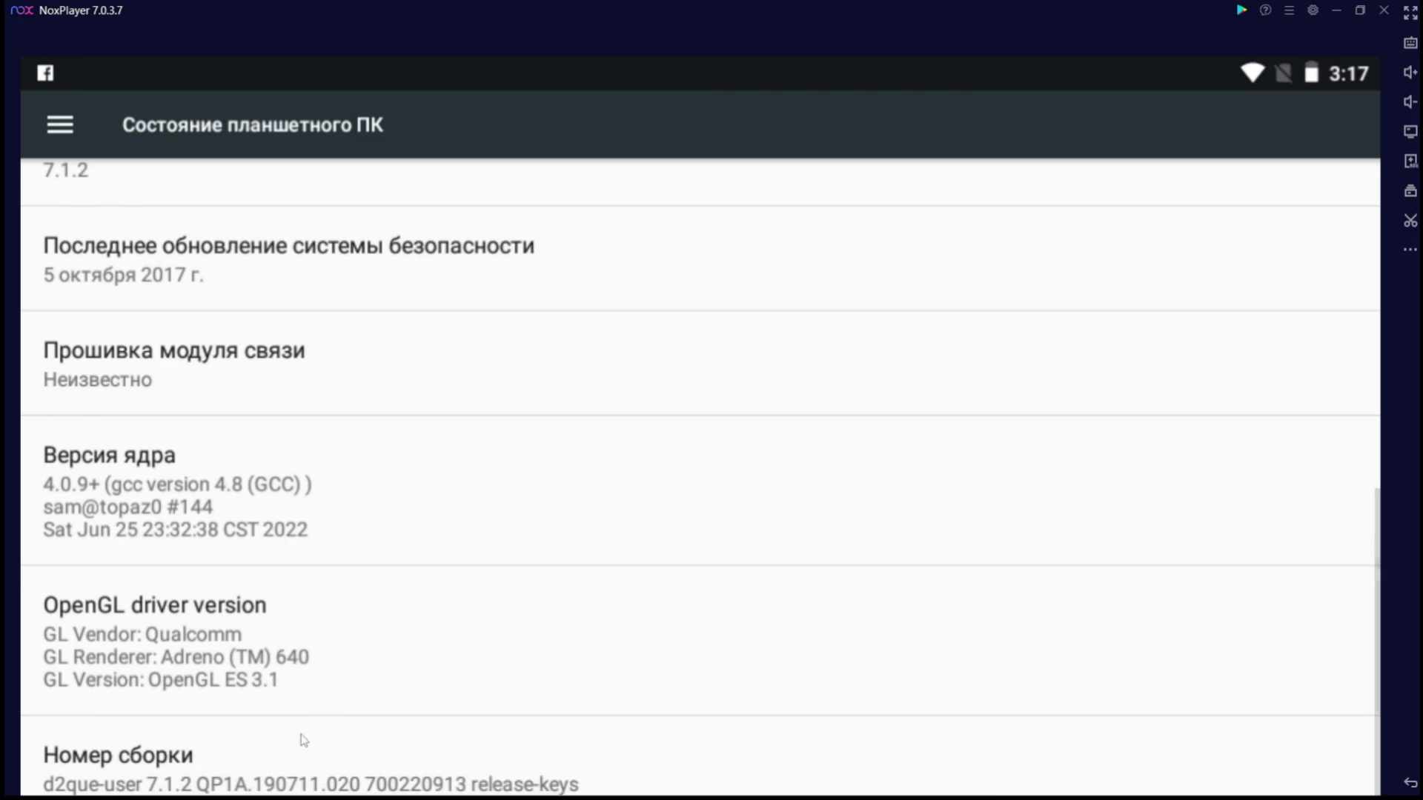
Unlock Android developer mode through the build number entry (Номер сборки).
{"action": "left_click", "coordinate": [303, 742]}
{"action": "left_click", "coordinate": [302, 742]}
{"action": "left_click", "coordinate": [300, 745]}
{"action": "left_click", "coordinate": [300, 745]}
{"action": "left_click", "coordinate": [297, 749]}
{"action": "left_click", "coordinate": [297, 750]}
{"action": "left_click", "coordinate": [298, 750]}
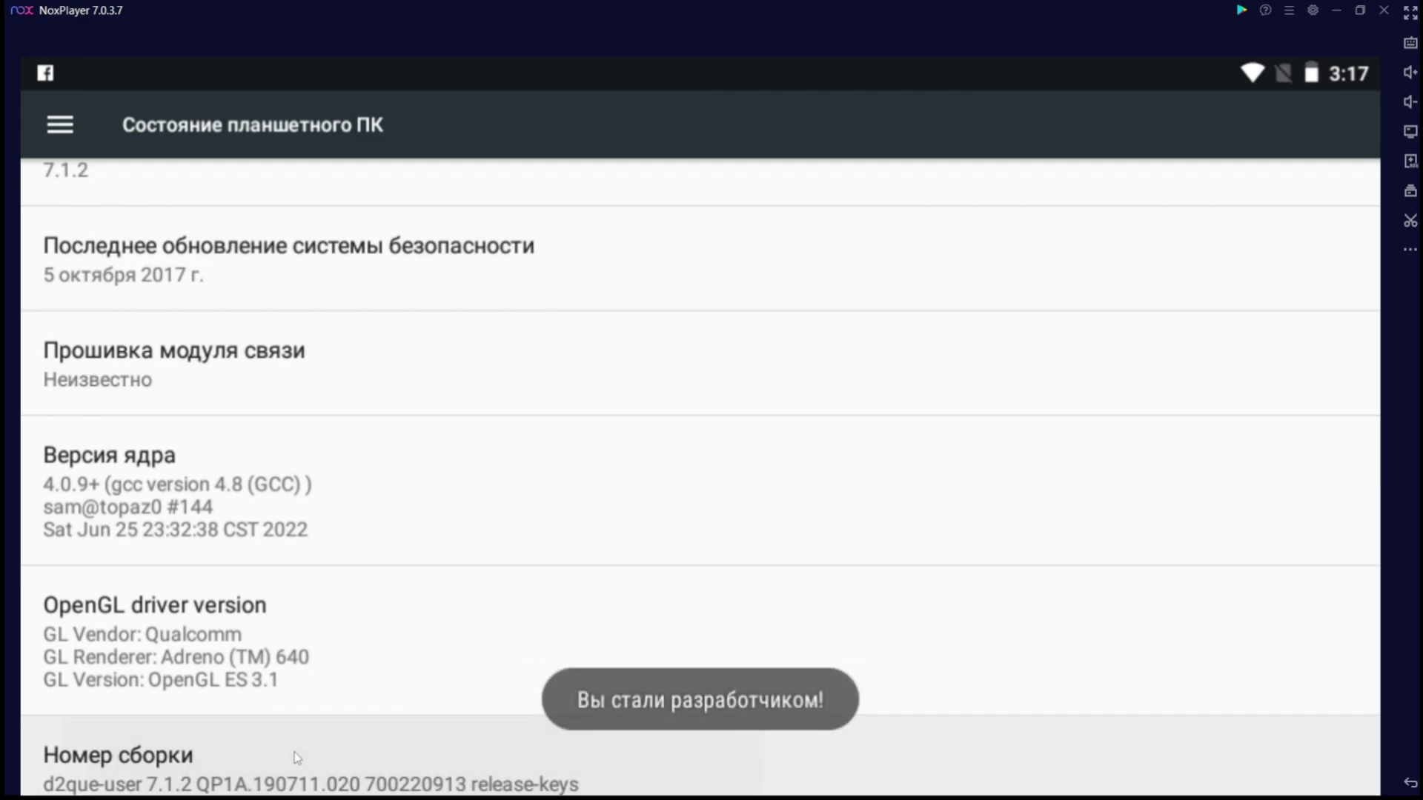
Open the developer options (Для разработчиков) and turn on Не выключать экран.
{"action": "left_click_drag", "start_coordinate": [512, 448], "coordinate": [482, 730]}
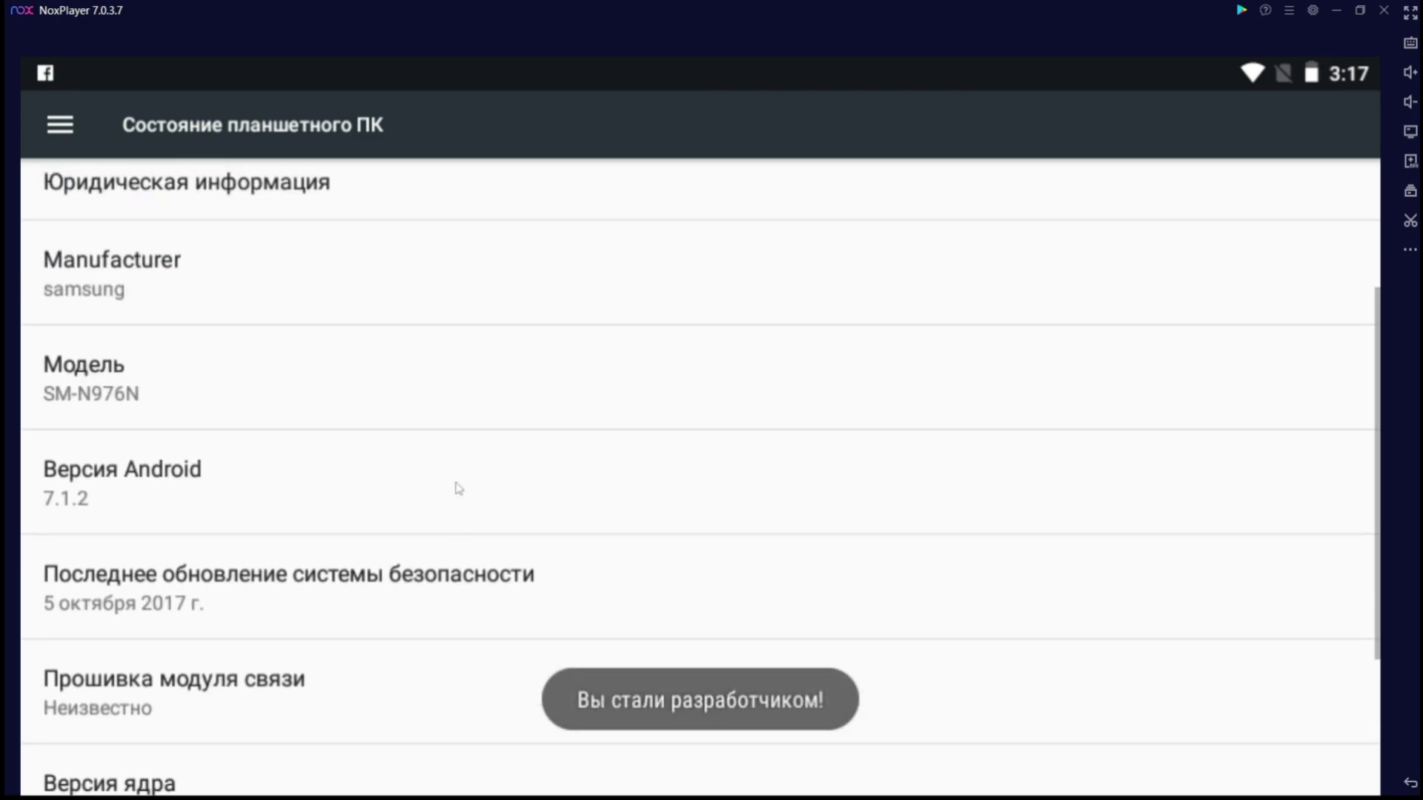
{"action": "left_click_drag", "start_coordinate": [480, 326], "coordinate": [310, 495]}
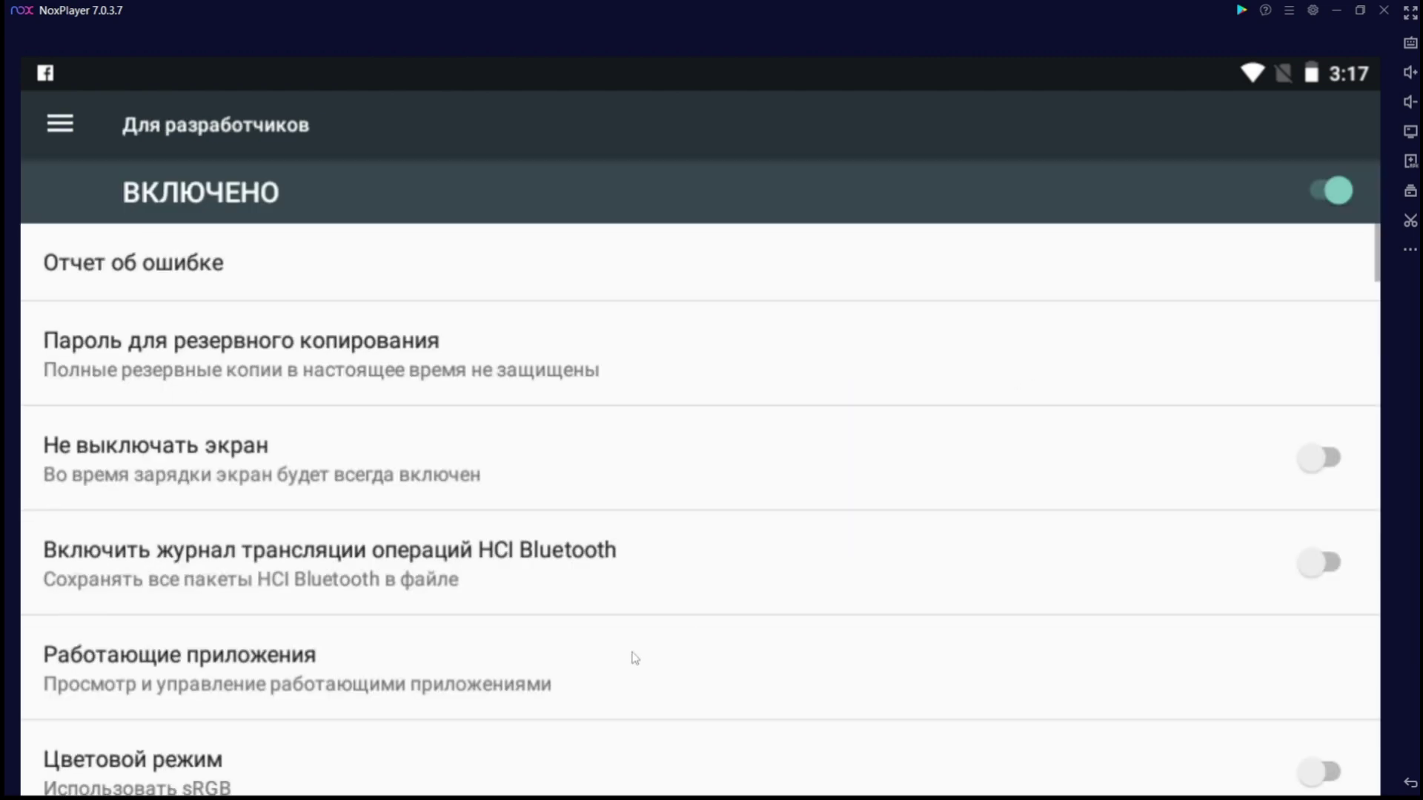
{"action": "left_click", "coordinate": [1327, 461]}
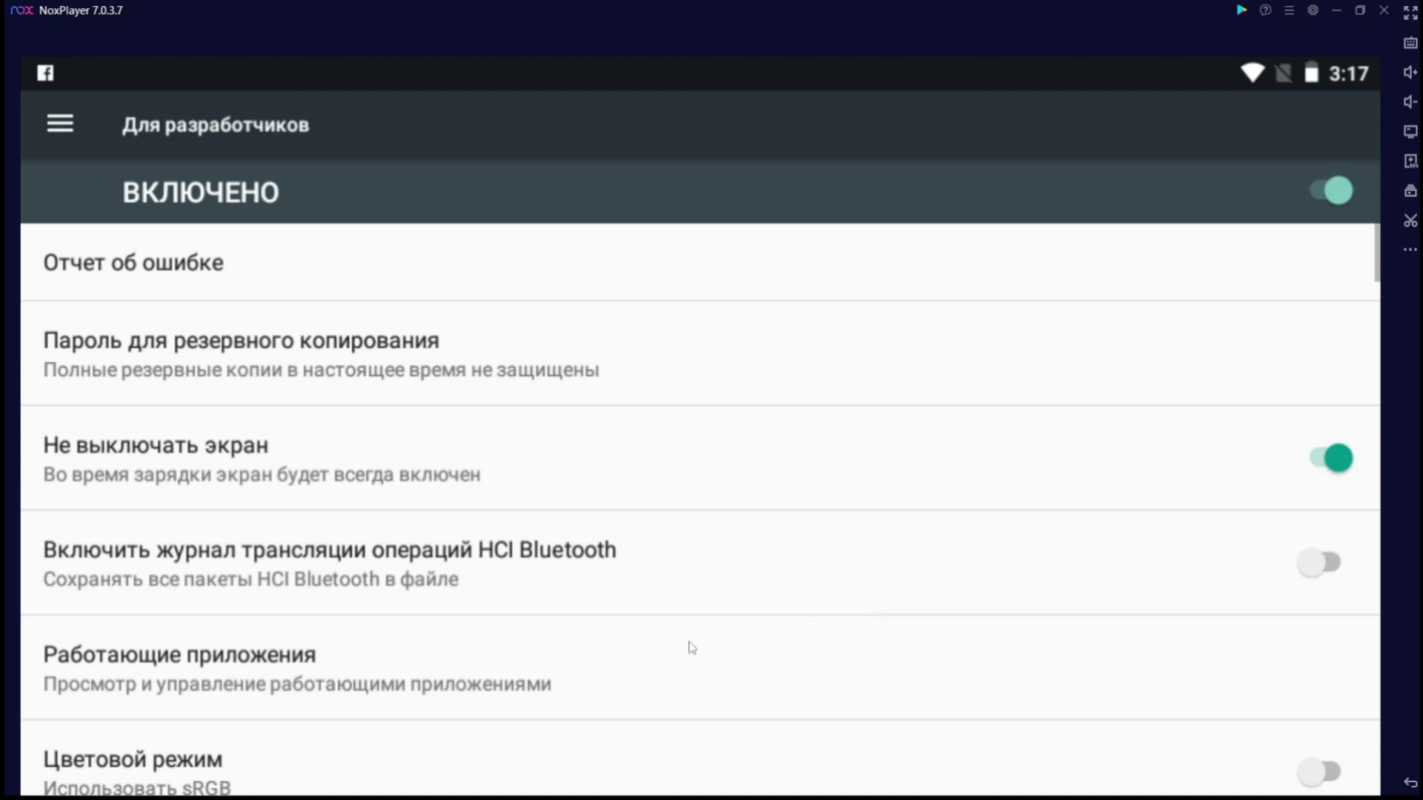
Turn off automatic system updates, enable USB debugging (Отладка по USB) and allow it.
{"action": "left_click_drag", "start_coordinate": [736, 600], "coordinate": [731, 308]}
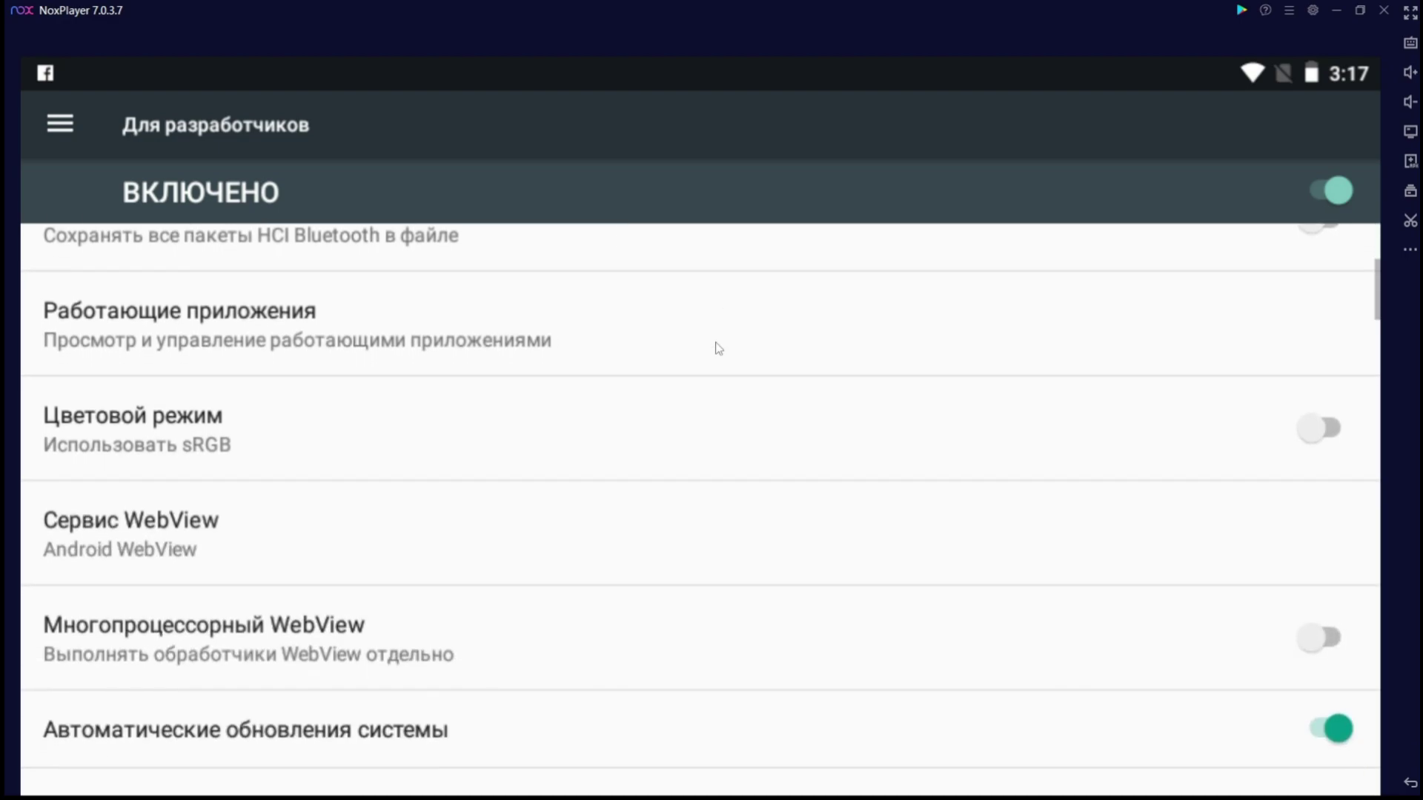
{"action": "left_click_drag", "start_coordinate": [664, 571], "coordinate": [724, 243]}
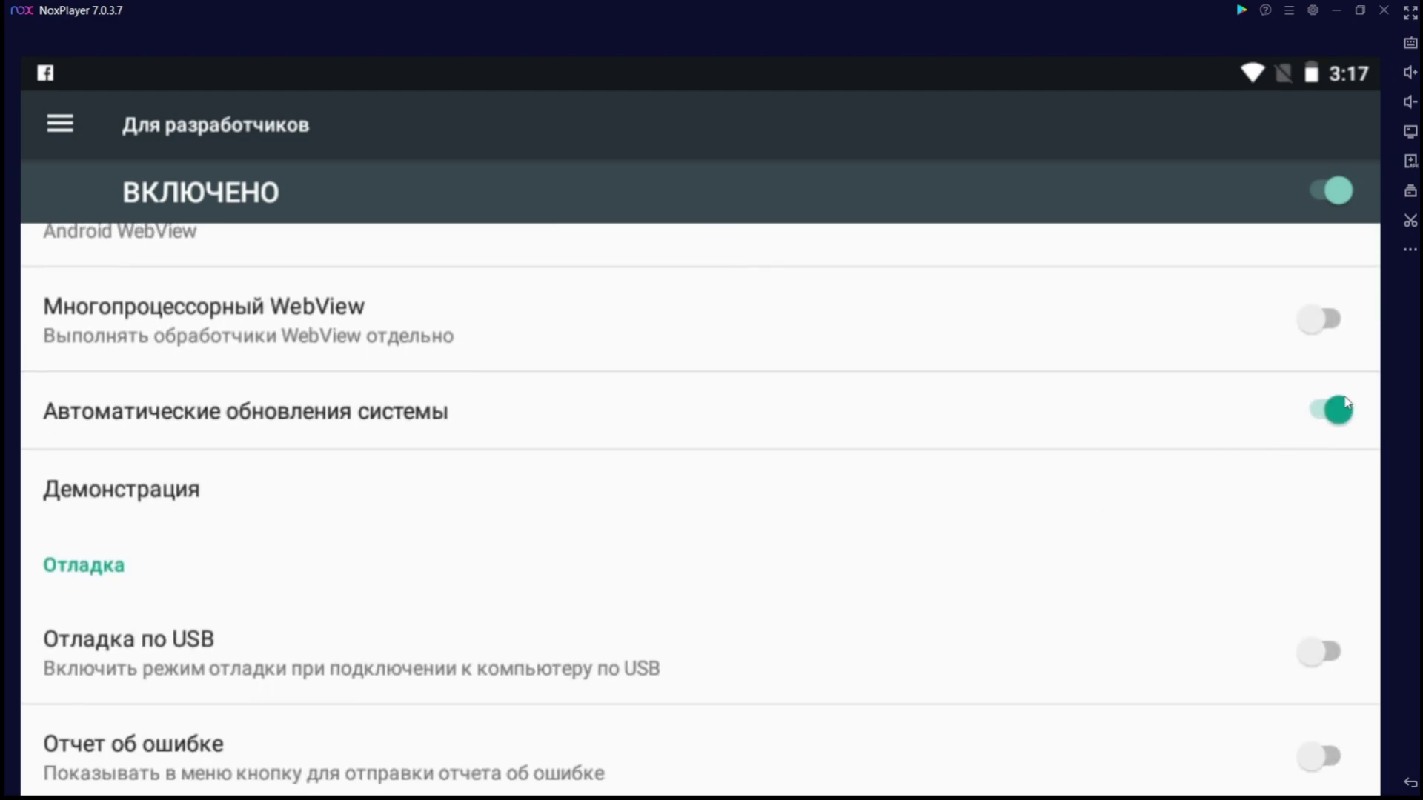
{"action": "left_click", "coordinate": [1326, 410]}
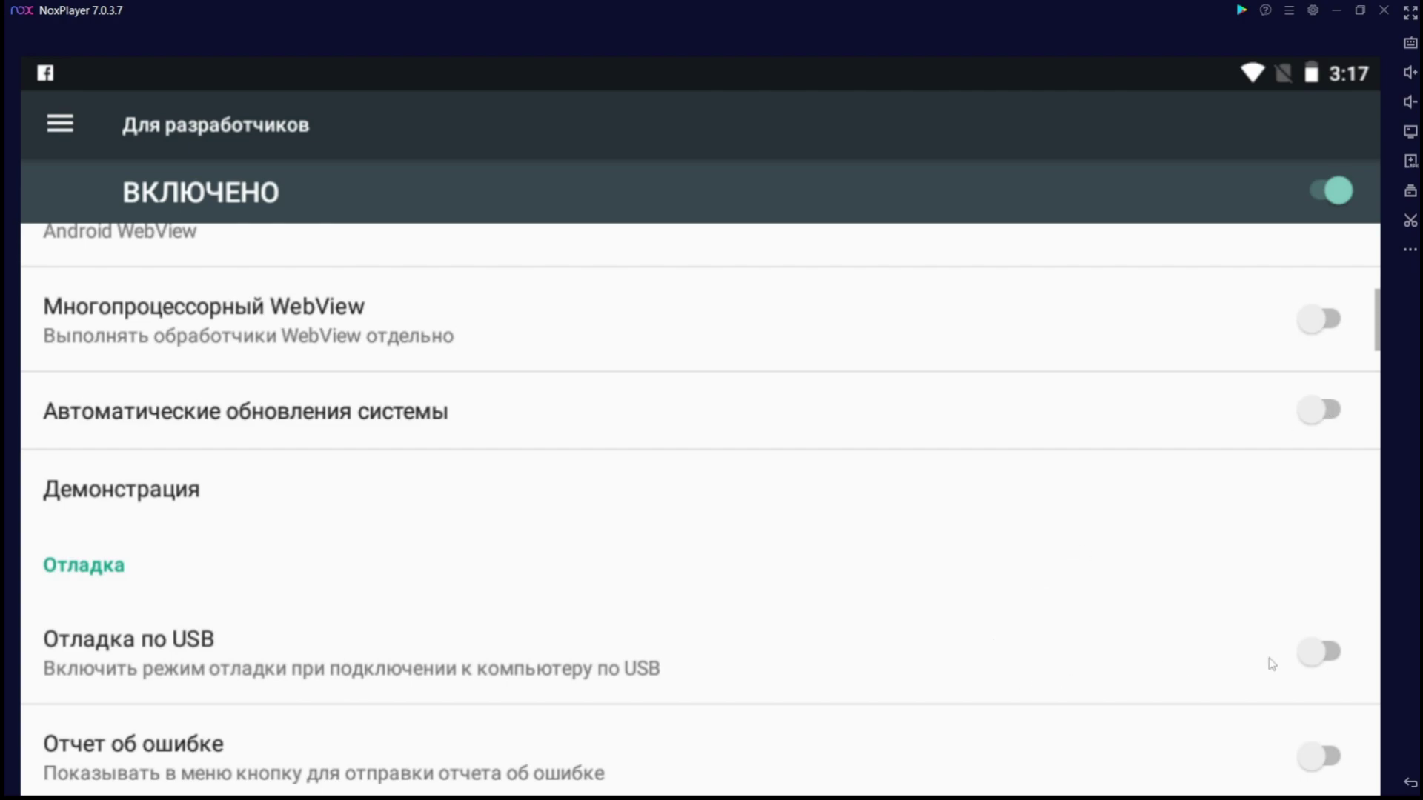
{"action": "left_click", "coordinate": [1336, 655]}
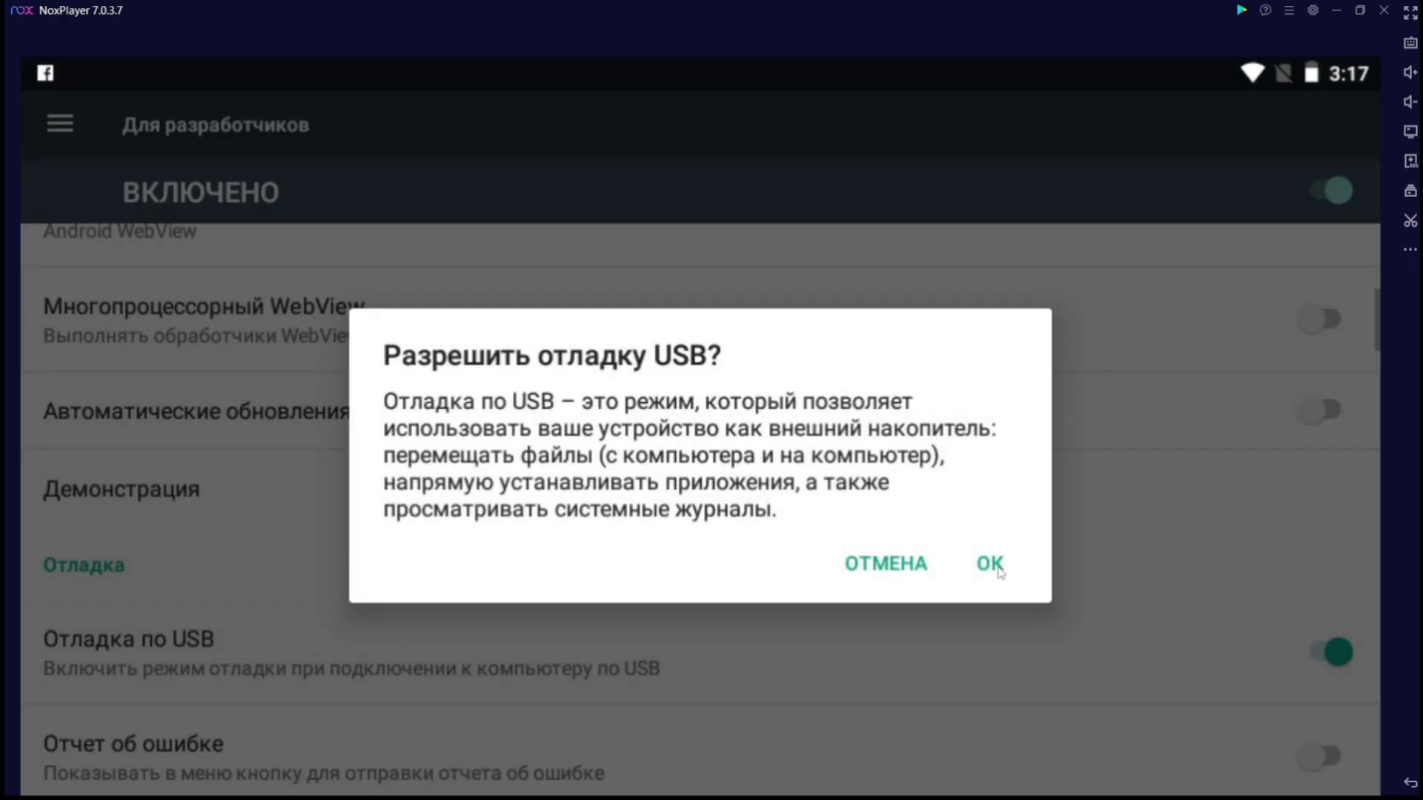
{"action": "left_click", "coordinate": [997, 568]}
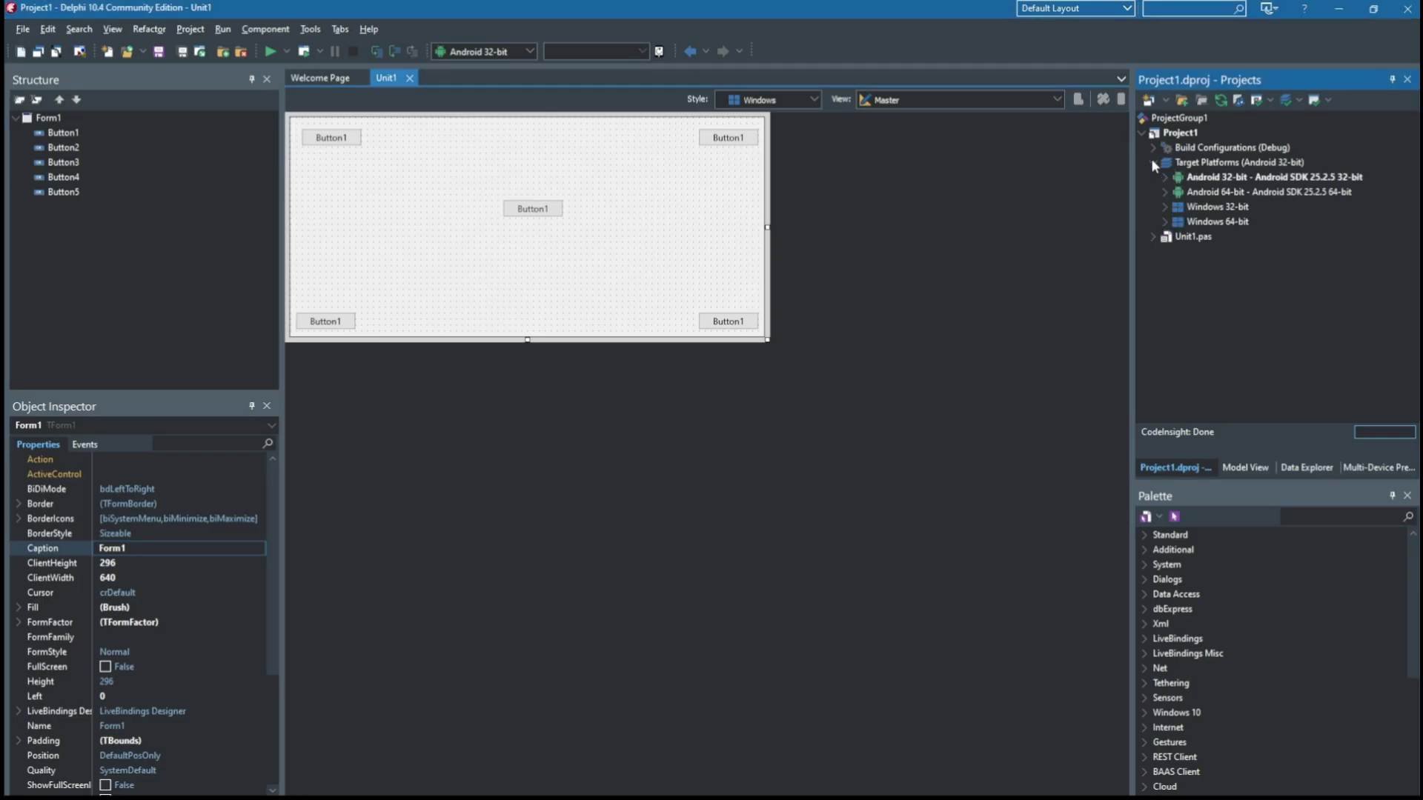
Switch to Delphi, expand the Android 32-bit platform down to its Target node and open the SDK Manager options.
{"action": "left_click", "coordinate": [1164, 178]}
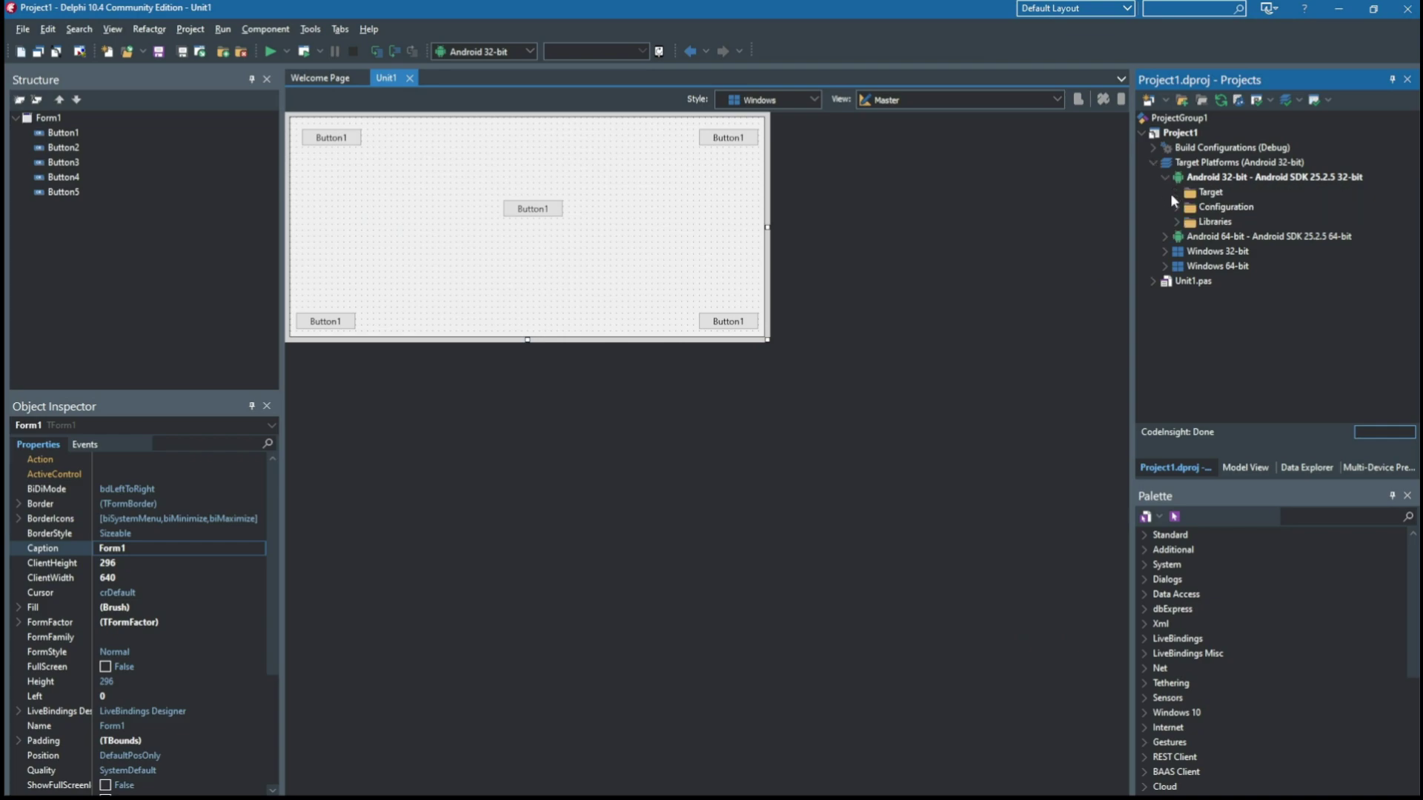
{"action": "left_click", "coordinate": [1170, 193]}
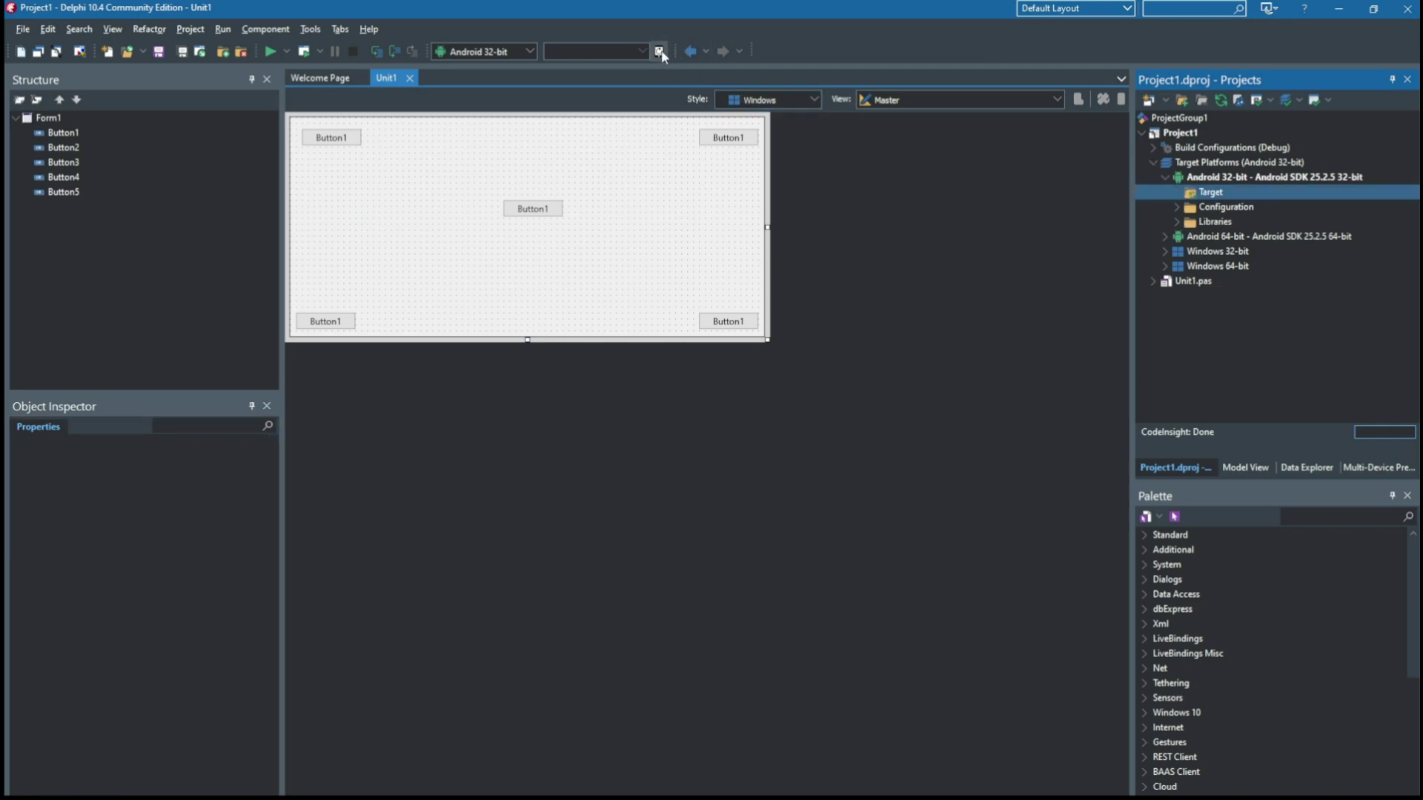
{"action": "left_click", "coordinate": [310, 29]}
{"action": "left_click", "coordinate": [315, 46]}
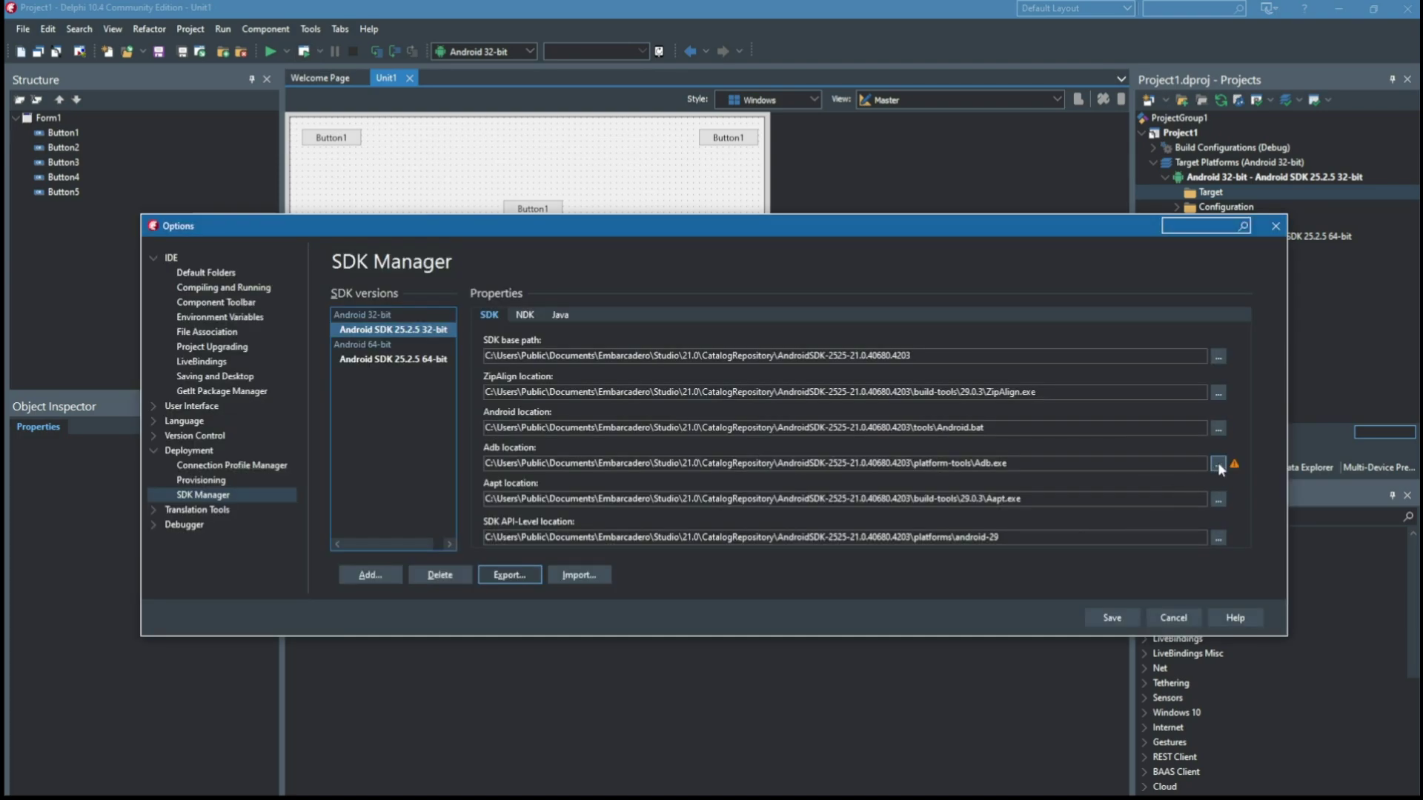
Set the Android SDK's Adb location to I:\Nox\bin\adb.exe and save the options.
{"action": "left_click", "coordinate": [1217, 463]}
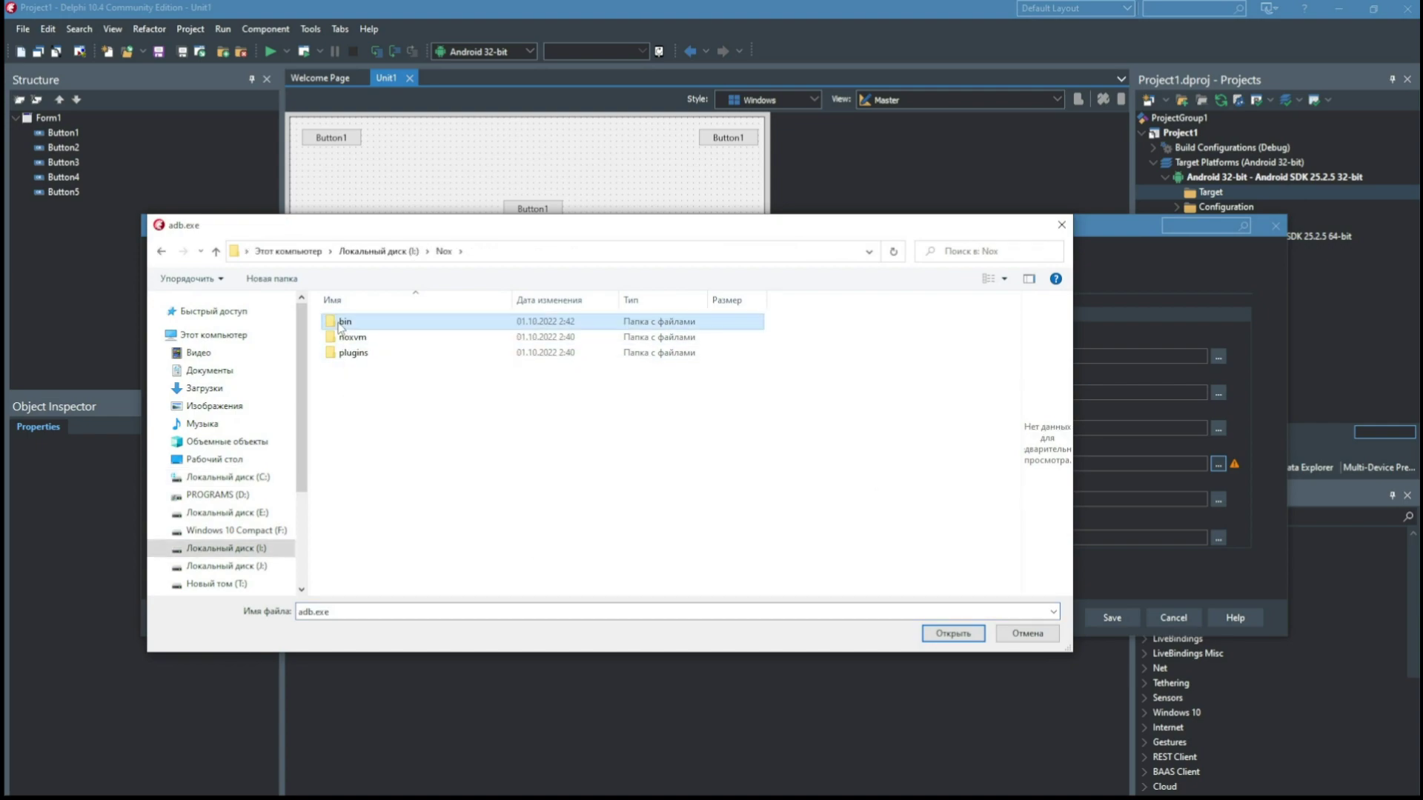
{"action": "double_click", "coordinate": [342, 323]}
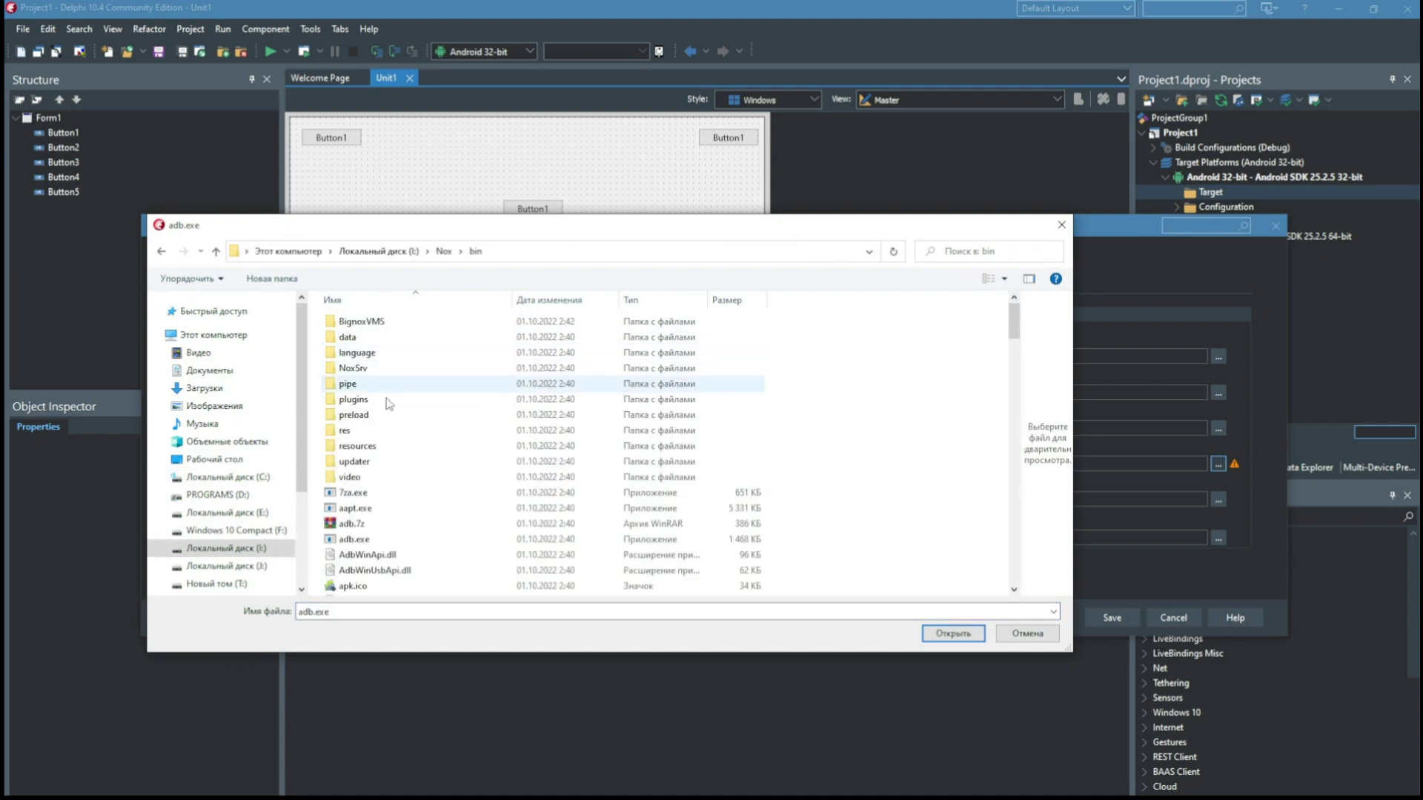
{"action": "left_click", "coordinate": [352, 542]}
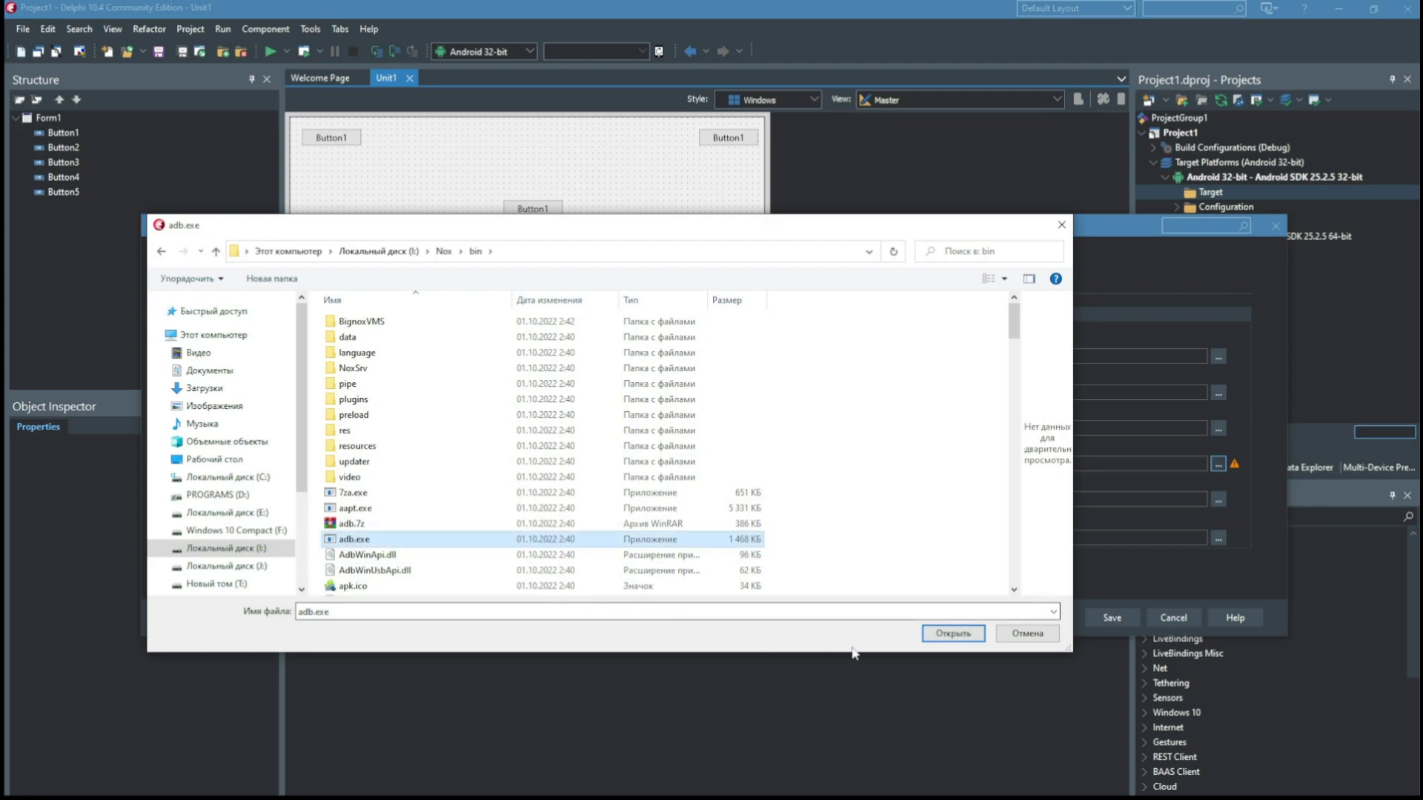
{"action": "left_click", "coordinate": [953, 634]}
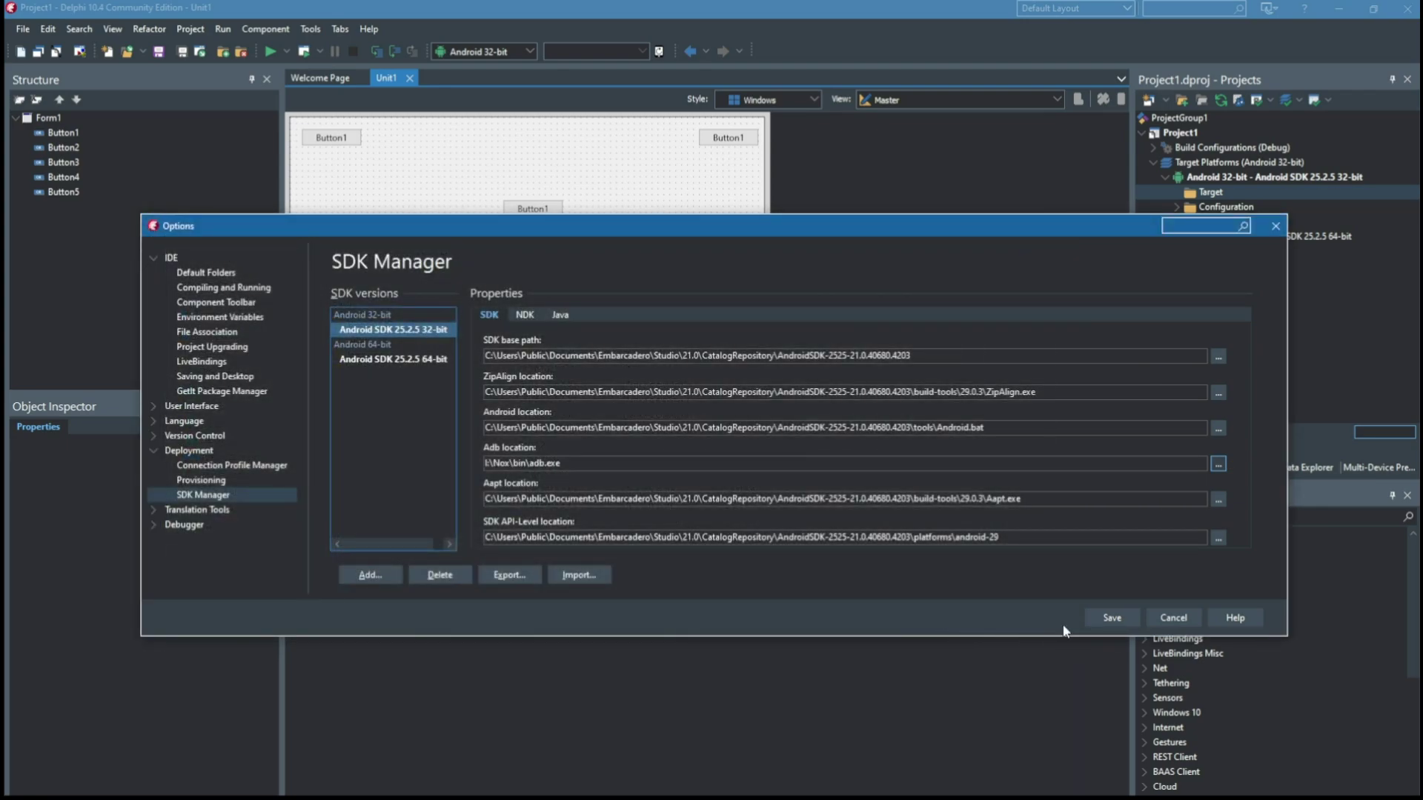
{"action": "left_click", "coordinate": [1111, 620]}
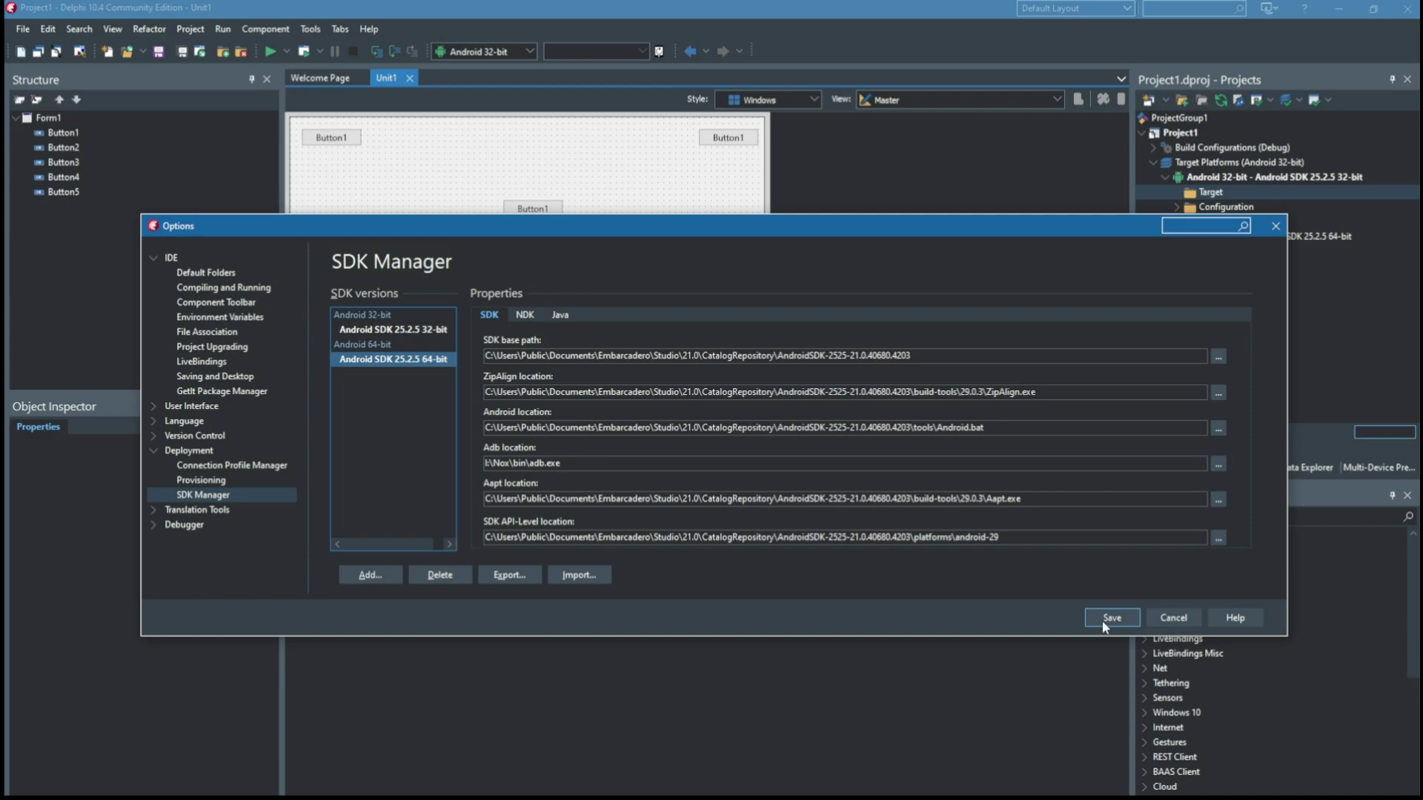
{"action": "left_click", "coordinate": [1112, 620]}
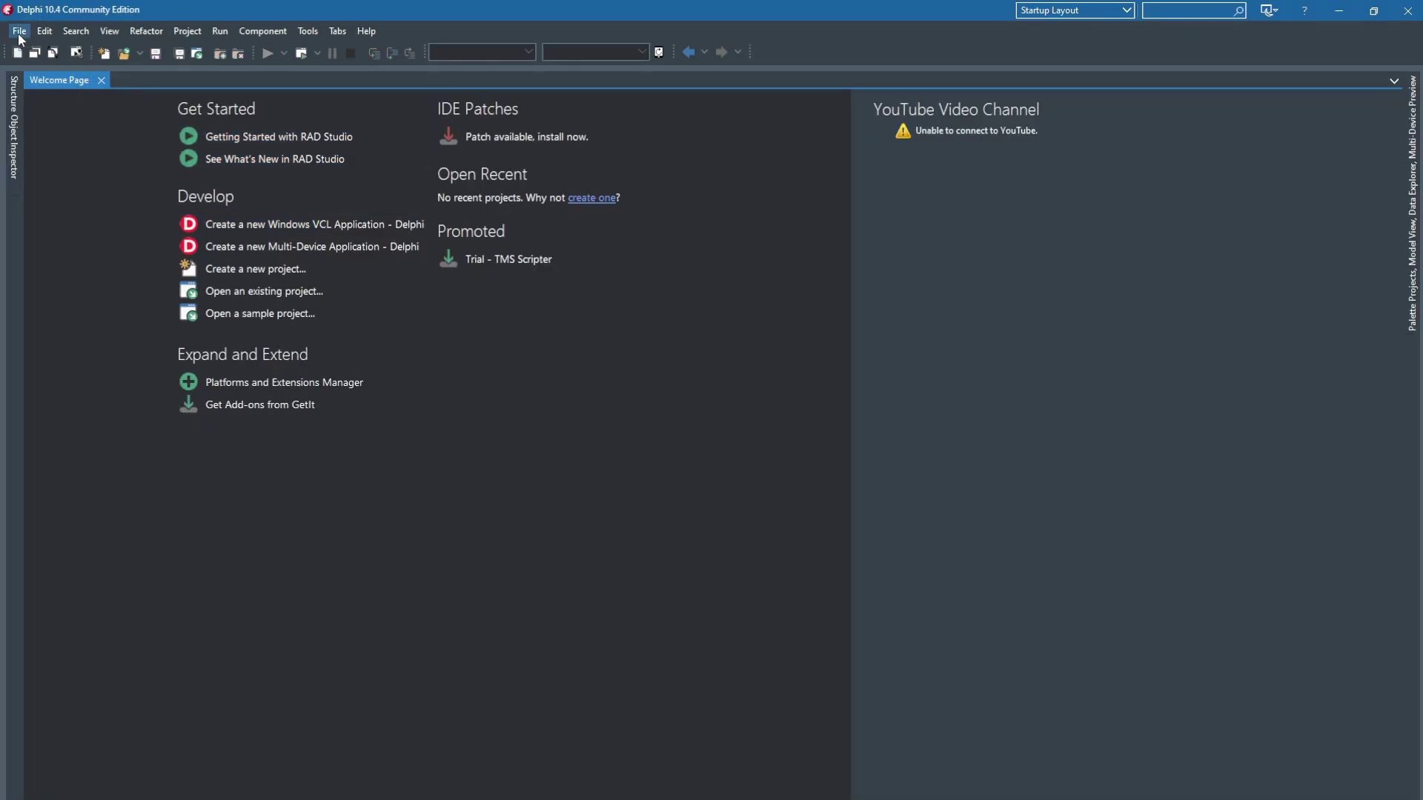
Create a new Multi-Device Application project in Delphi and save all its files.
{"action": "left_click", "coordinate": [20, 30]}
{"action": "mouse_move", "coordinate": [29, 48]}
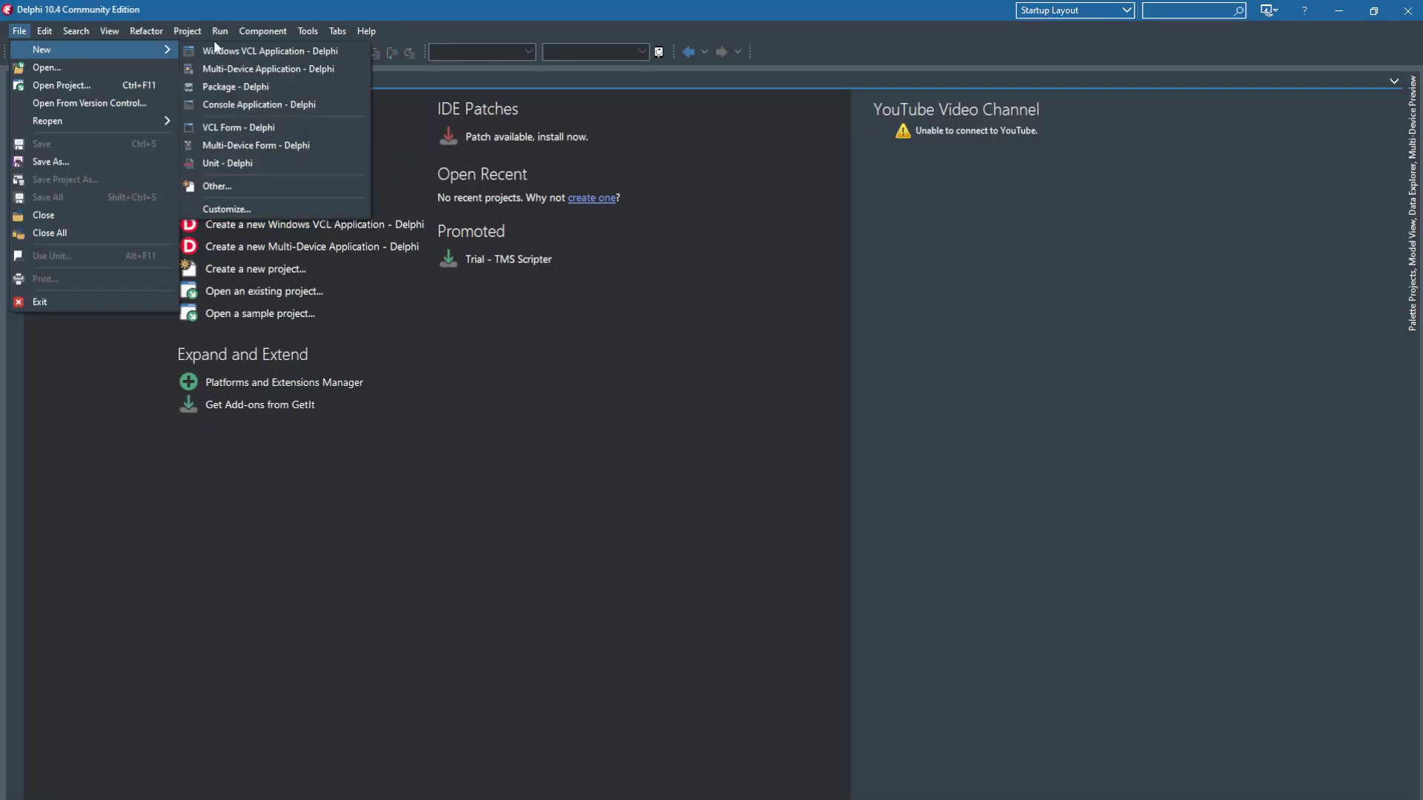
{"action": "left_click", "coordinate": [219, 65]}
{"action": "left_click", "coordinate": [834, 629]}
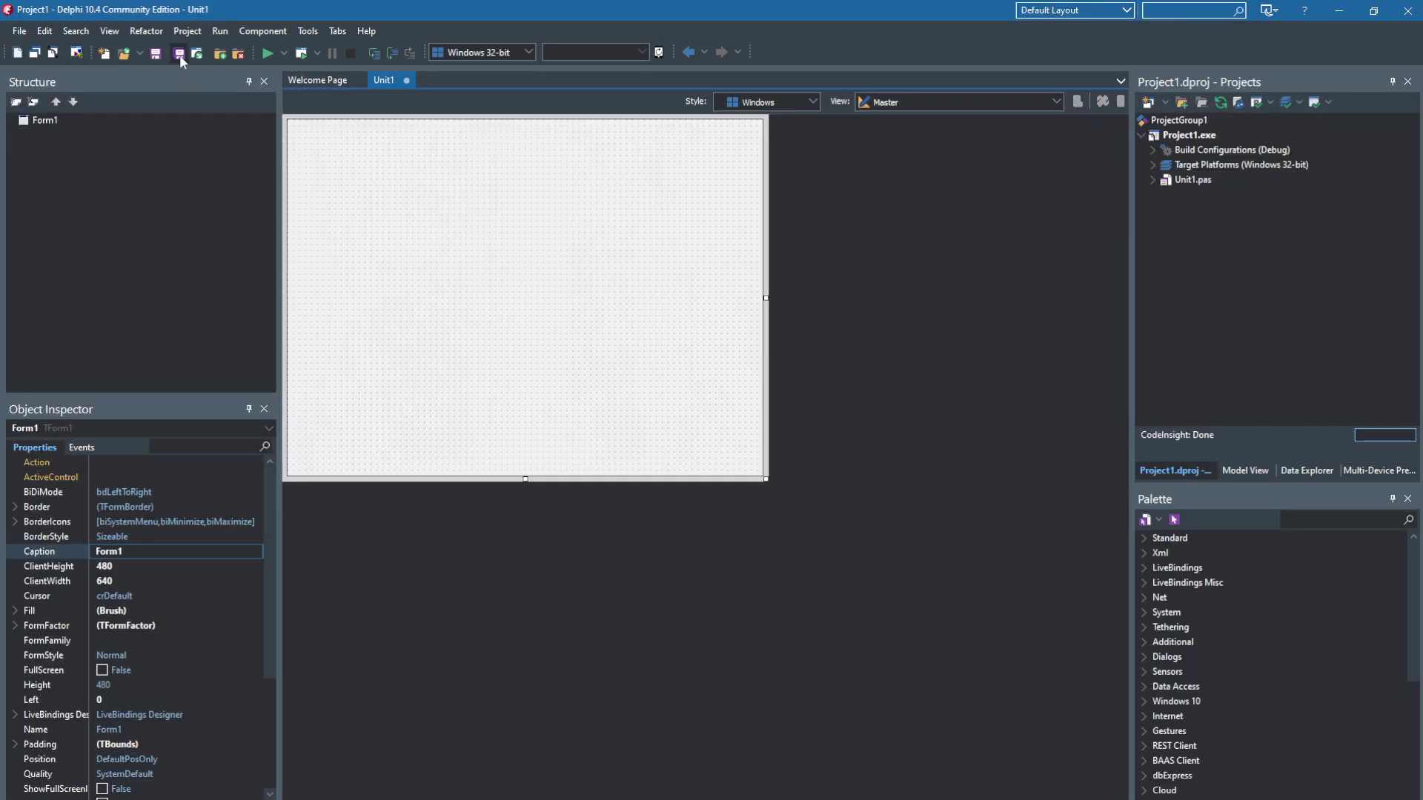
{"action": "left_click", "coordinate": [179, 53]}
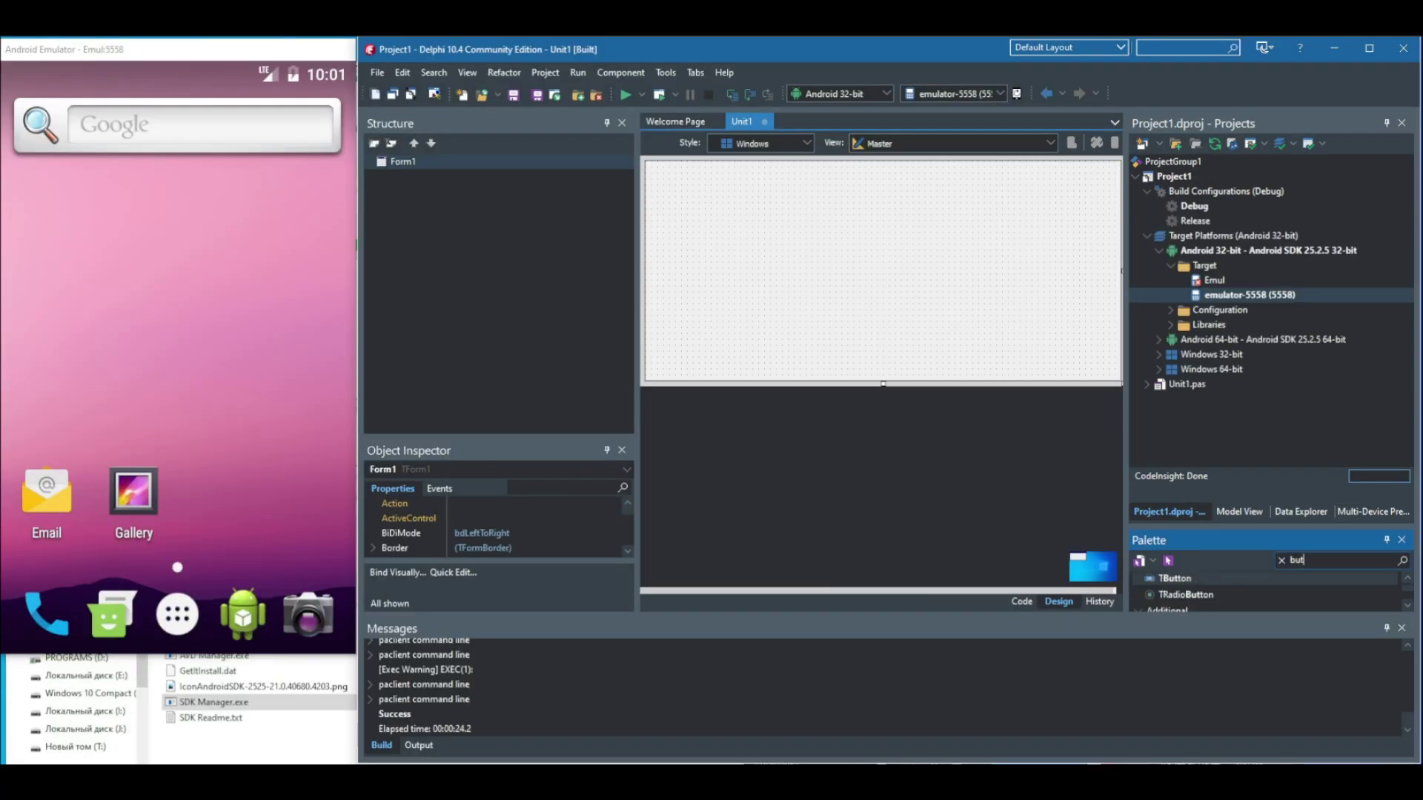
Place a TButton near the form's upper-left corner and paste copies of it onto the form.
{"action": "left_click_drag", "start_coordinate": [1183, 586], "coordinate": [786, 227]}
{"action": "key", "text": "ctrl+c"}
{"action": "key", "text": "ctrl+v"}
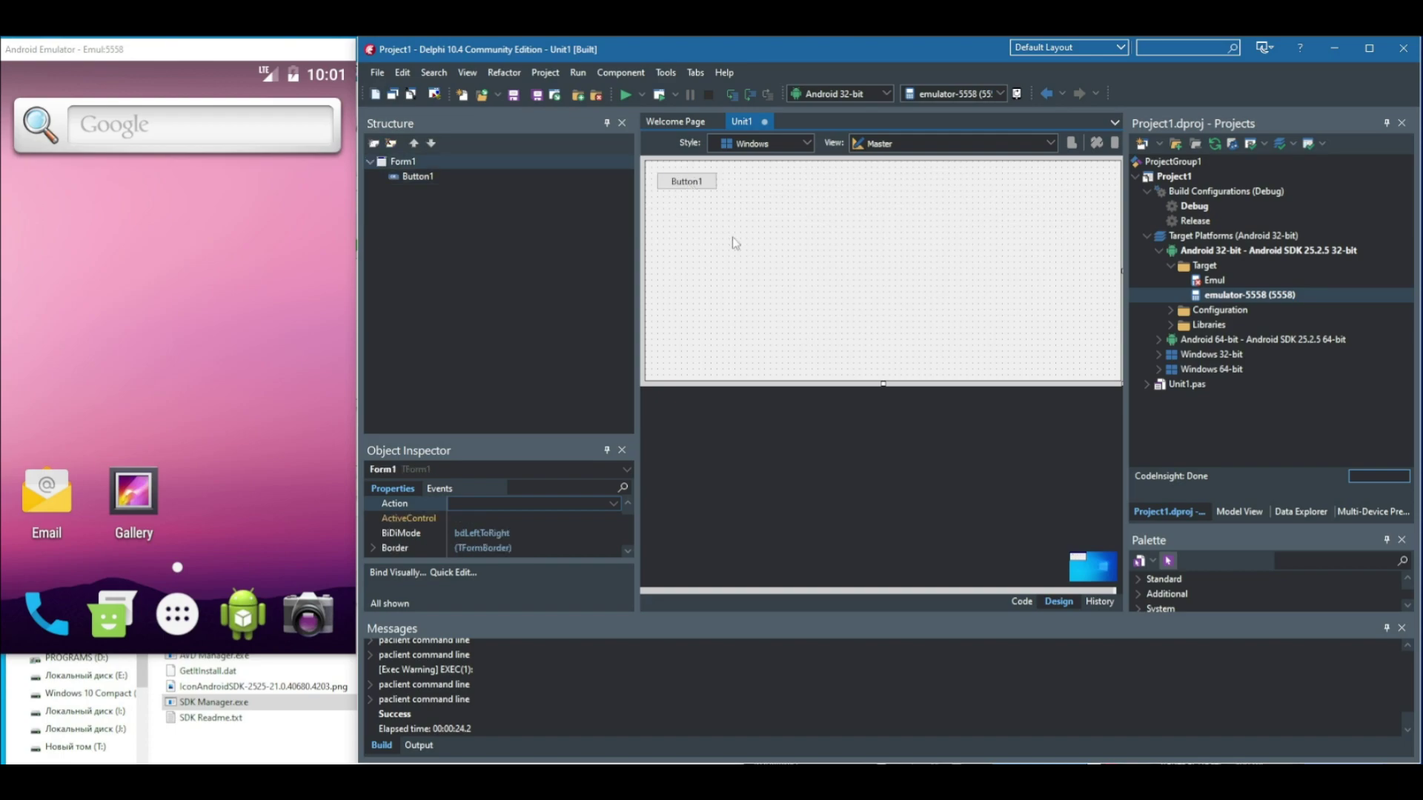
{"action": "key", "text": "ctrl+v"}
{"action": "key", "text": "ctrl+v"}
Arrange the button copies so one sits in each form corner and one in the centre, and run the project on emulator-5558.
{"action": "left_click", "coordinate": [762, 237]}
{"action": "left_click_drag", "start_coordinate": [696, 194], "coordinate": [1081, 184]}
{"action": "left_click_drag", "start_coordinate": [752, 200], "coordinate": [1082, 367]}
{"action": "left_click_drag", "start_coordinate": [686, 199], "coordinate": [890, 252]}
{"action": "key", "text": "ctrl+v"}
{"action": "left_click", "coordinate": [847, 356]}
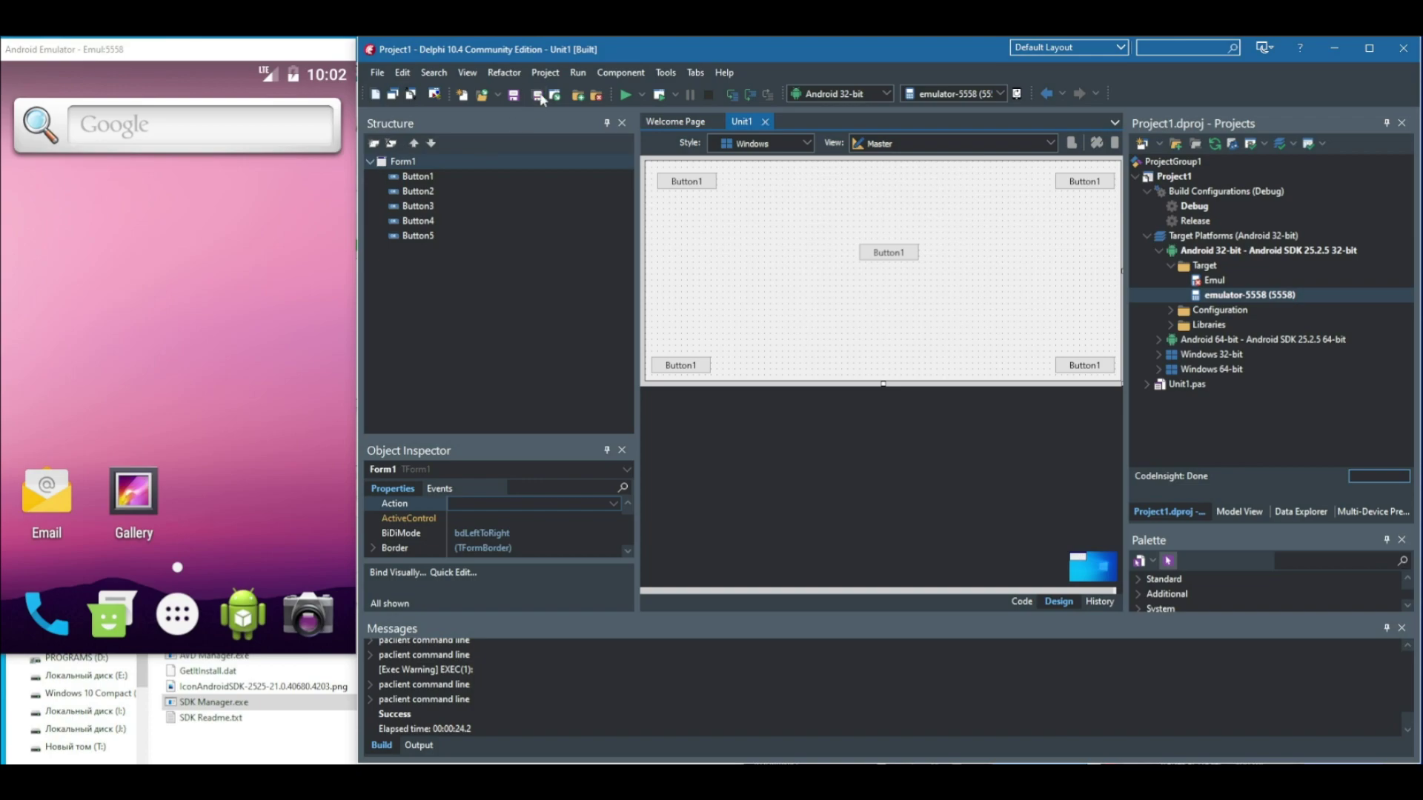
{"action": "left_click", "coordinate": [625, 94]}
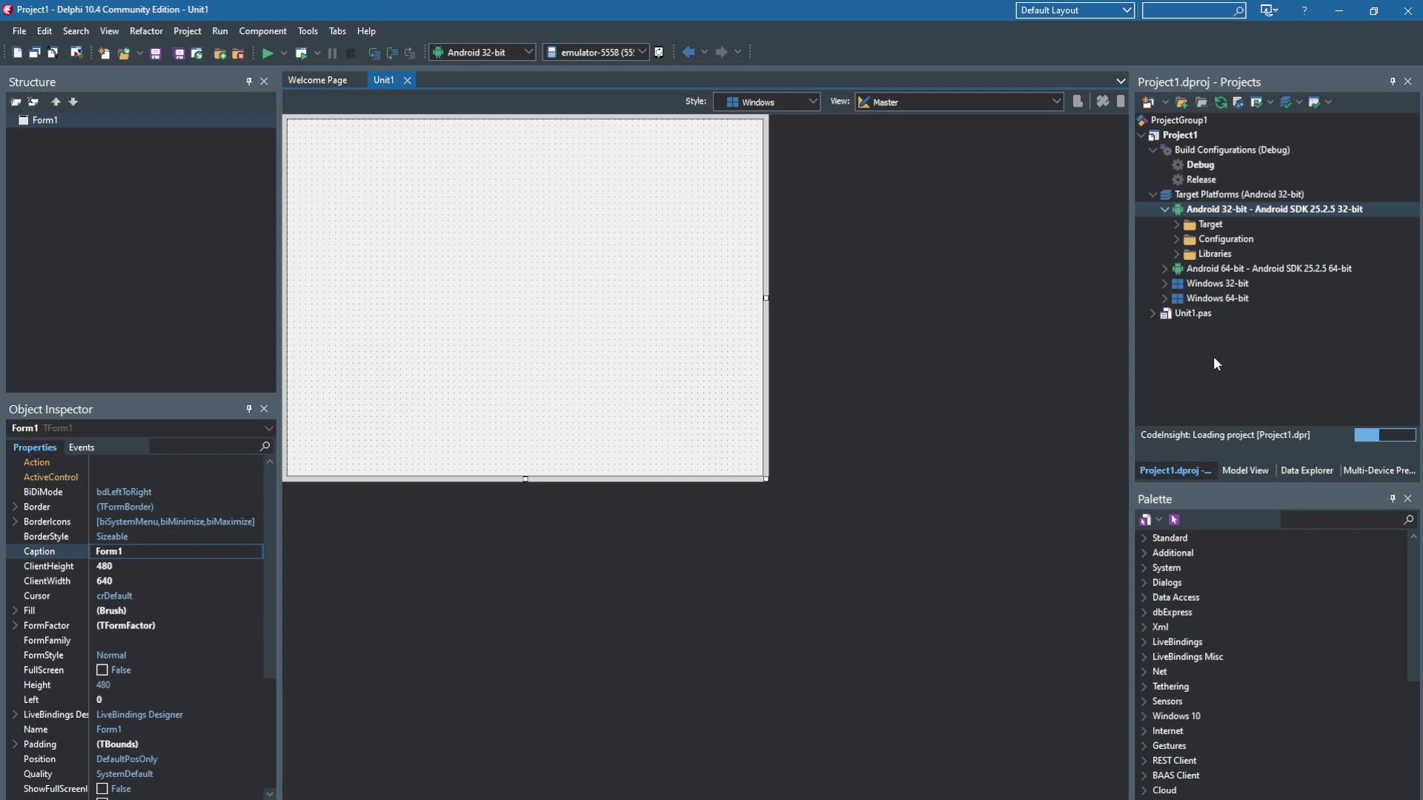
Select emulator-5558 under the Android 32-bit Target and activate Windows 32-bit, keeping both Android platforms expanded.
{"action": "left_click", "coordinate": [1177, 224]}
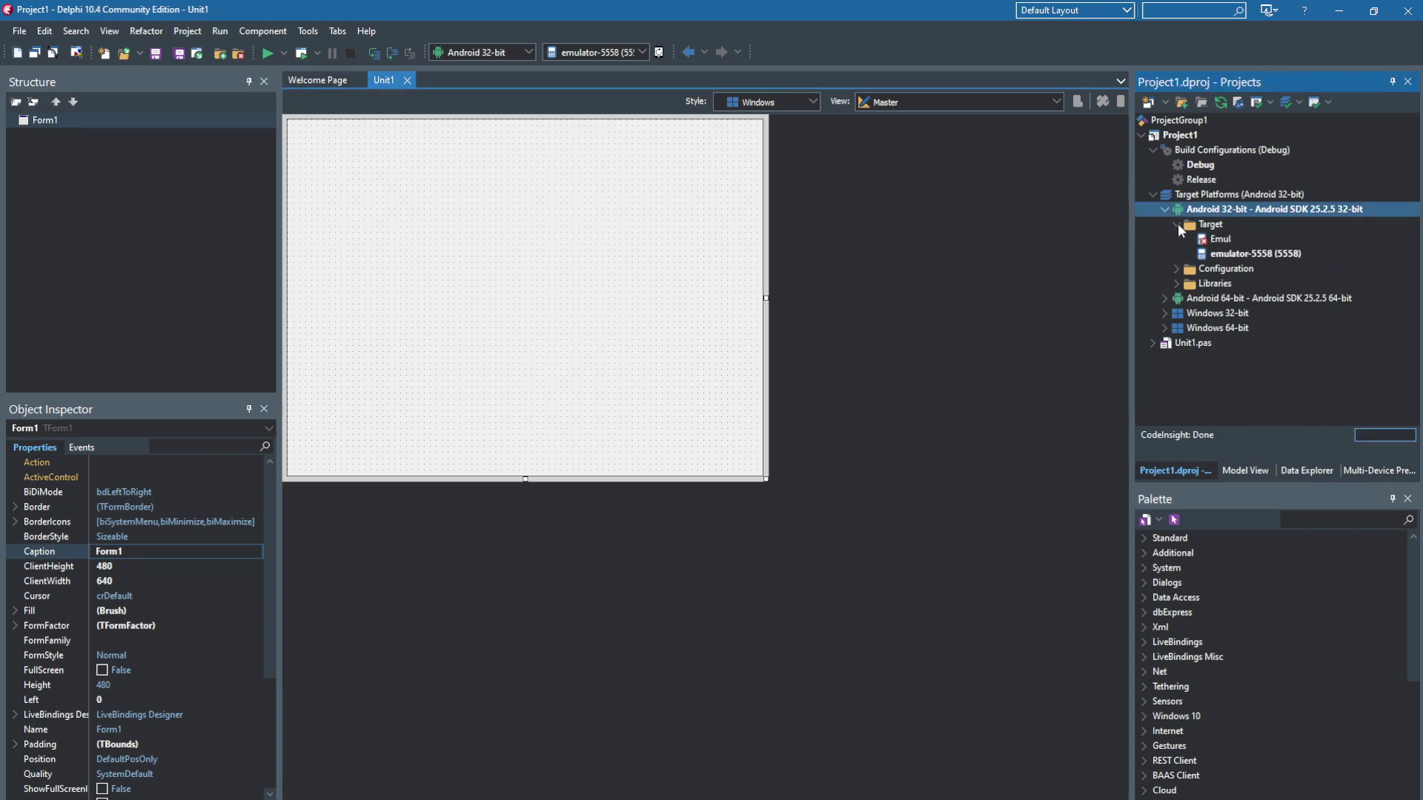
{"action": "left_click", "coordinate": [1231, 255]}
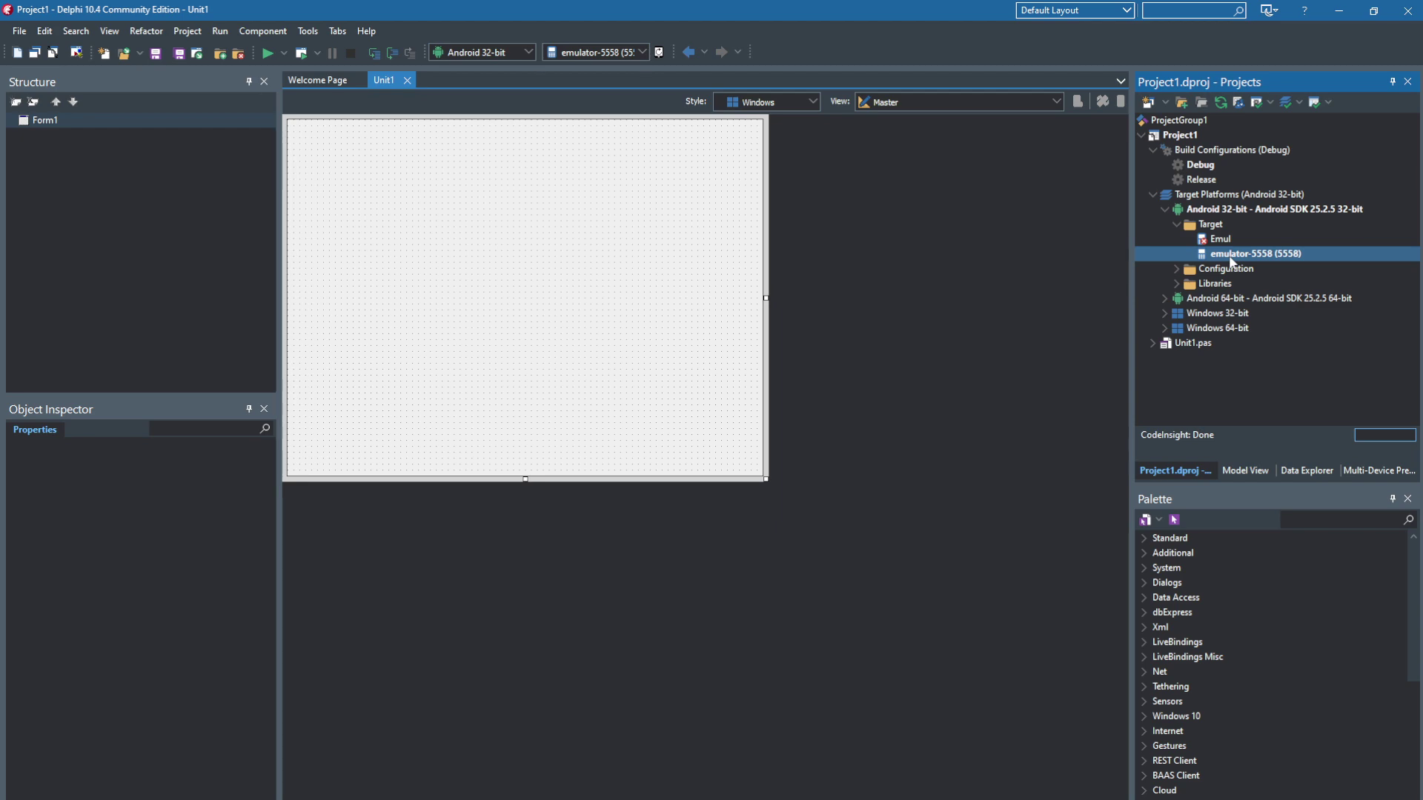
{"action": "double_click", "coordinate": [1217, 313]}
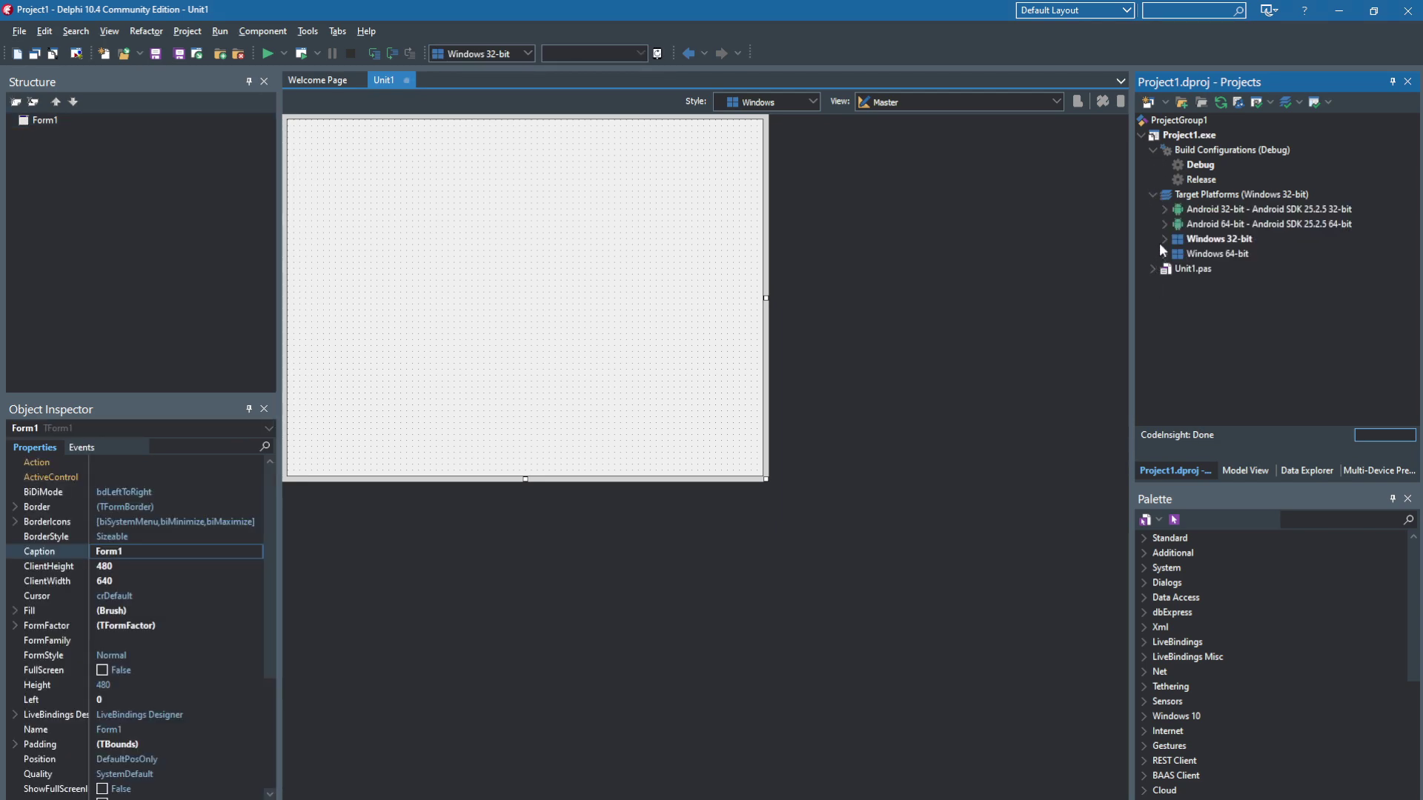
{"action": "left_click", "coordinate": [1164, 209]}
{"action": "left_click", "coordinate": [1164, 268]}
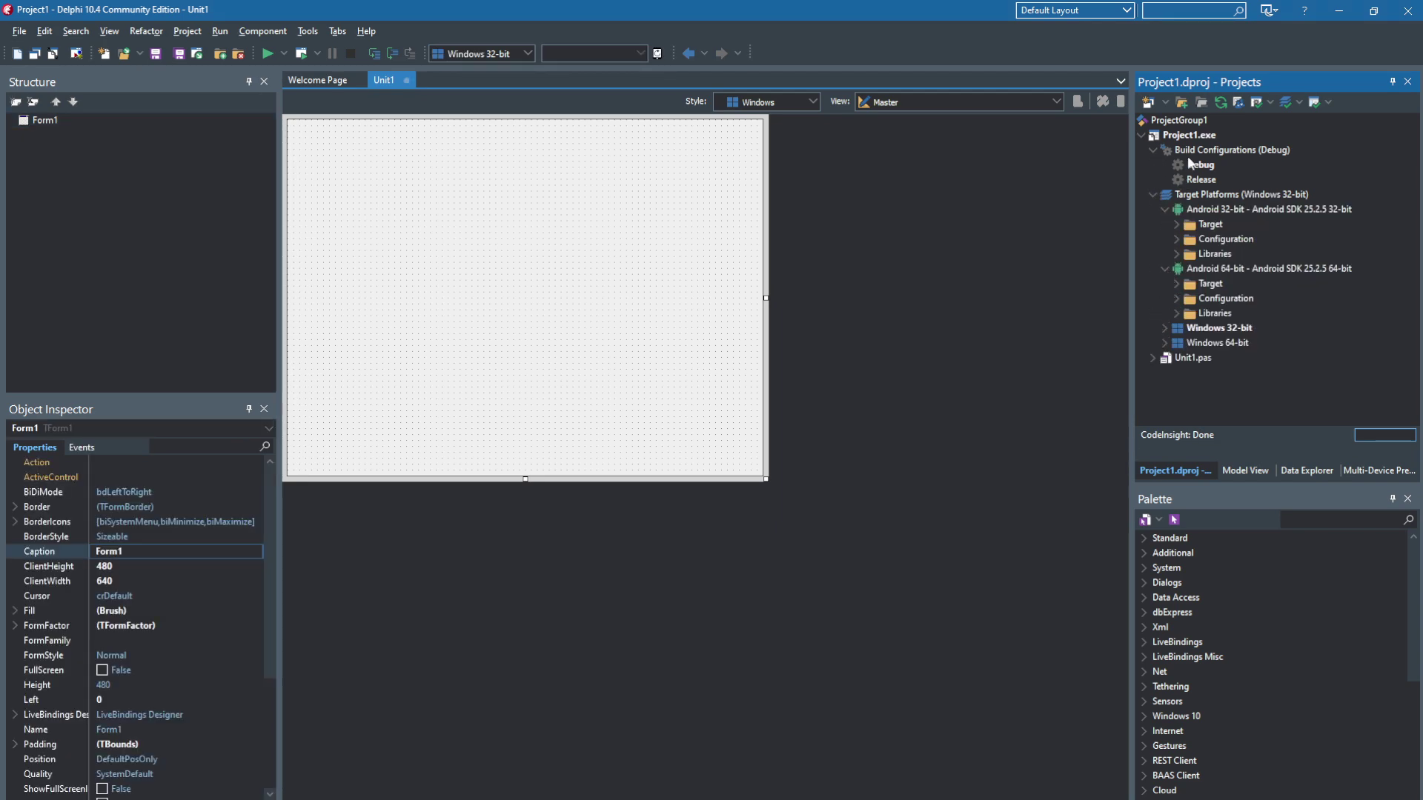
Switch the active build configuration between Release and Debug, ending with Release activated.
{"action": "double_click", "coordinate": [1201, 179]}
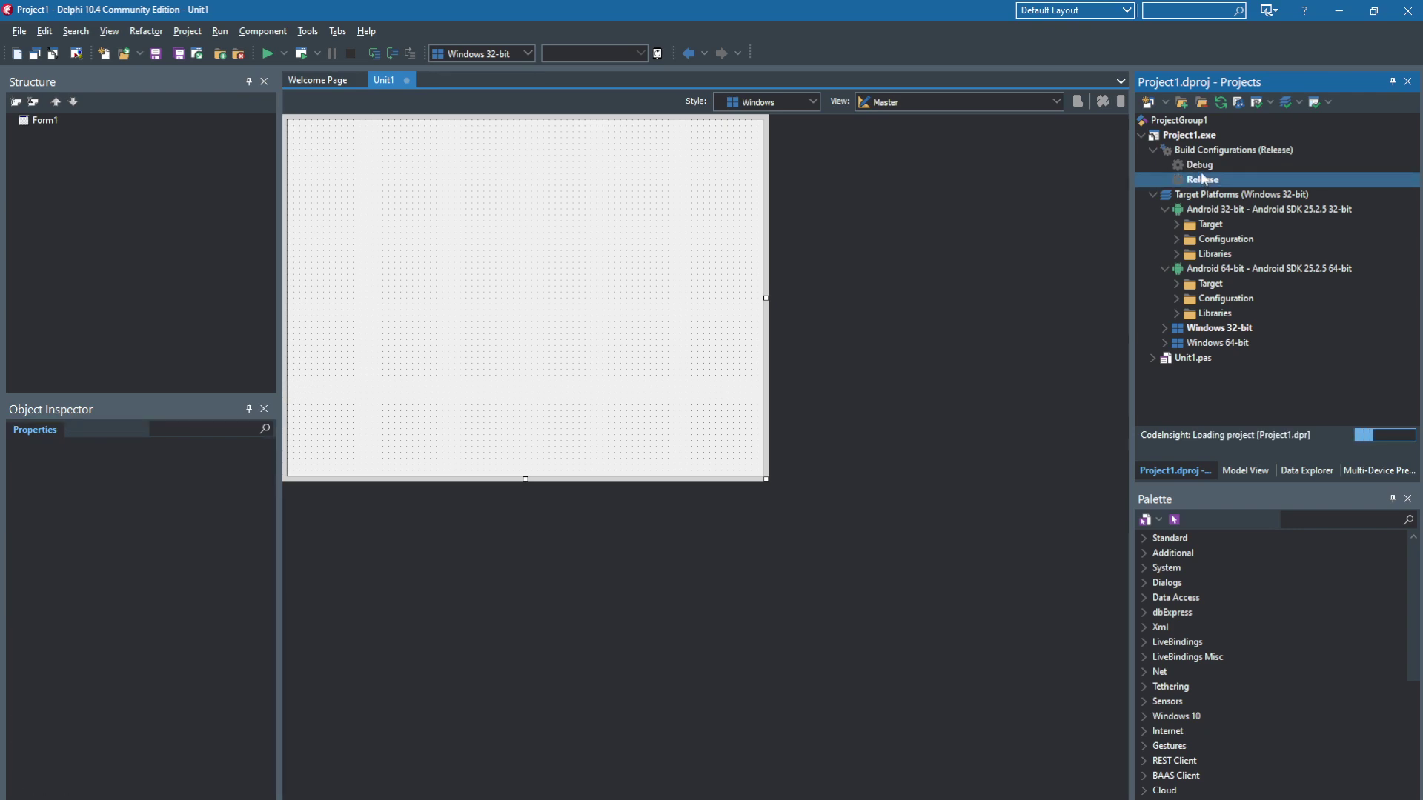
{"action": "double_click", "coordinate": [1202, 169]}
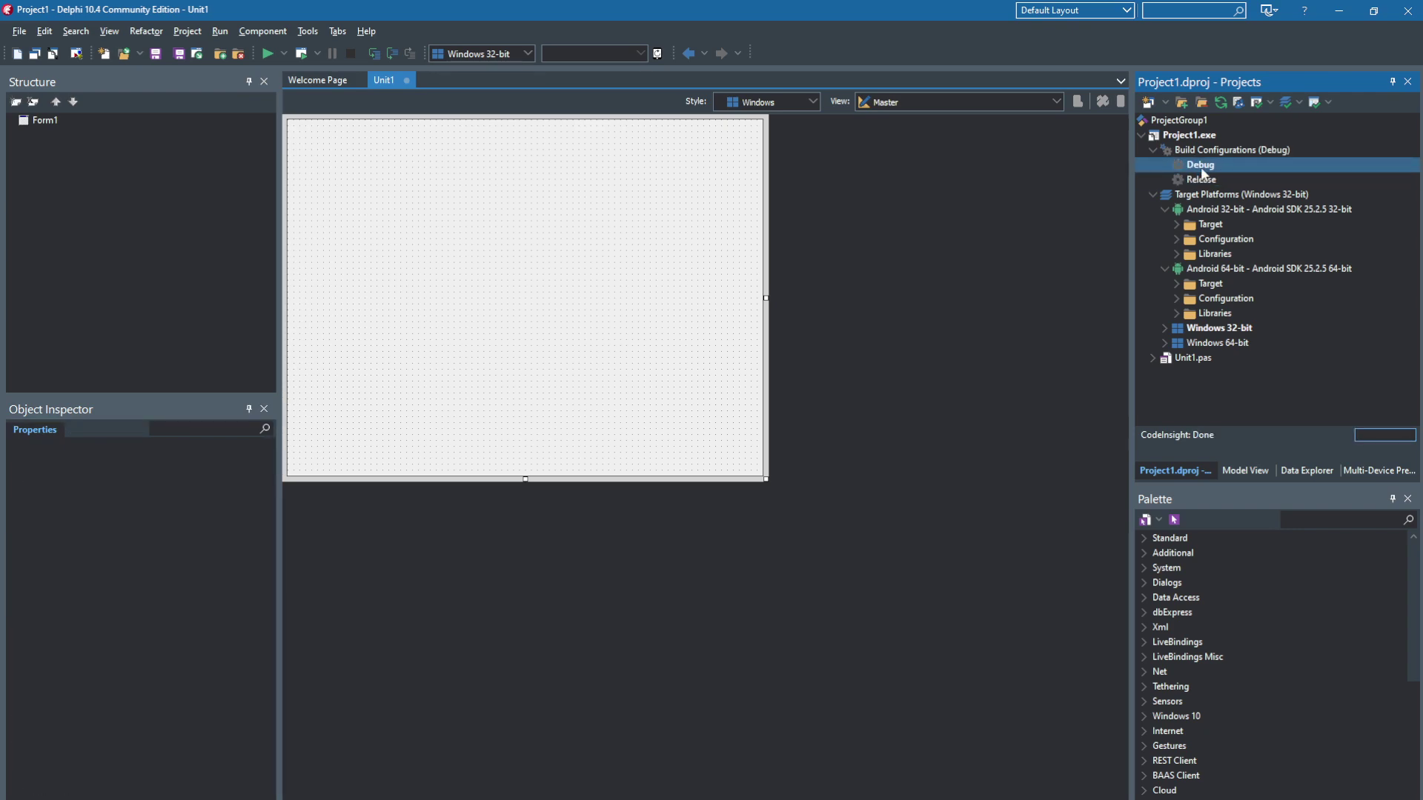
{"action": "right_click", "coordinate": [1198, 181]}
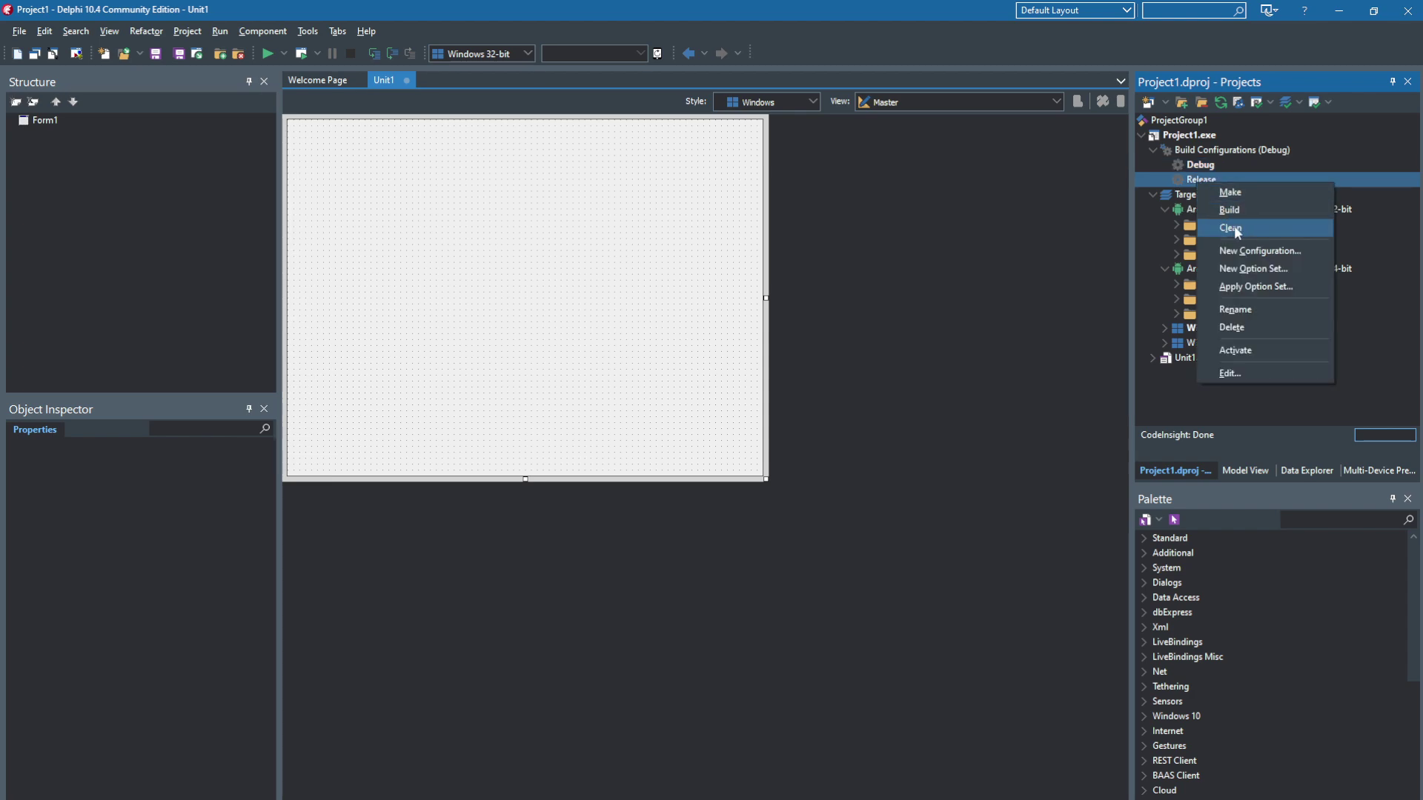
{"action": "left_click", "coordinate": [1234, 351]}
{"action": "left_click", "coordinate": [1226, 392]}
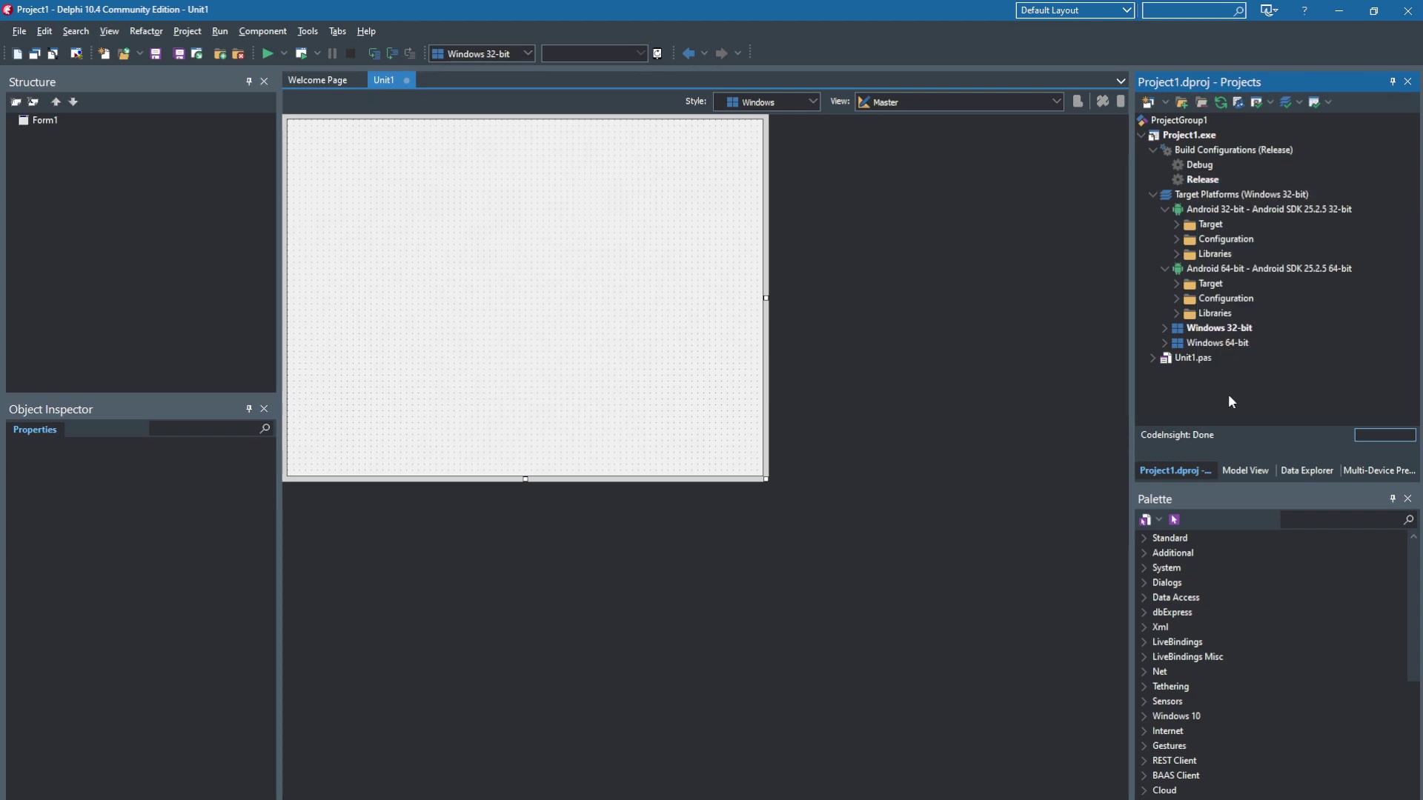
Switch the active target platform to Android 64-bit, followed by Android 32-bit.
{"action": "left_click", "coordinate": [1192, 224]}
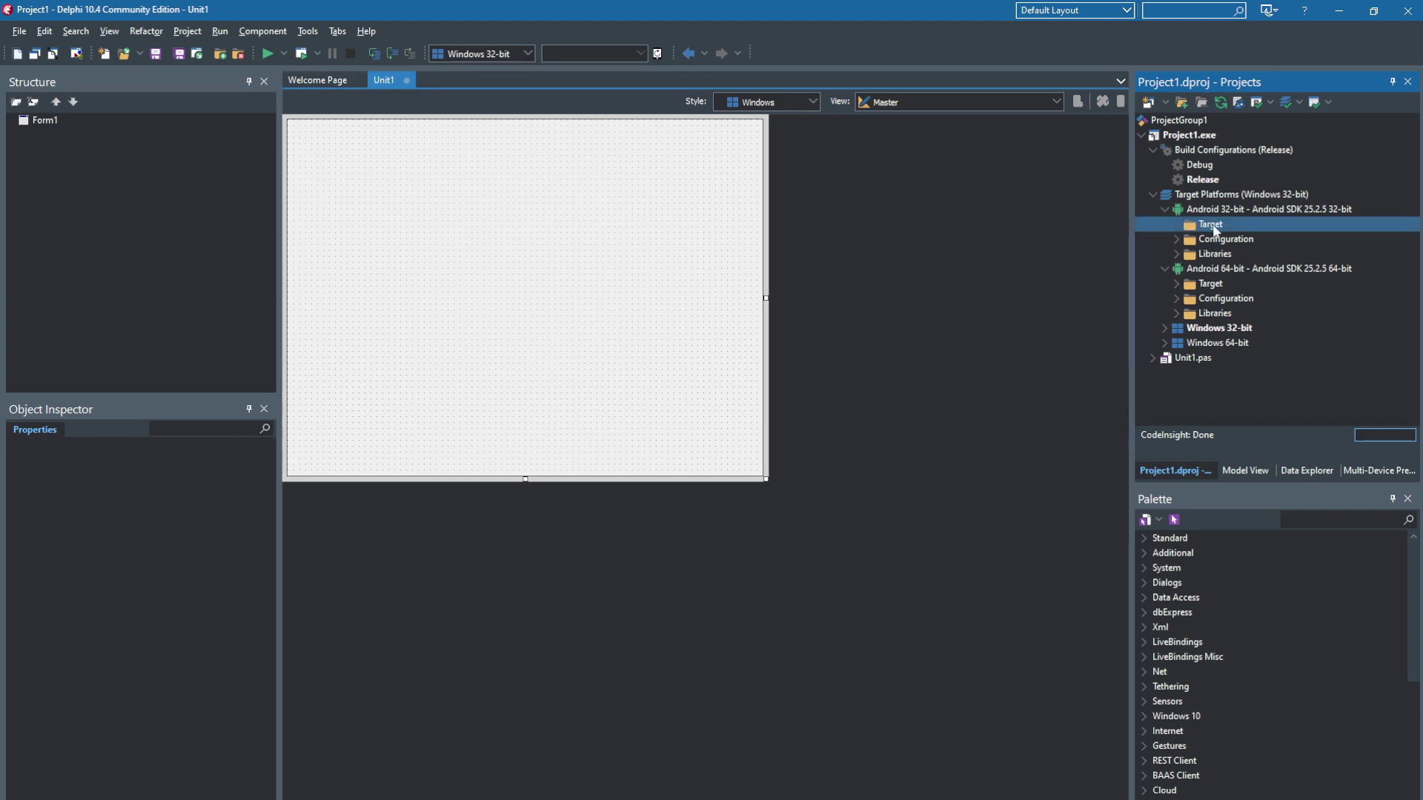
{"action": "left_click", "coordinate": [1211, 268]}
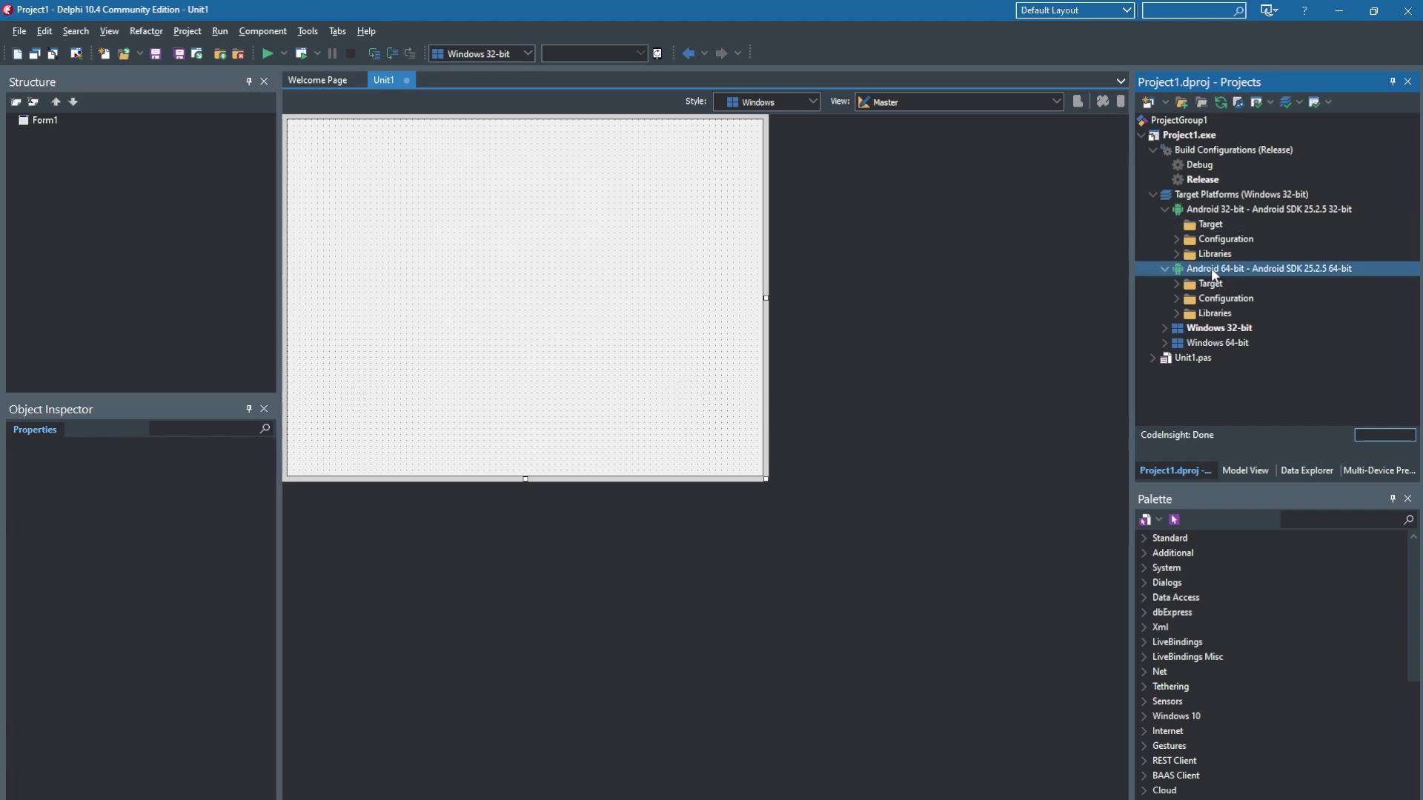
{"action": "double_click", "coordinate": [1211, 268]}
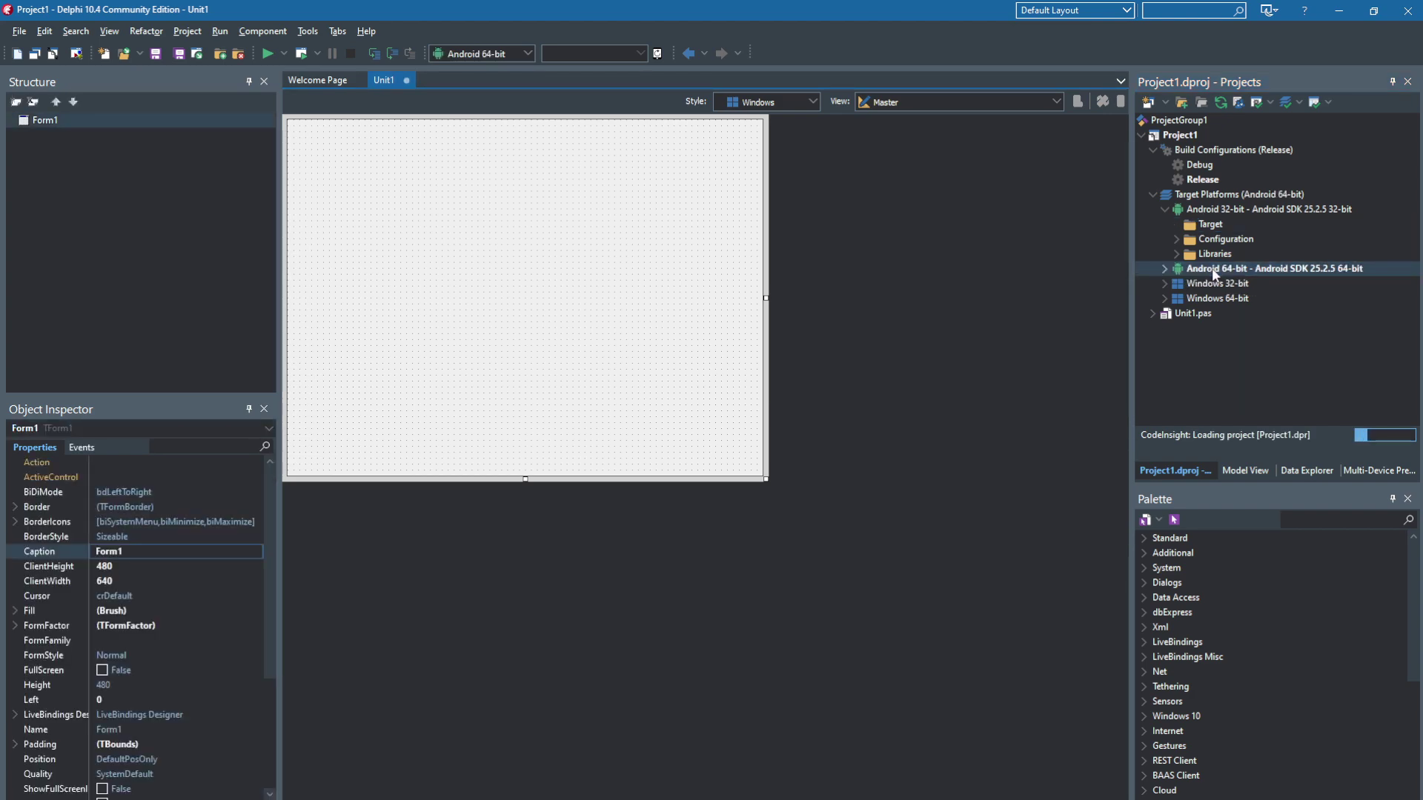
{"action": "right_click", "coordinate": [1201, 210]}
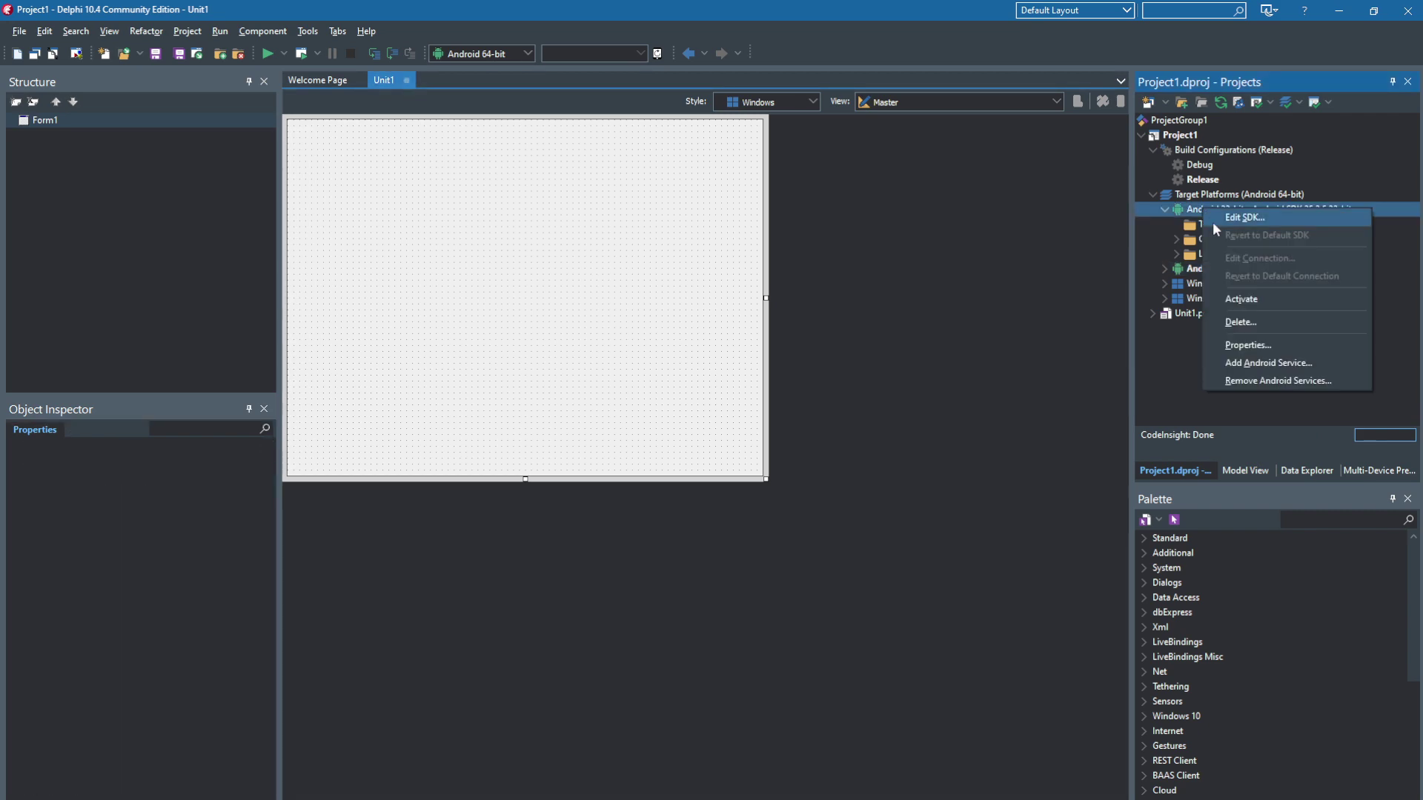
{"action": "left_click", "coordinate": [1231, 296]}
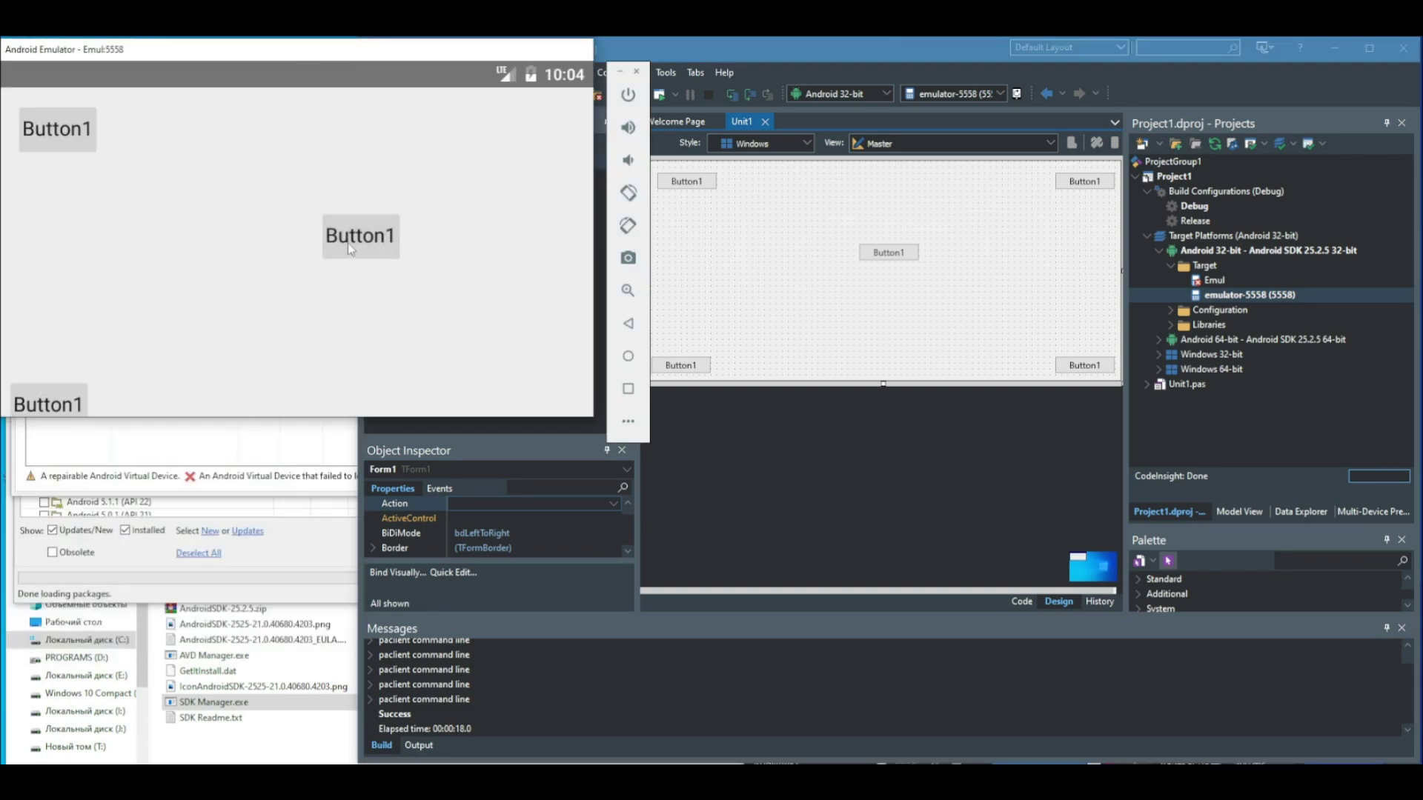
Try the upper-left and lower-left buttons of the running app and close Project1 from the emulator's recent apps.
{"action": "left_click", "coordinate": [52, 138]}
{"action": "left_click", "coordinate": [46, 404]}
{"action": "key", "text": "ctrl+o"}
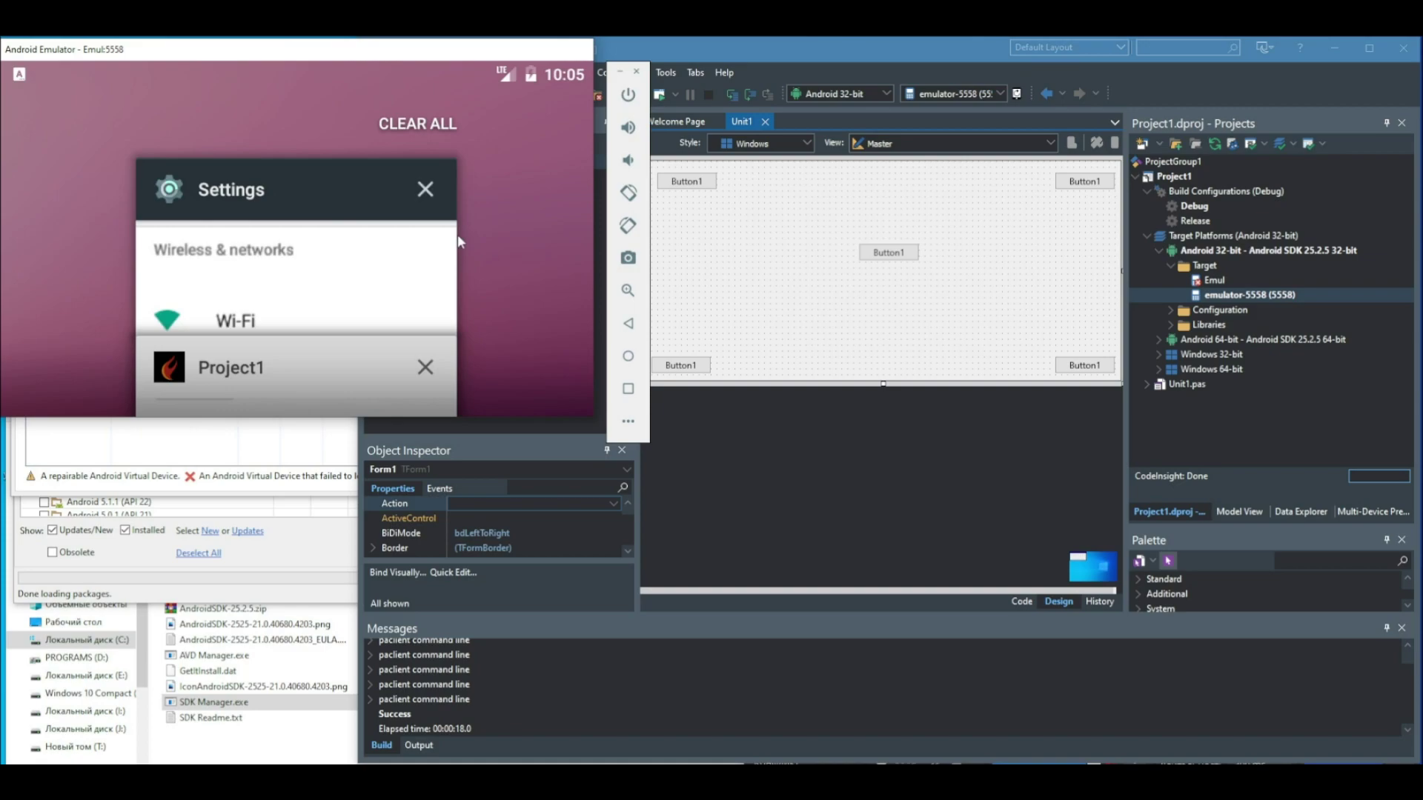
{"action": "left_click", "coordinate": [424, 370]}
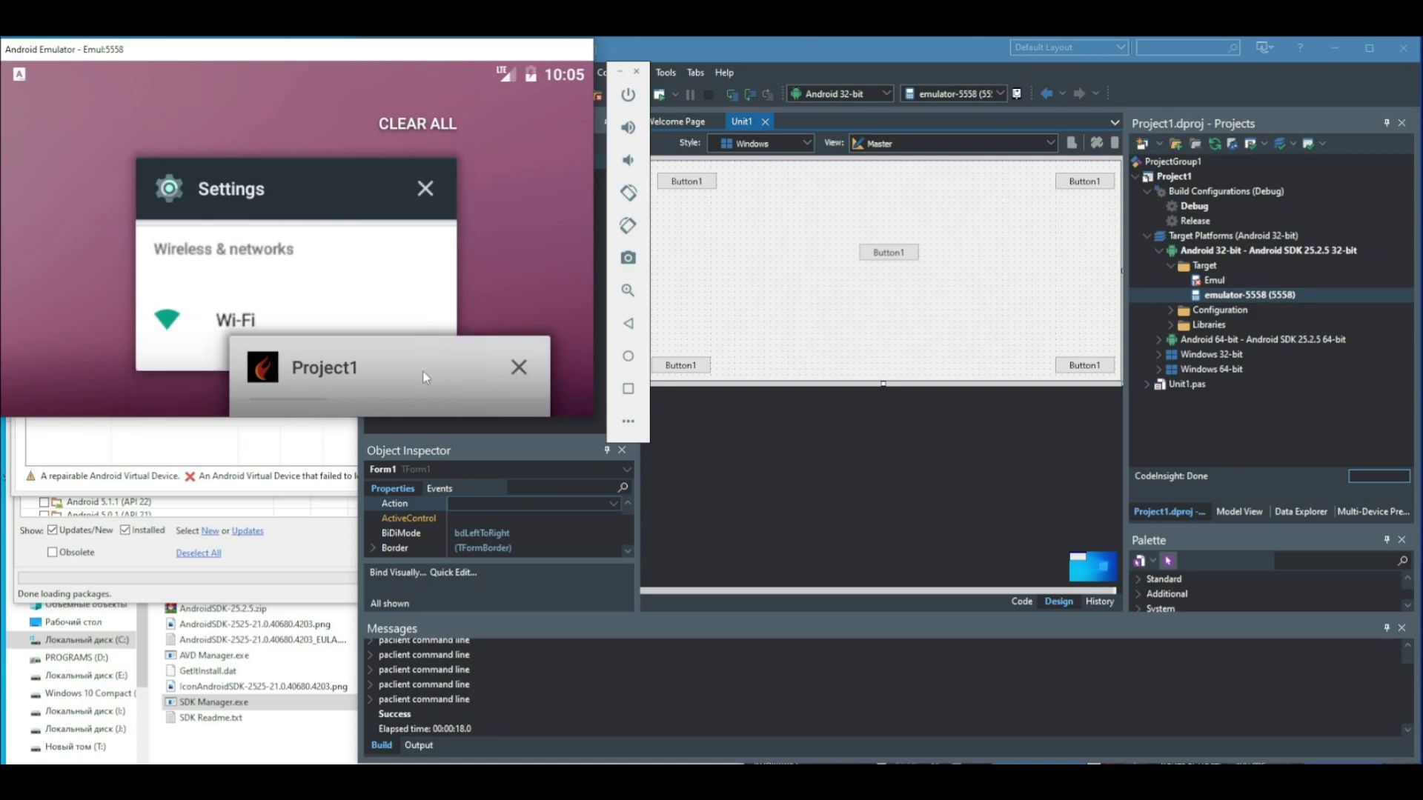